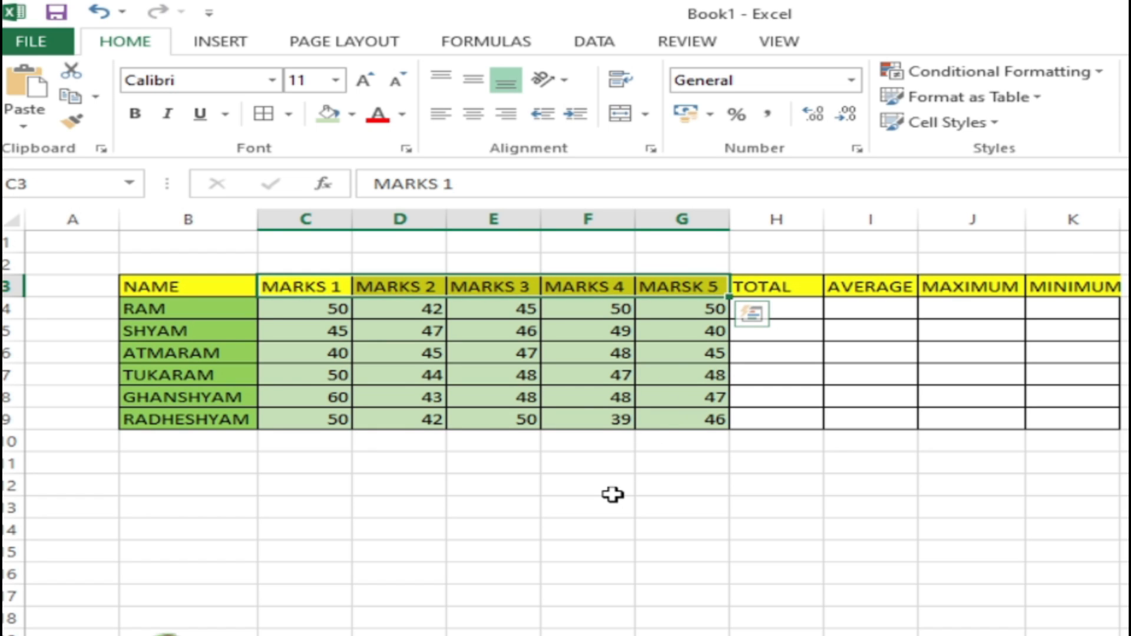
Step: Look over the student names and the five marks columns in the table
click(612, 495)
drag(316, 311, 678, 419)
click(595, 552)
click(183, 308)
drag(186, 307, 687, 422)
click(739, 569)
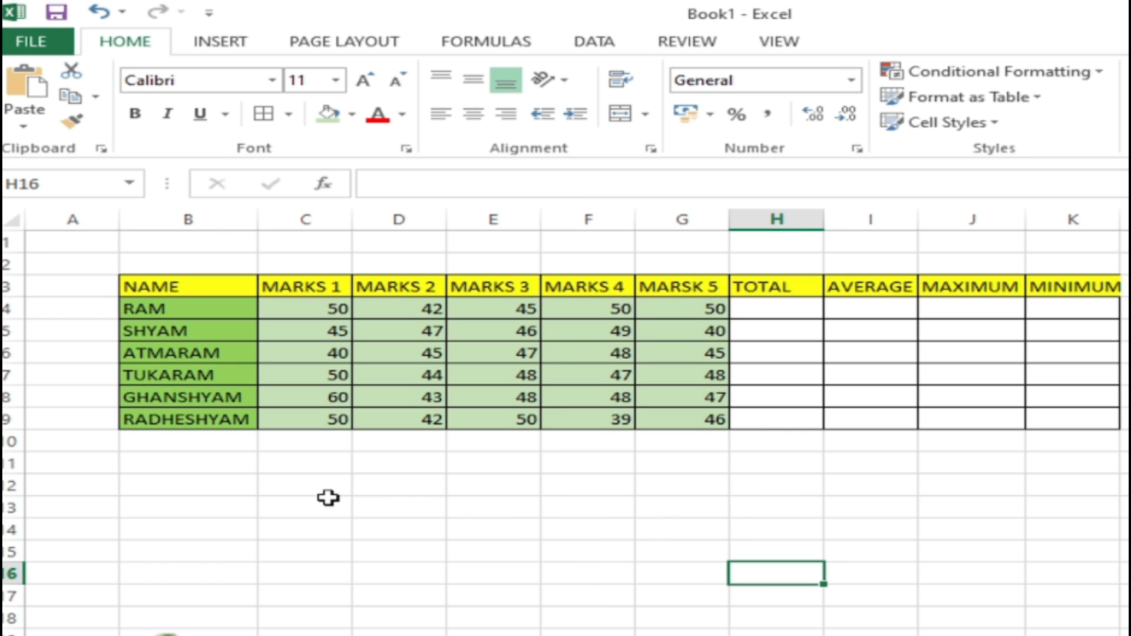
key(super+plus)
click(651, 183)
key(super+plus)
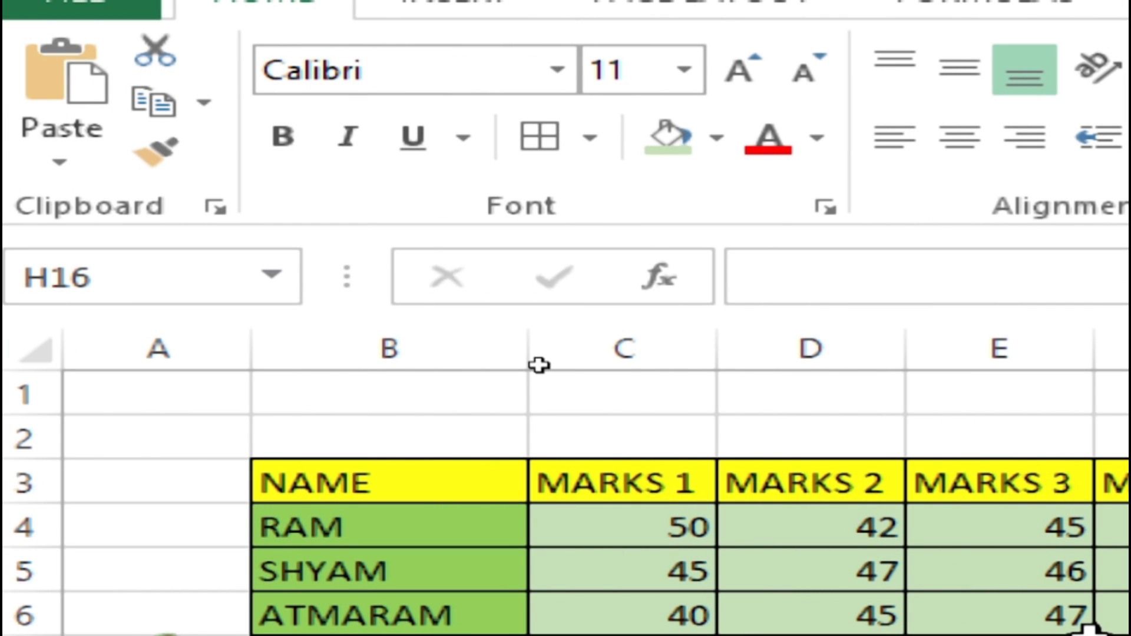
key(super+minus)
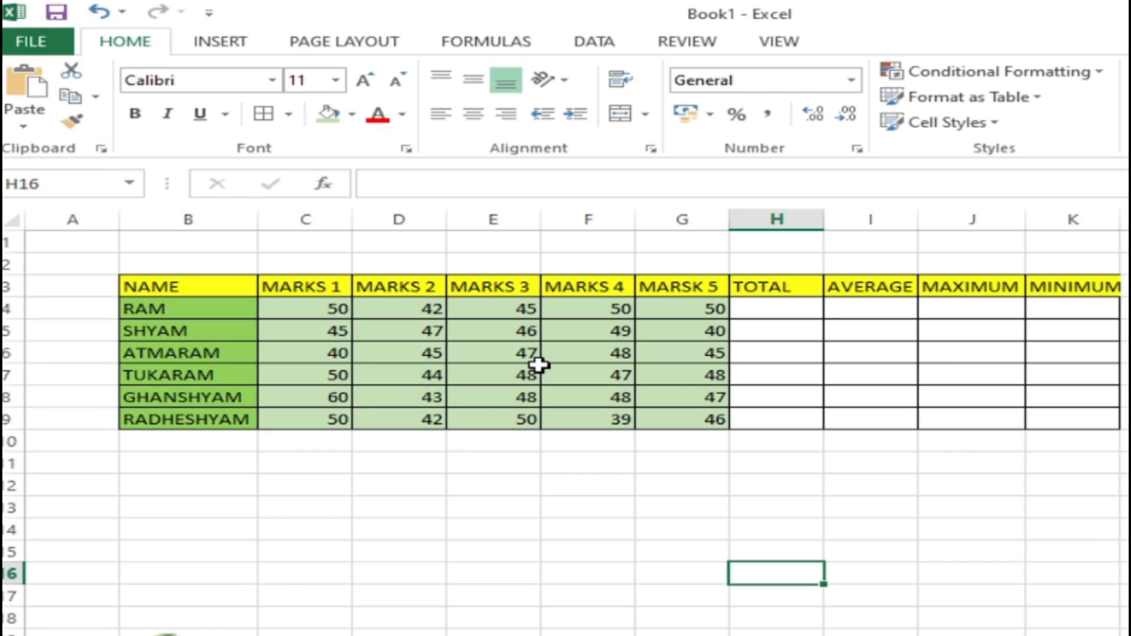
click(480, 501)
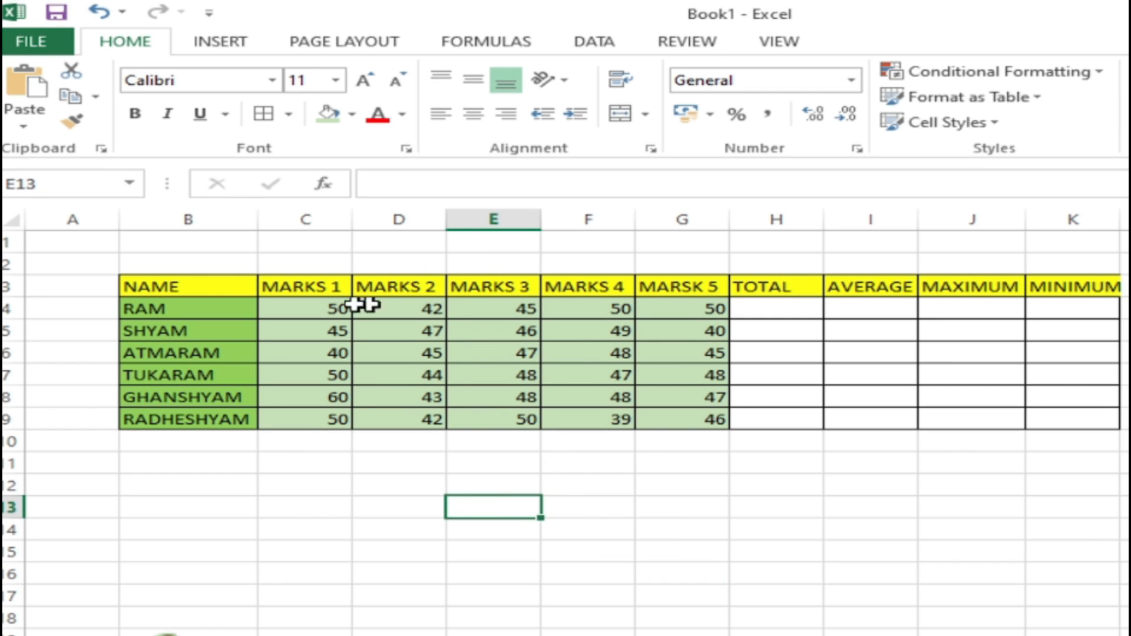
click(357, 556)
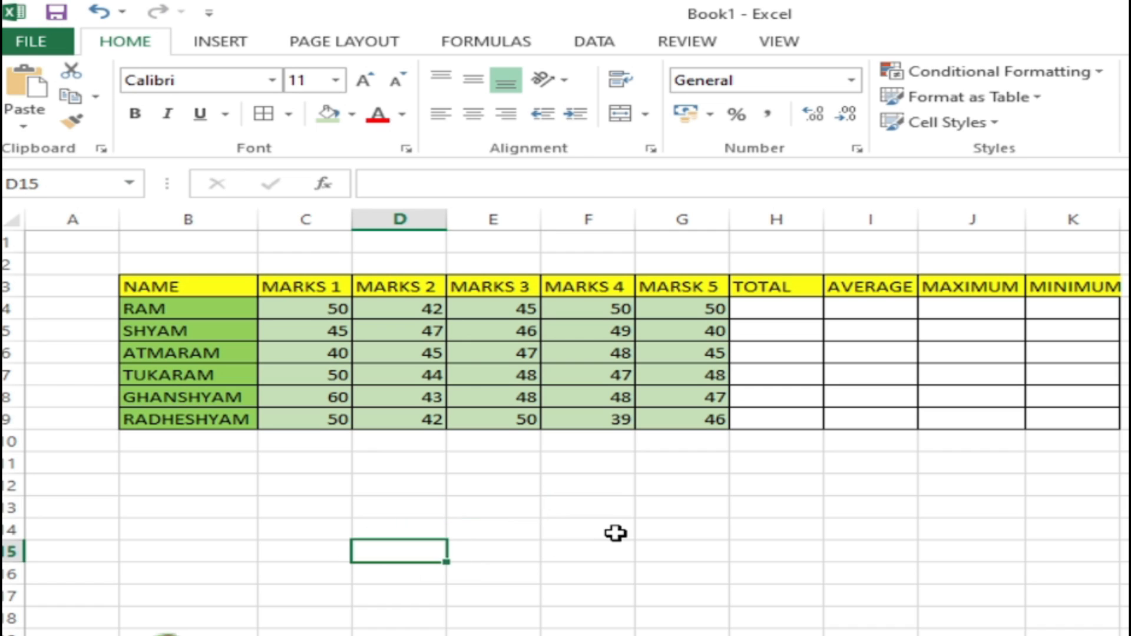
text(Name)
key(Tab)
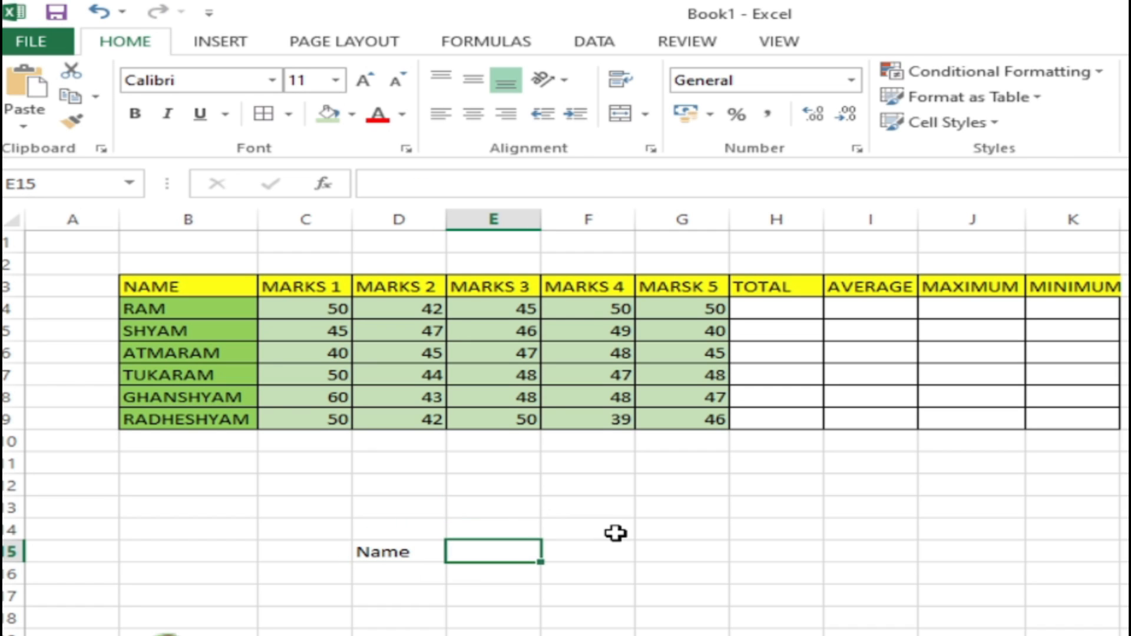
text(mar)
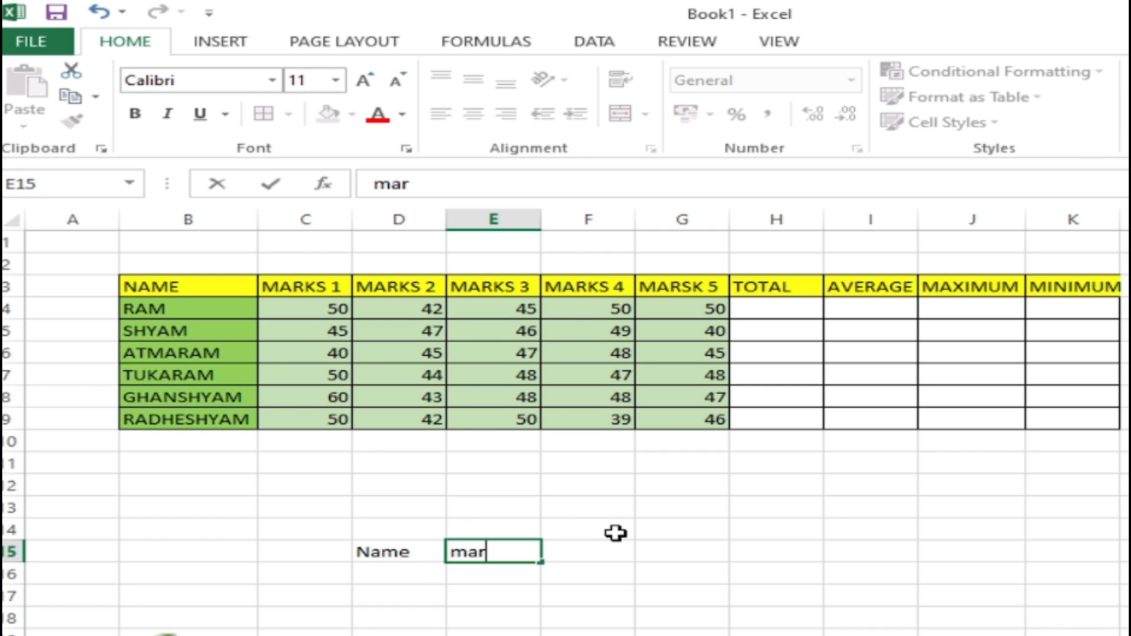
text(ks 1)
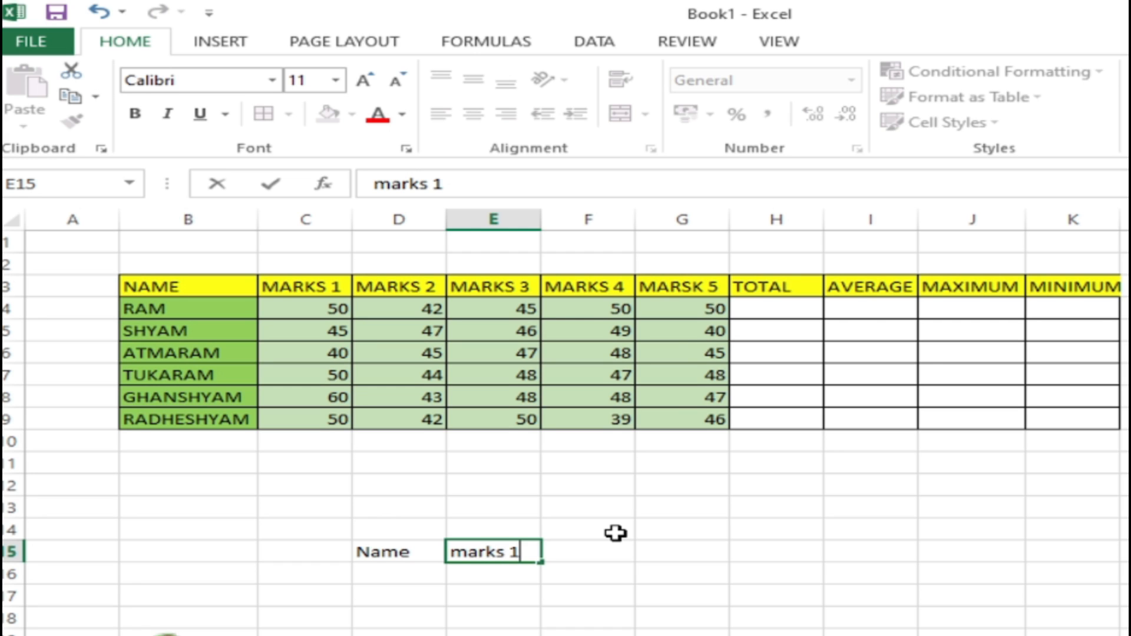
click(646, 567)
click(510, 550)
key(Delete)
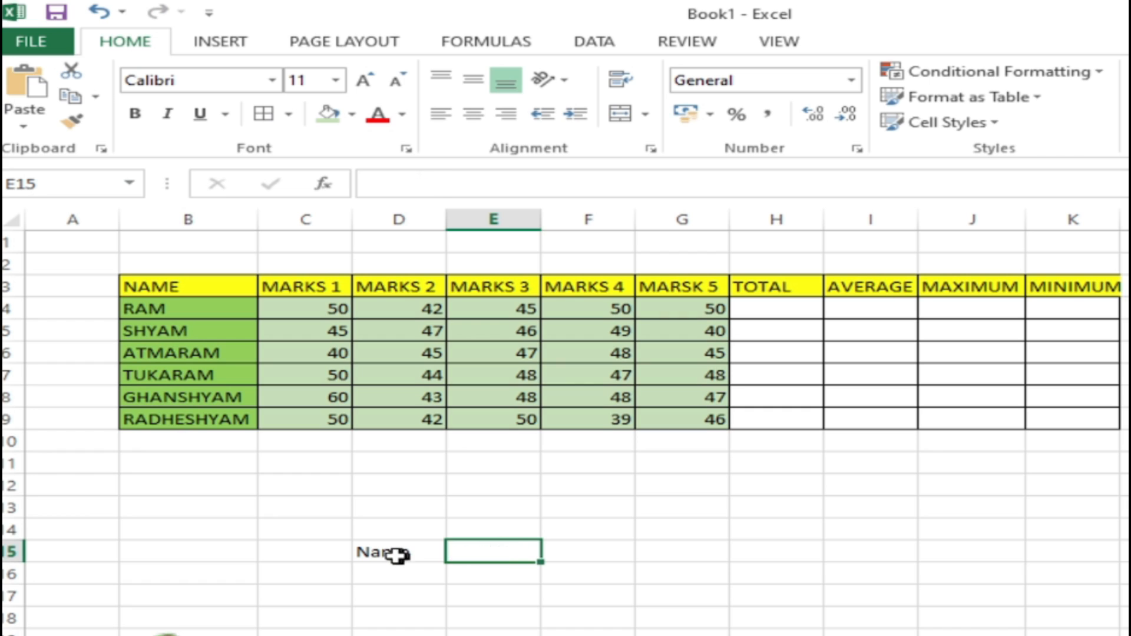
click(390, 555)
key(Delete)
click(569, 567)
drag(171, 280, 457, 272)
click(733, 565)
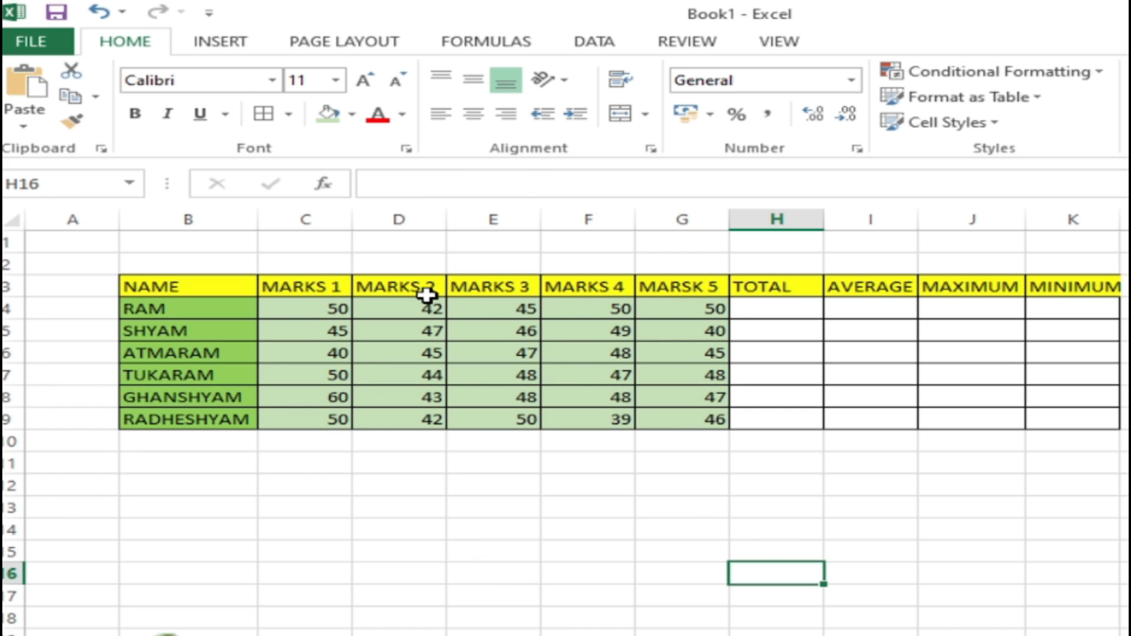
Step: Merge and center the range D1:I2 above the table's header row
drag(414, 236, 875, 255)
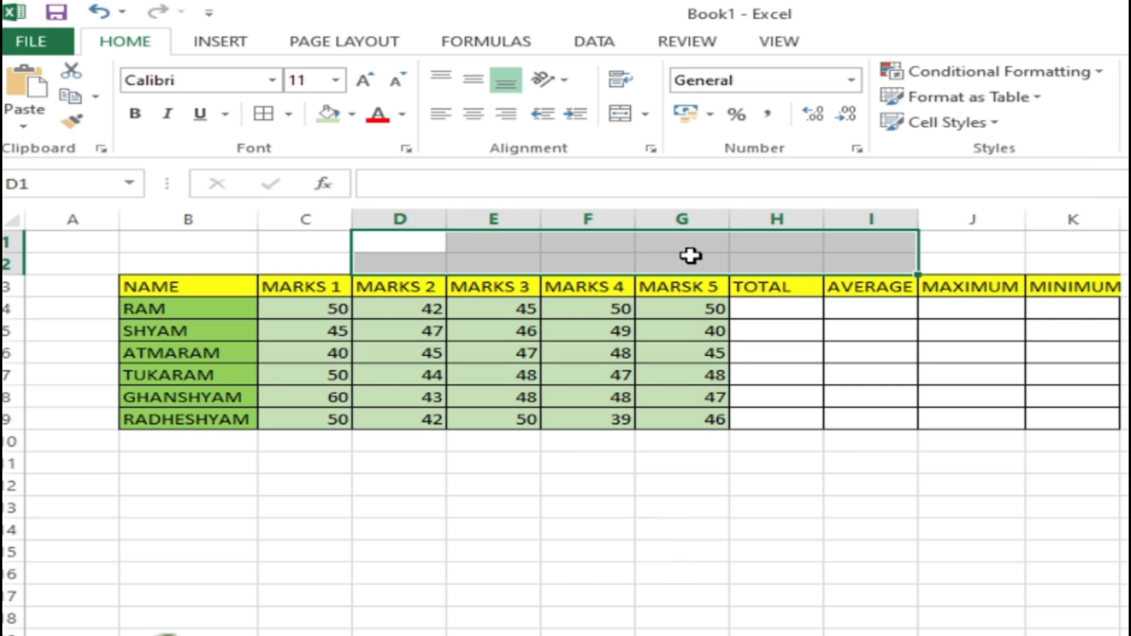
click(652, 631)
drag(429, 246, 850, 260)
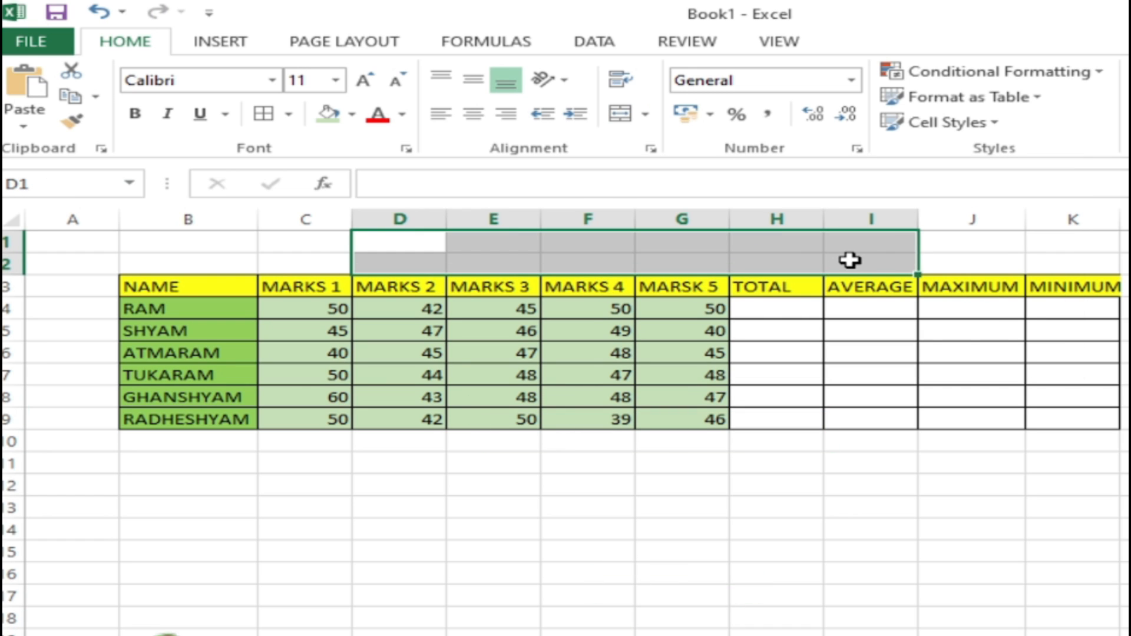
click(622, 121)
click(839, 505)
click(648, 254)
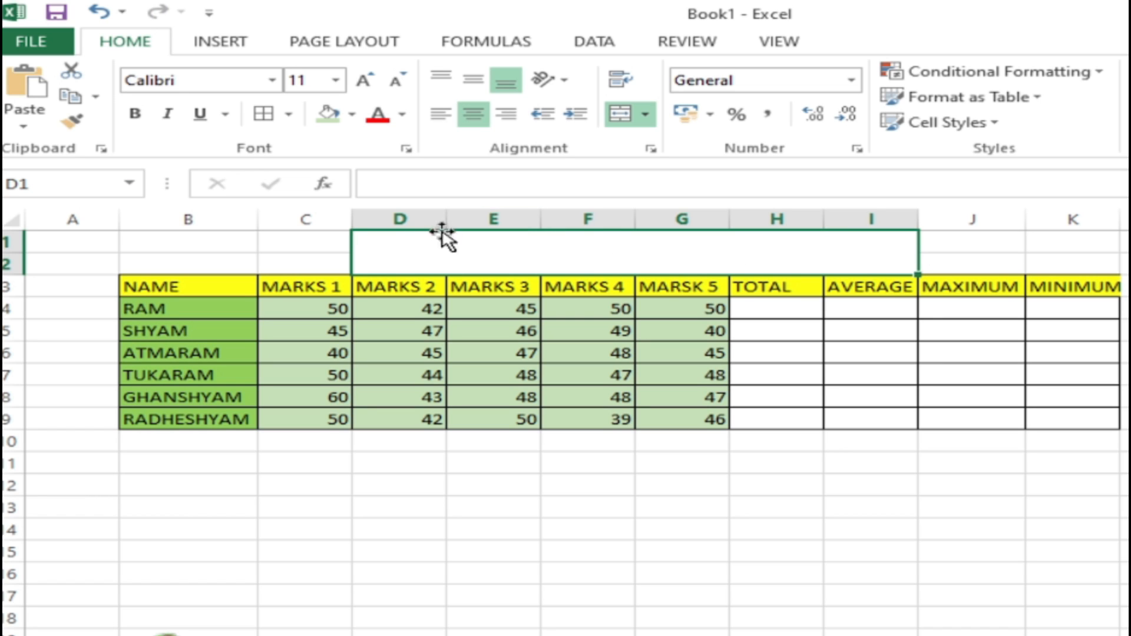
Step: Enter the title MARKSHEET in the merged cell above the table
double_click(608, 255)
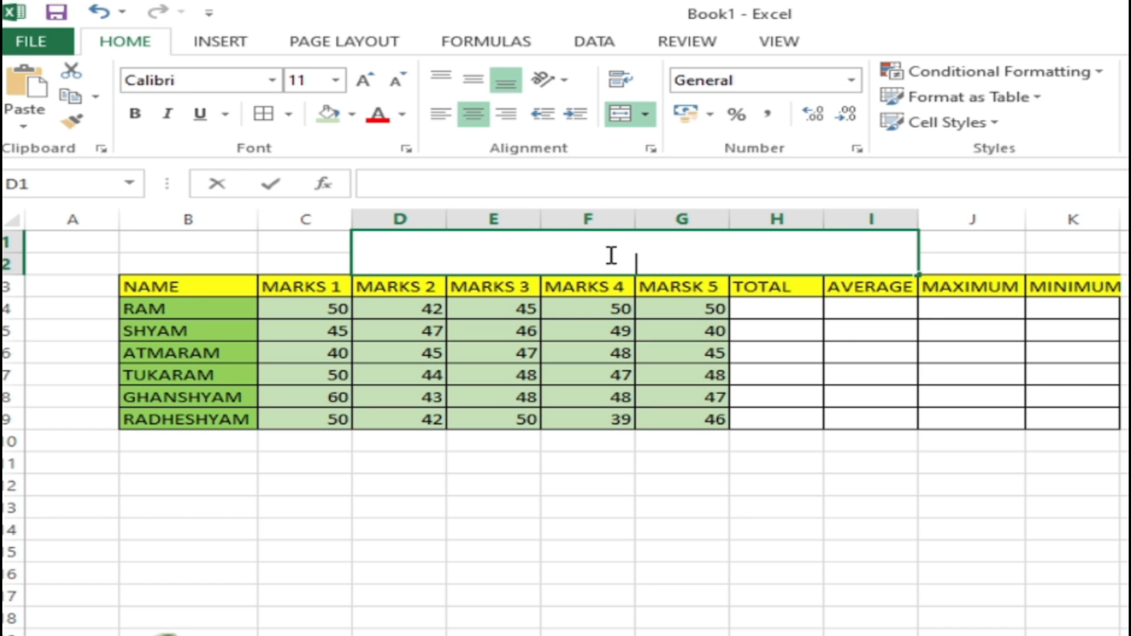
text(MARK)
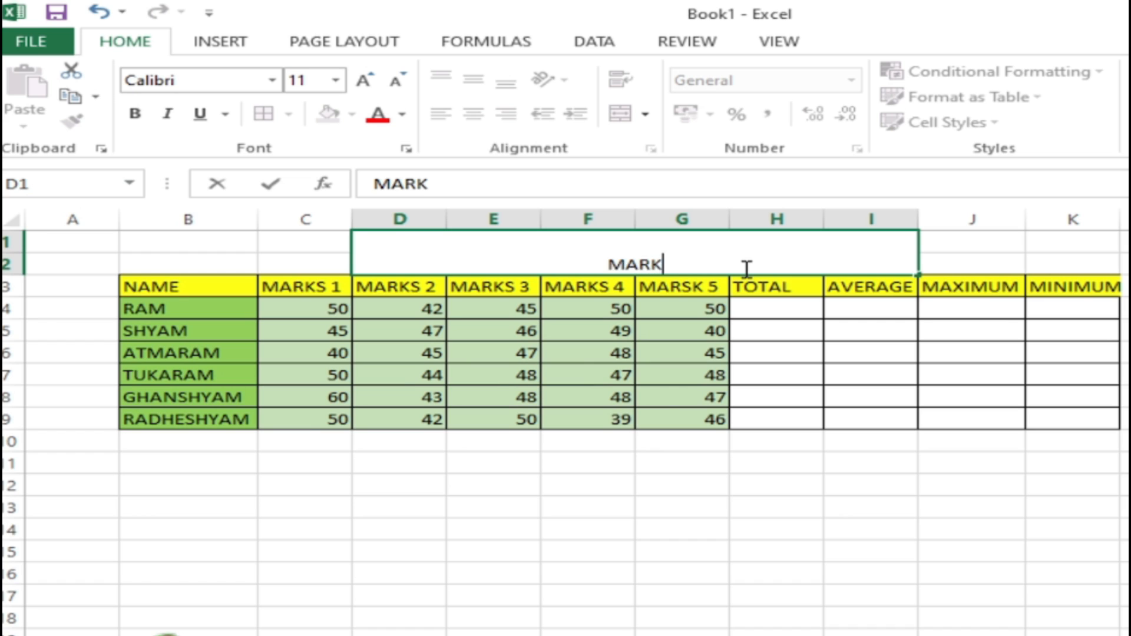
text(SHEET)
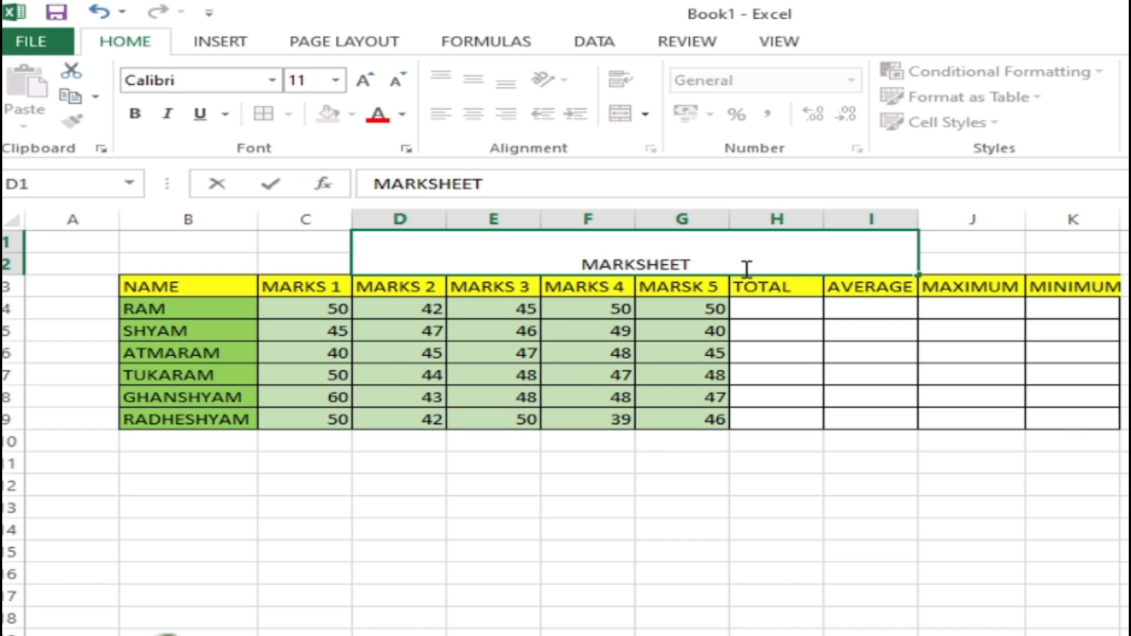
Step: Format the MARKSHEET title at font size 18 with bold, italic and underline
double_click(586, 257)
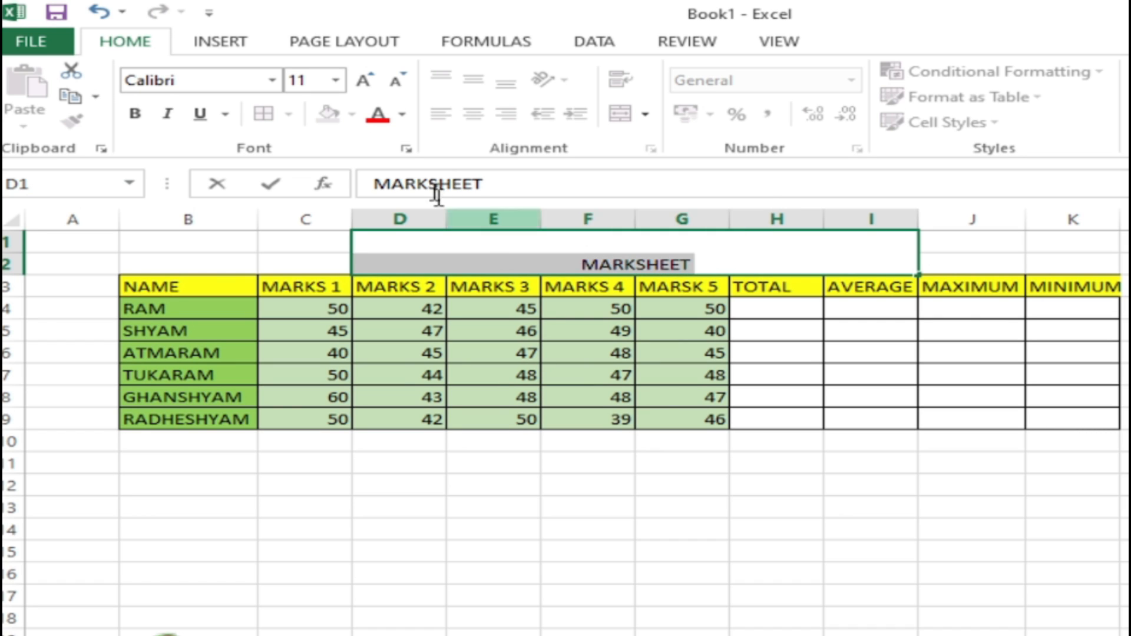
click(370, 80)
click(370, 80)
click(371, 82)
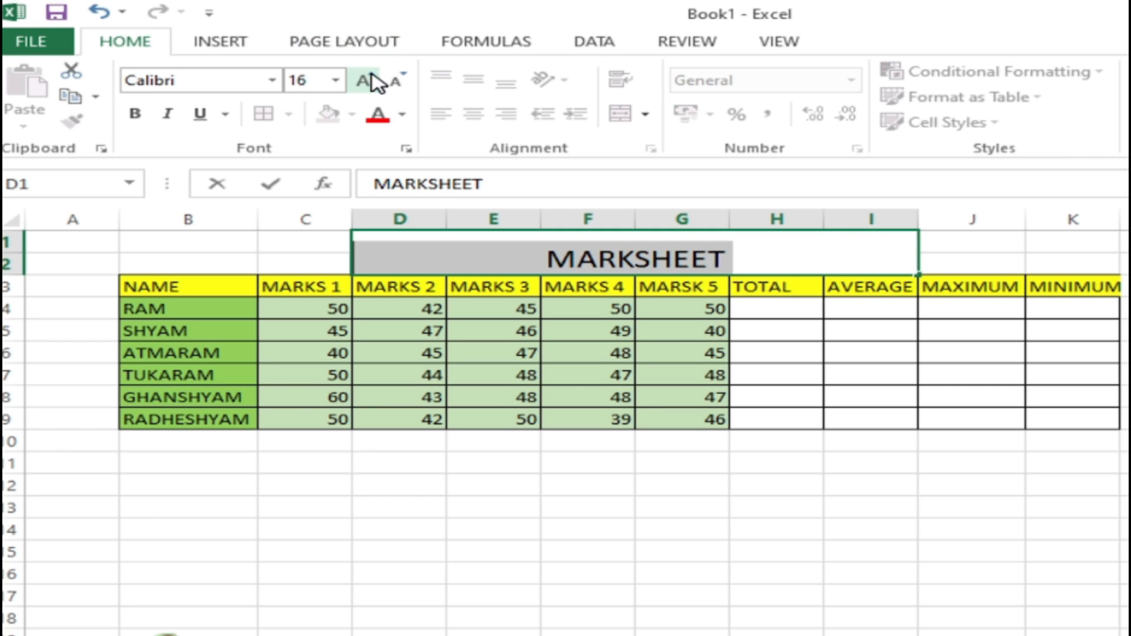
click(370, 80)
click(135, 114)
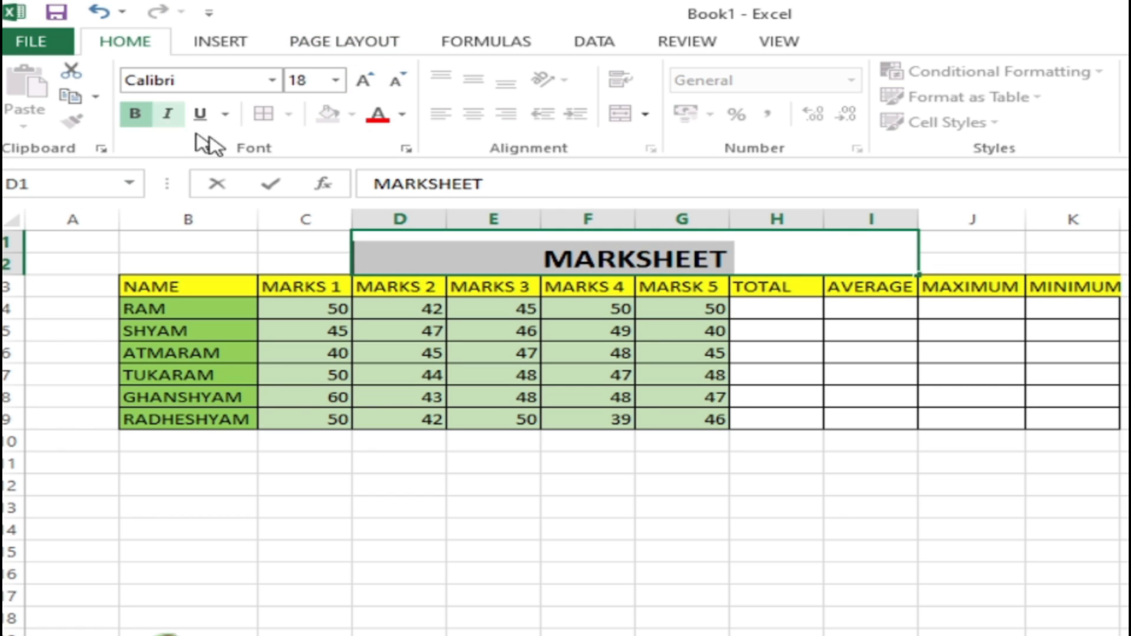
click(166, 115)
click(200, 114)
click(790, 549)
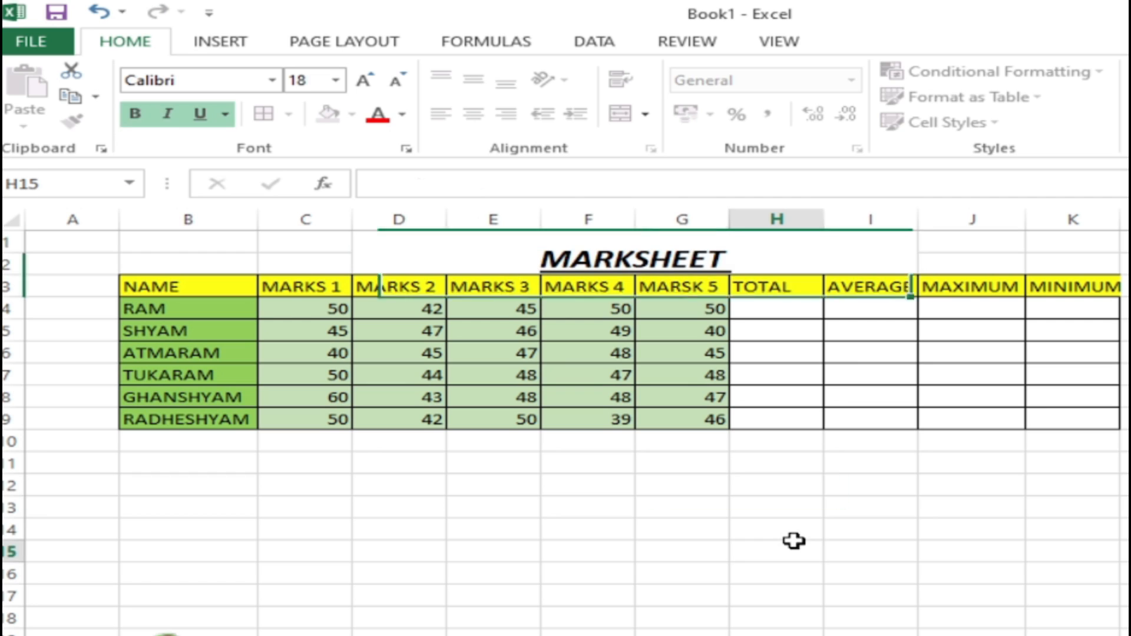
Step: Fill the merged title cell with light green
click(710, 268)
click(334, 113)
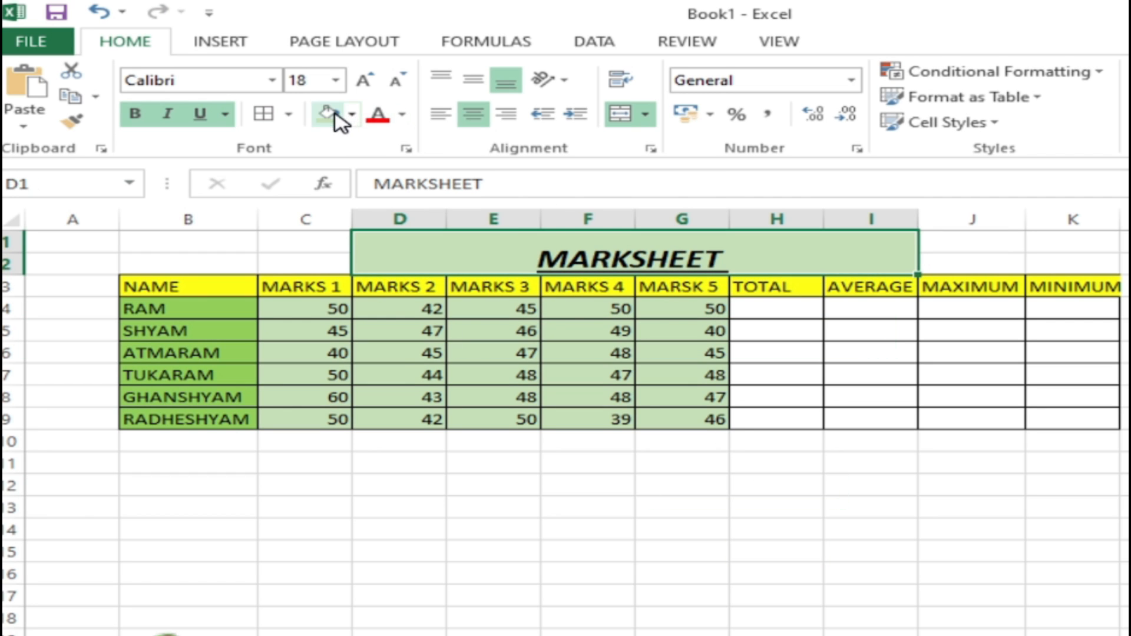
click(791, 557)
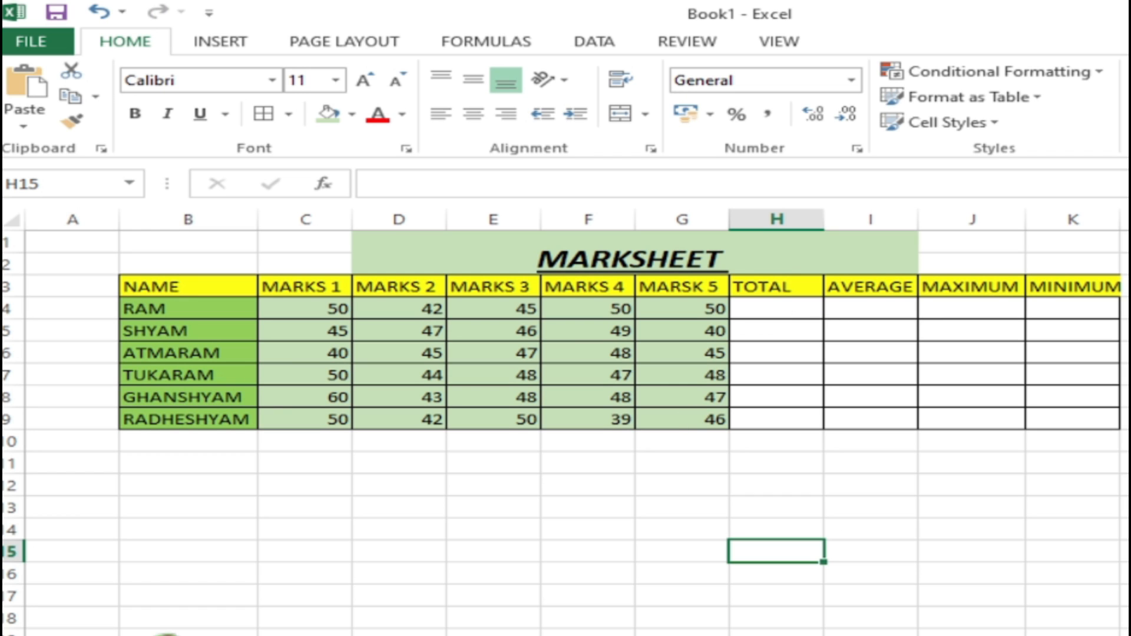
drag(1126, 530, 766, 279)
click(704, 504)
drag(714, 445, 172, 289)
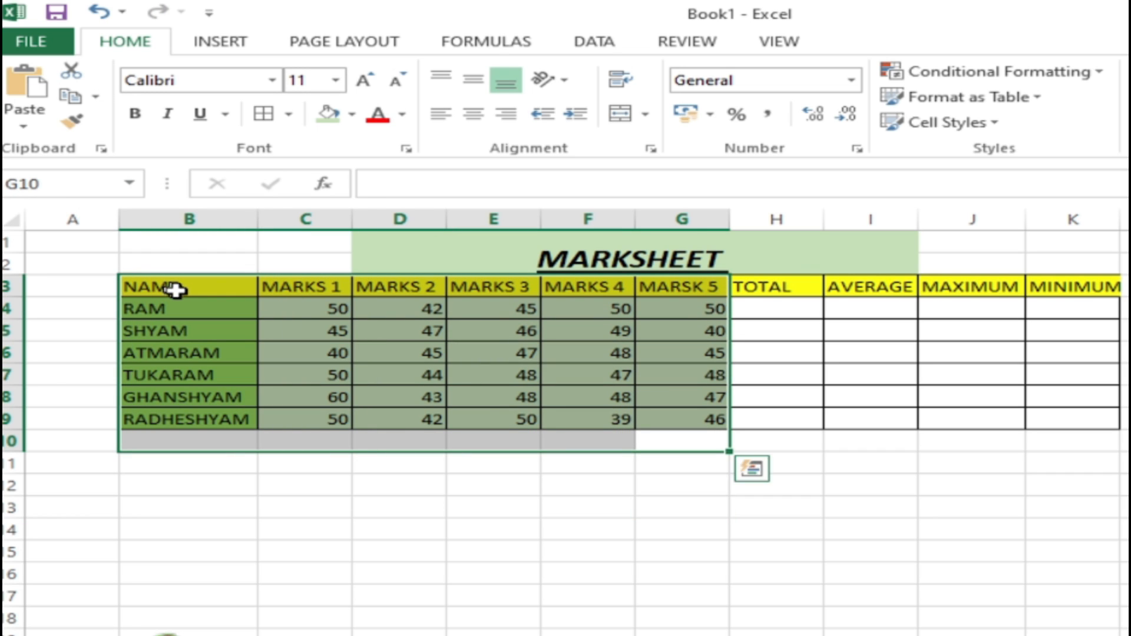
drag(1125, 486, 787, 288)
click(787, 288)
click(786, 313)
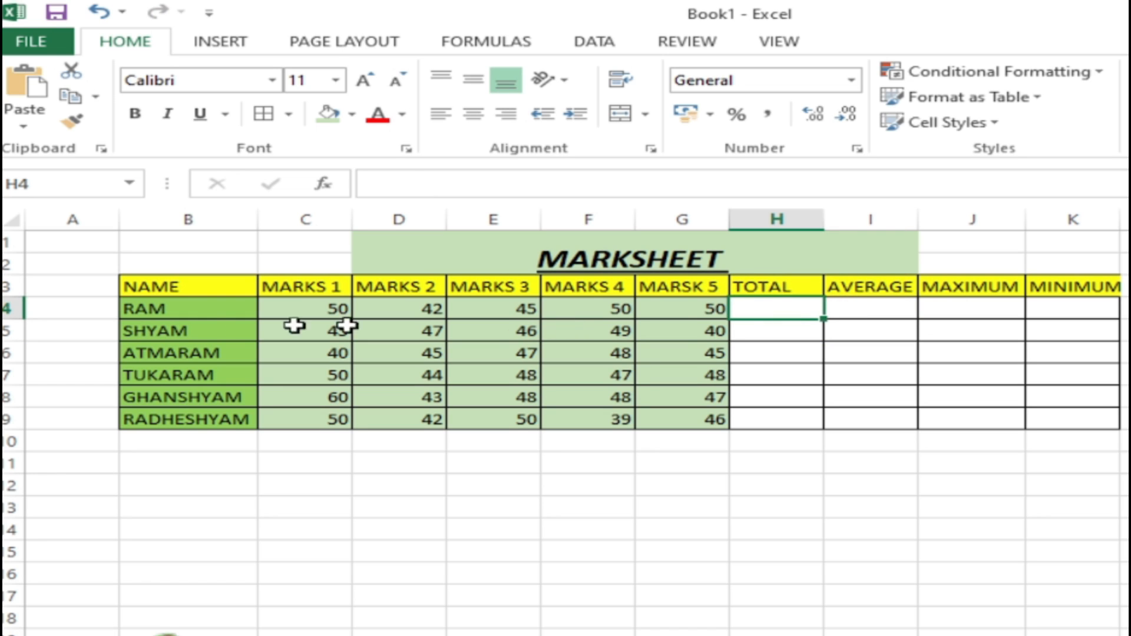
Step: Examine the first student's five marks and the total, average, maximum and minimum cells in row 4
click(216, 312)
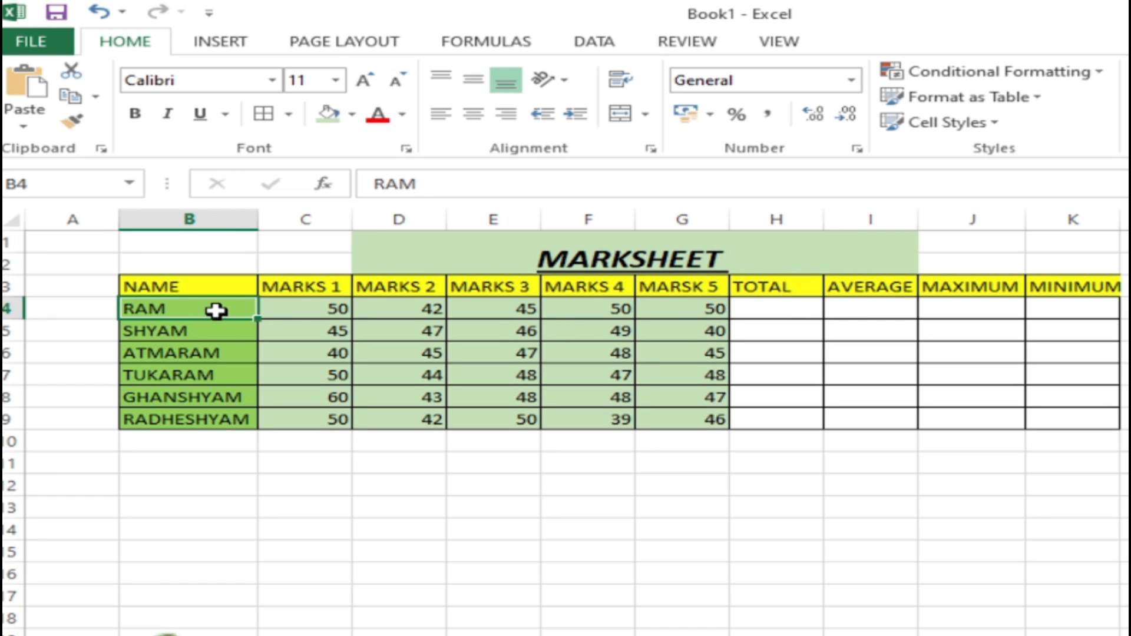
click(330, 309)
click(421, 315)
click(480, 308)
click(574, 303)
click(696, 309)
click(316, 308)
drag(316, 309, 694, 312)
click(807, 308)
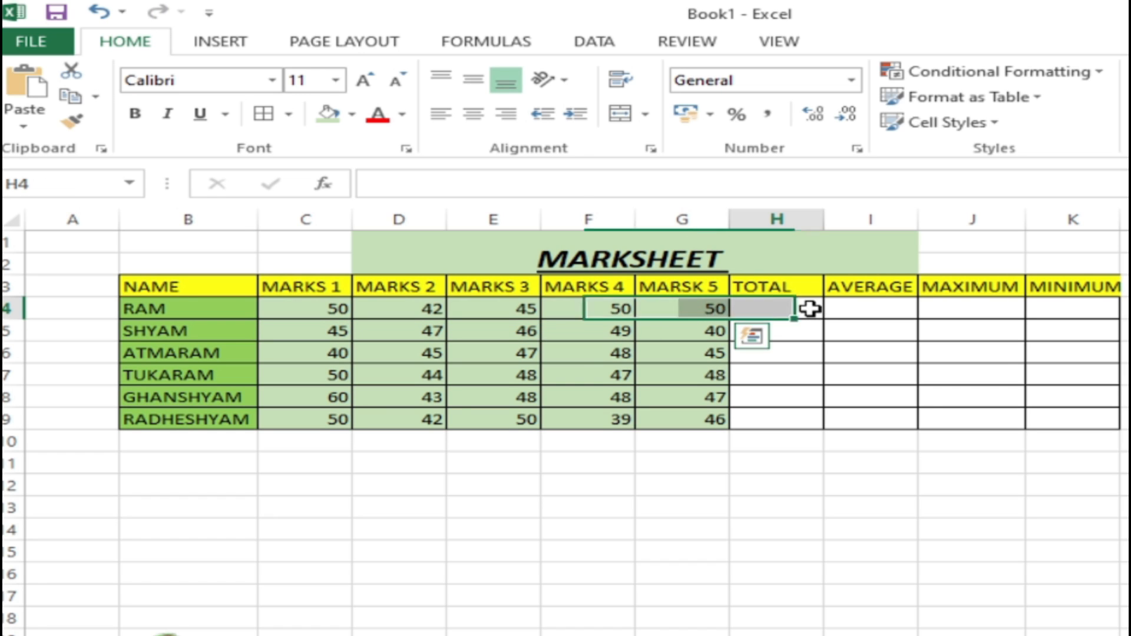
click(891, 307)
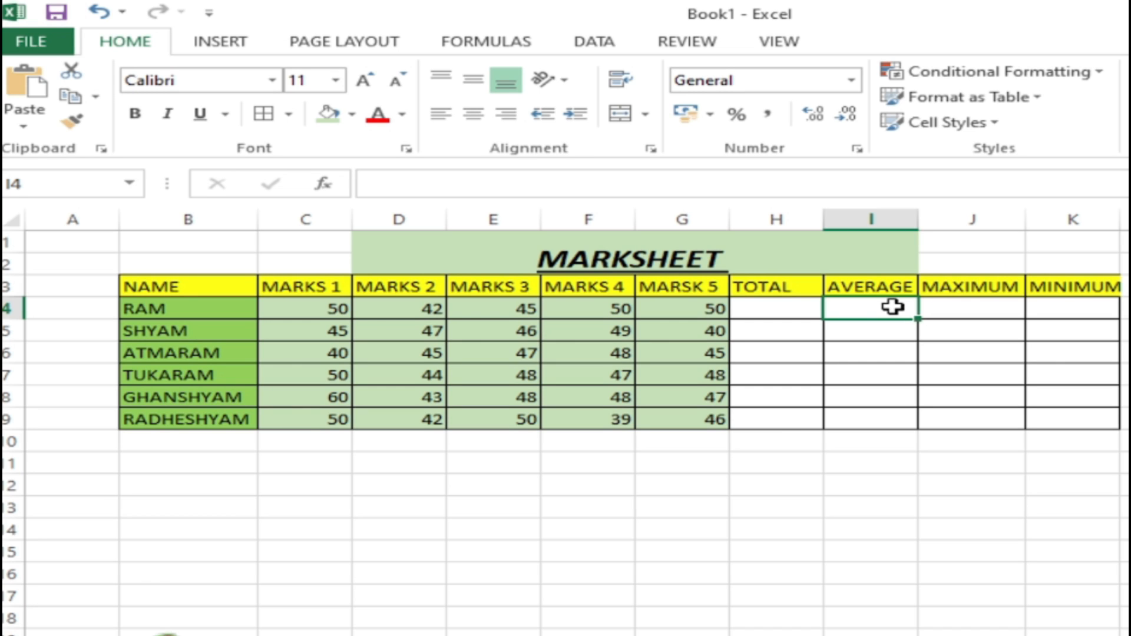
click(988, 304)
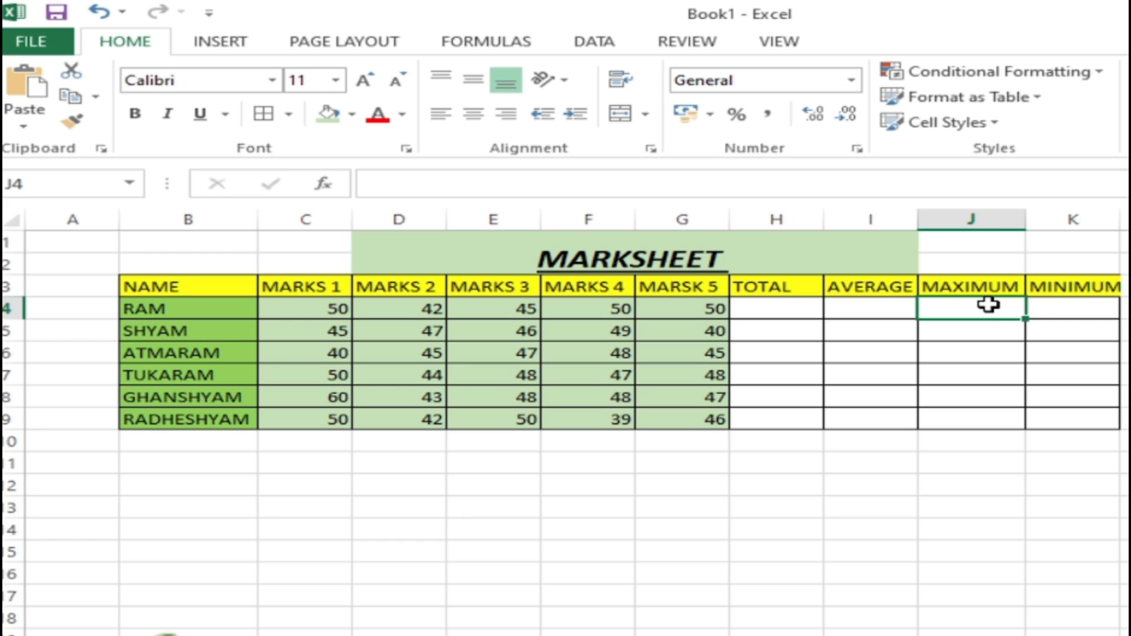
click(1061, 307)
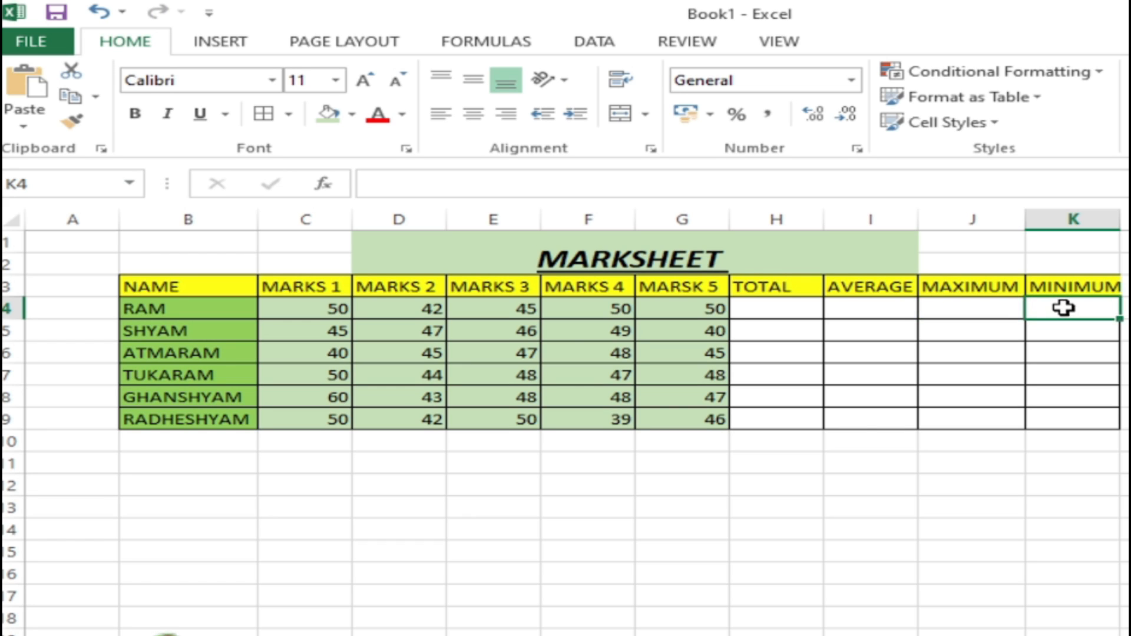
click(975, 510)
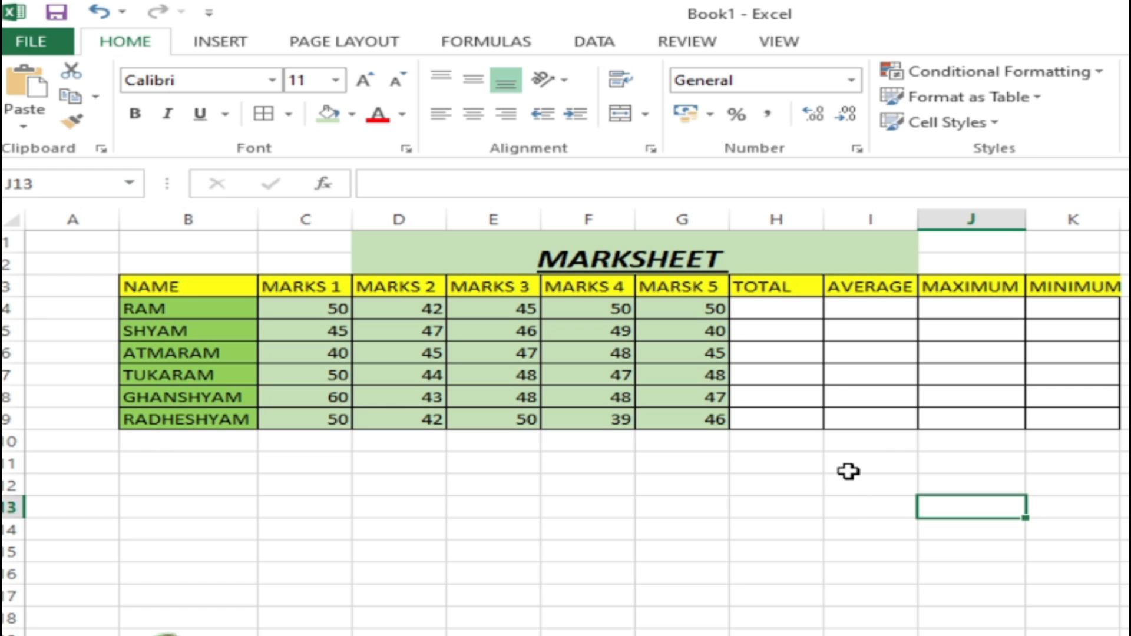
drag(212, 285, 672, 420)
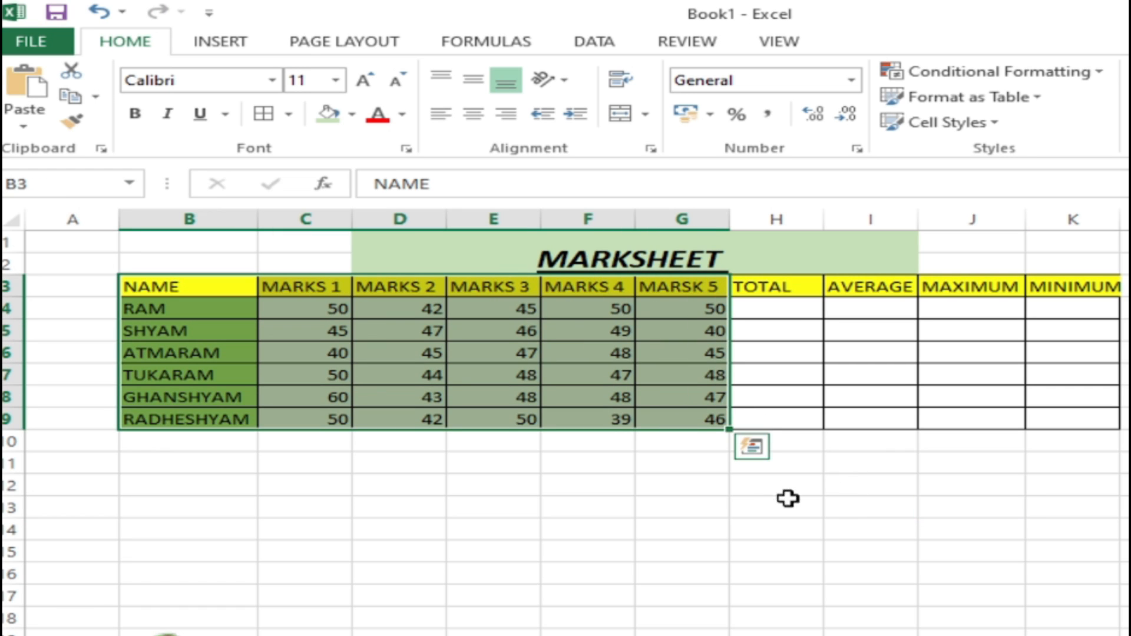
click(833, 536)
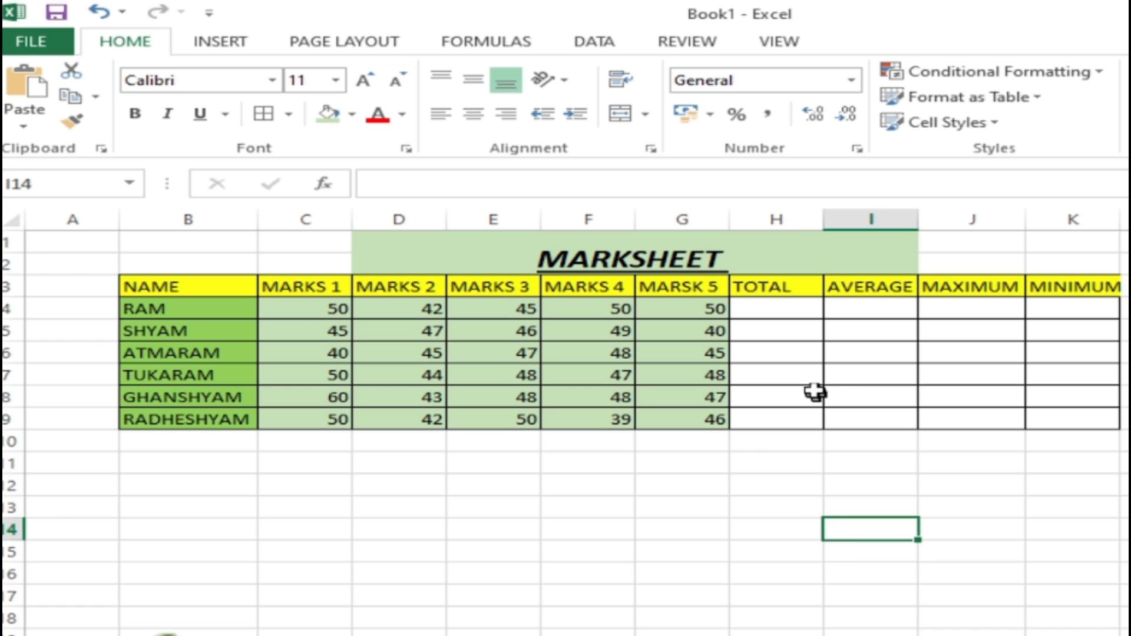
click(800, 312)
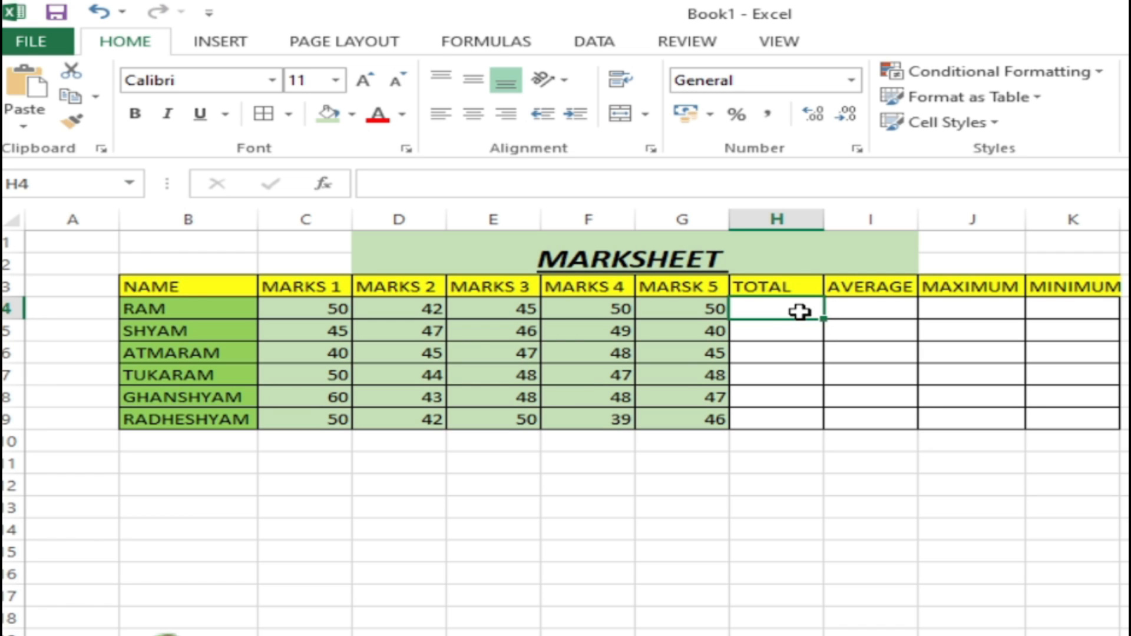
click(830, 470)
click(781, 310)
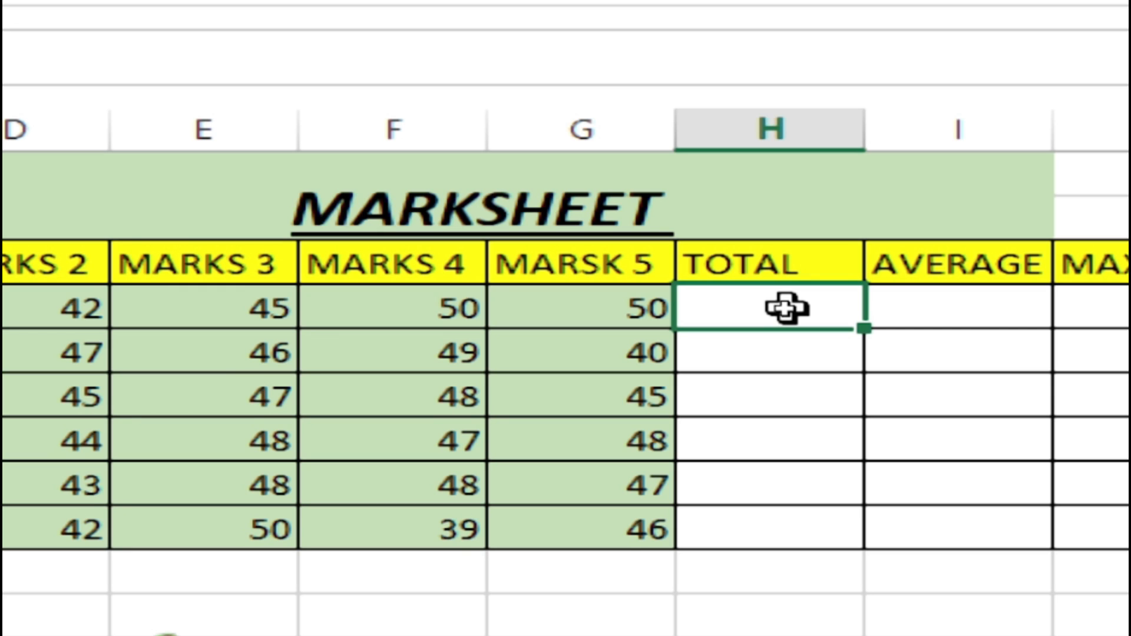
text(=)
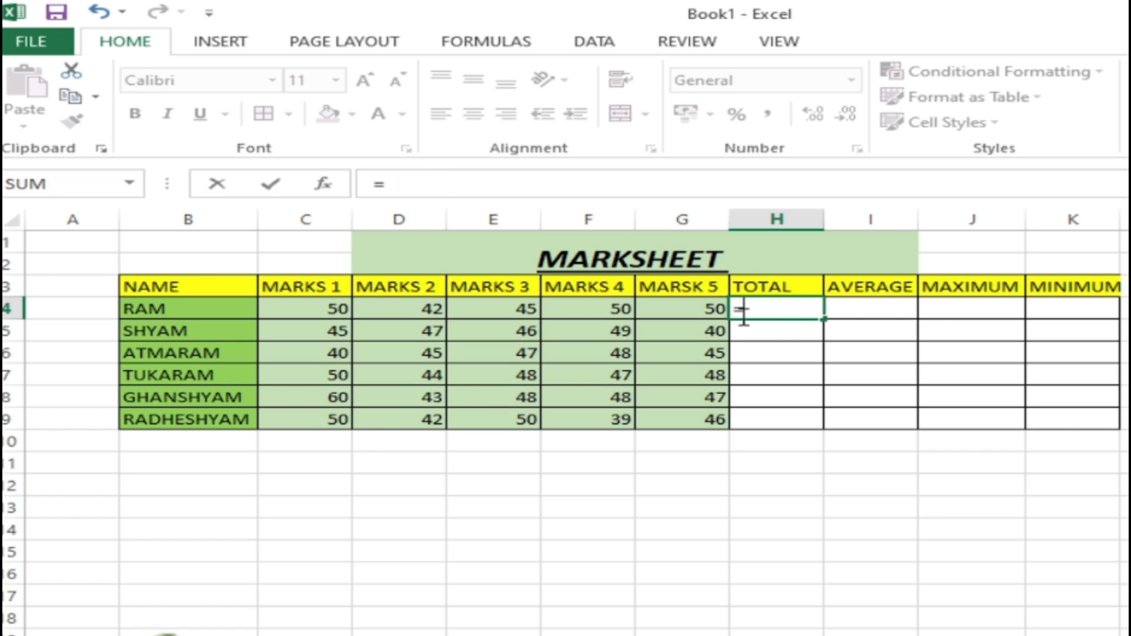
key(Escape)
click(796, 484)
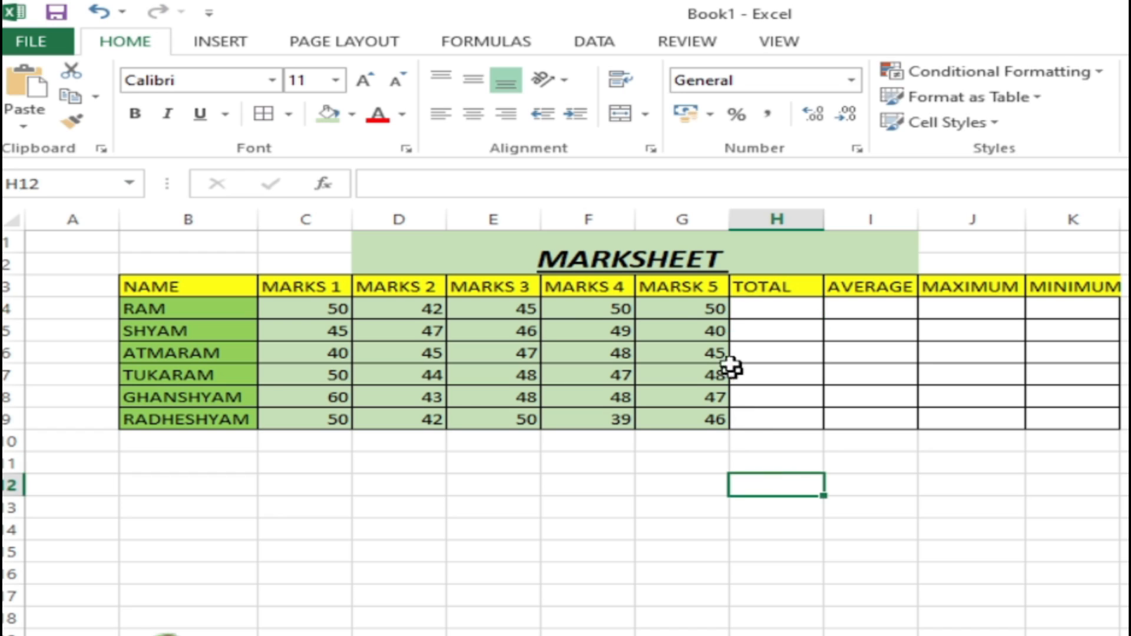
Step: Inspect the stored values of the fifth marks column in cells G4 to G8
click(705, 302)
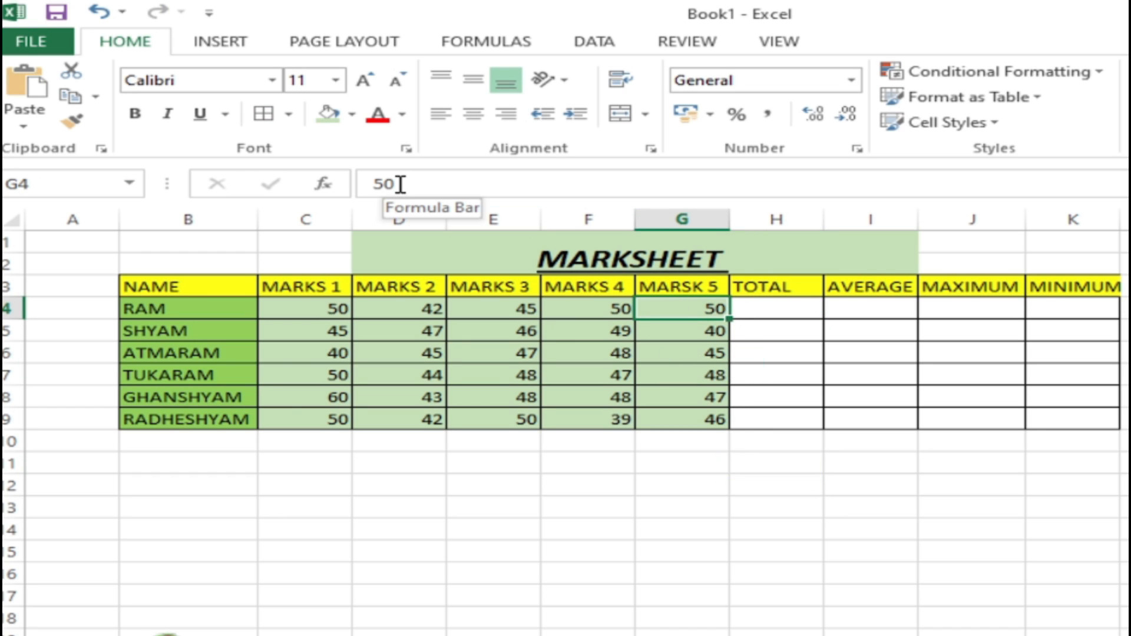
click(704, 333)
click(706, 354)
click(706, 377)
click(706, 400)
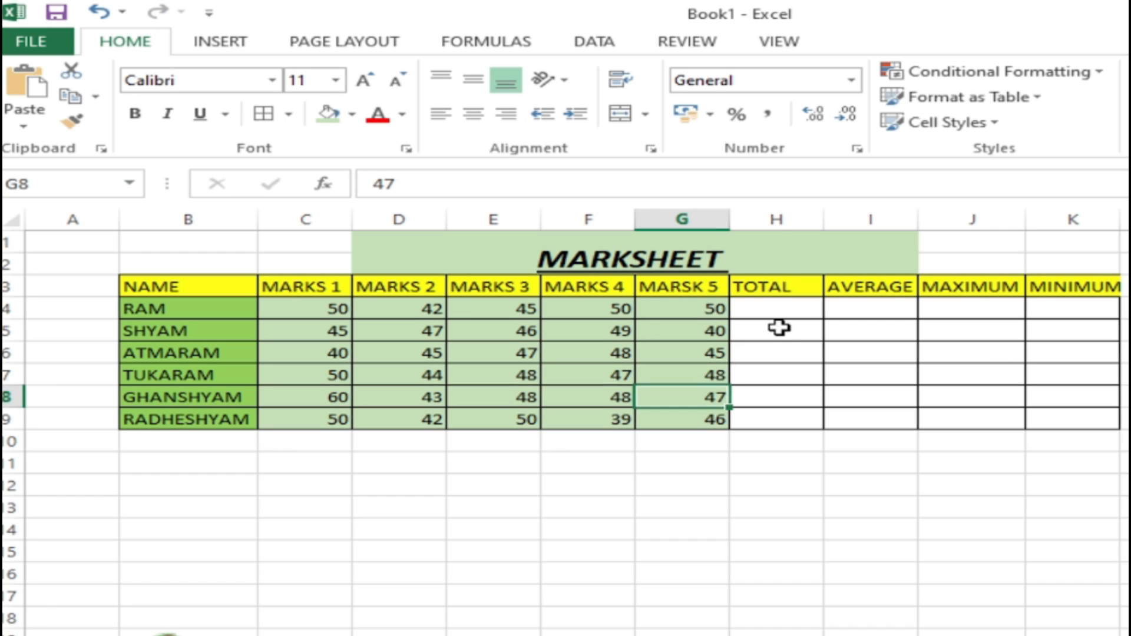
Step: Enter the formula =sum(C4:G4) in cell H4 to total the first student's five marks
click(786, 312)
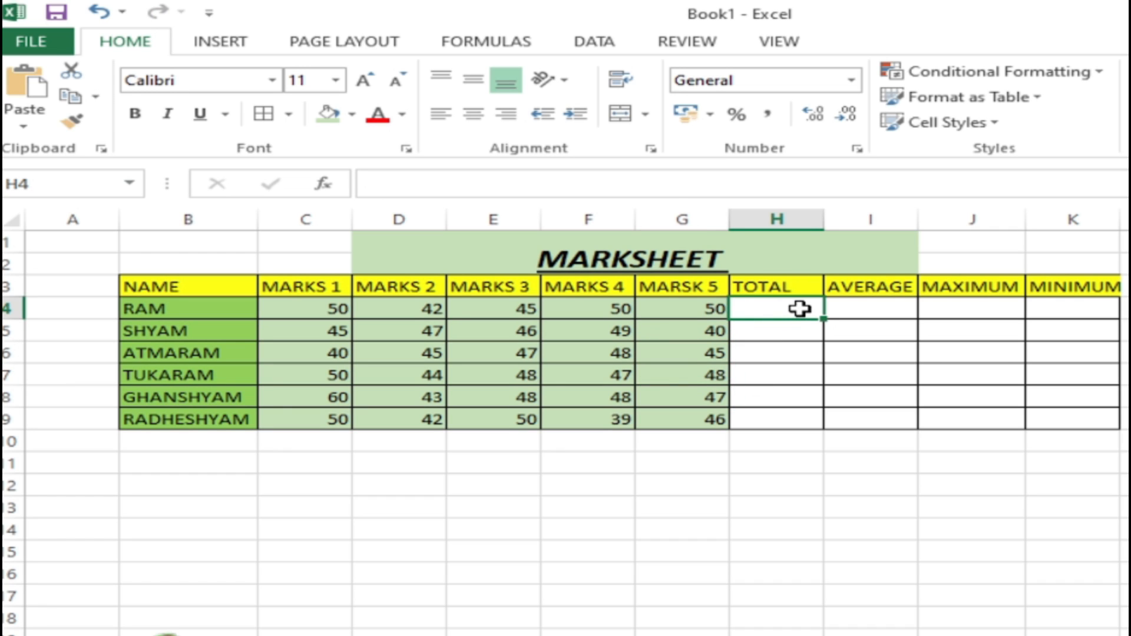
text(=)
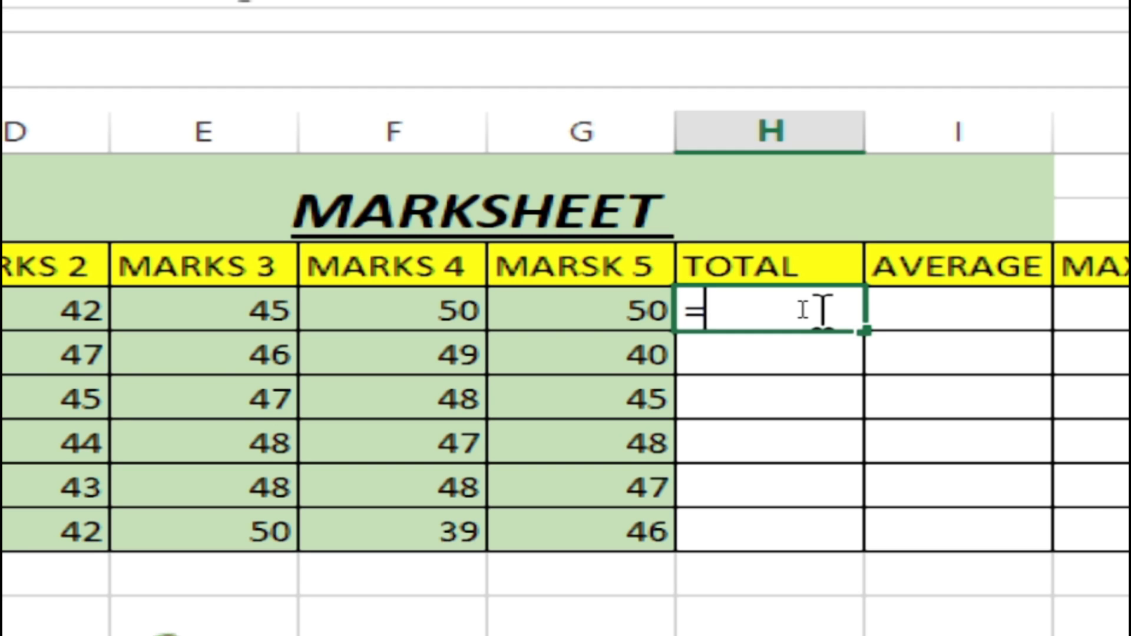
text(sum)
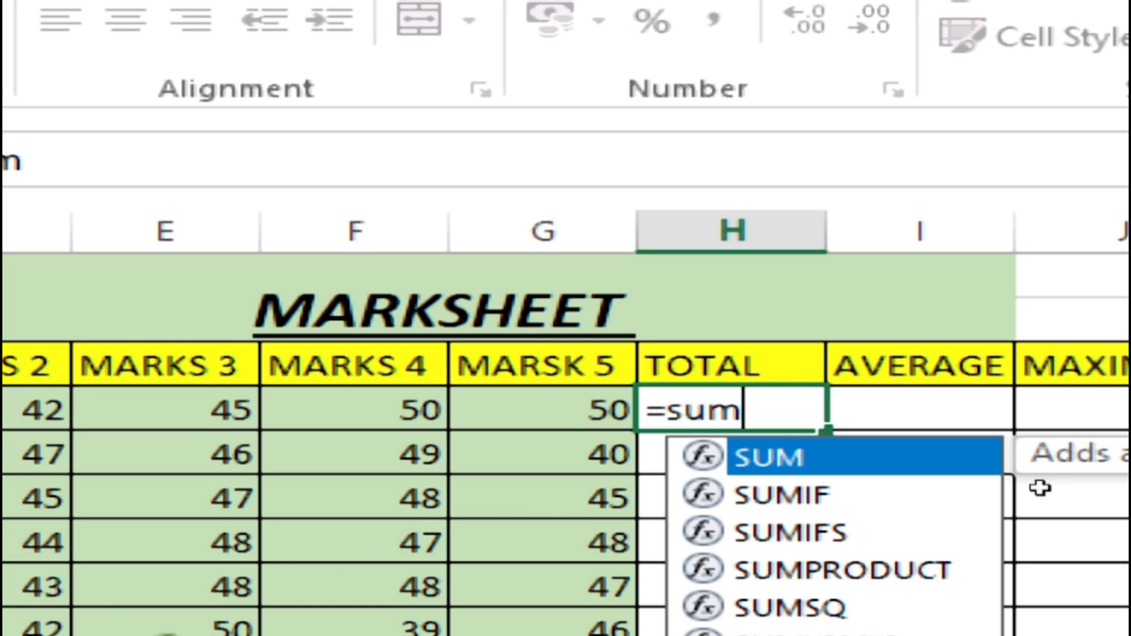
text(()
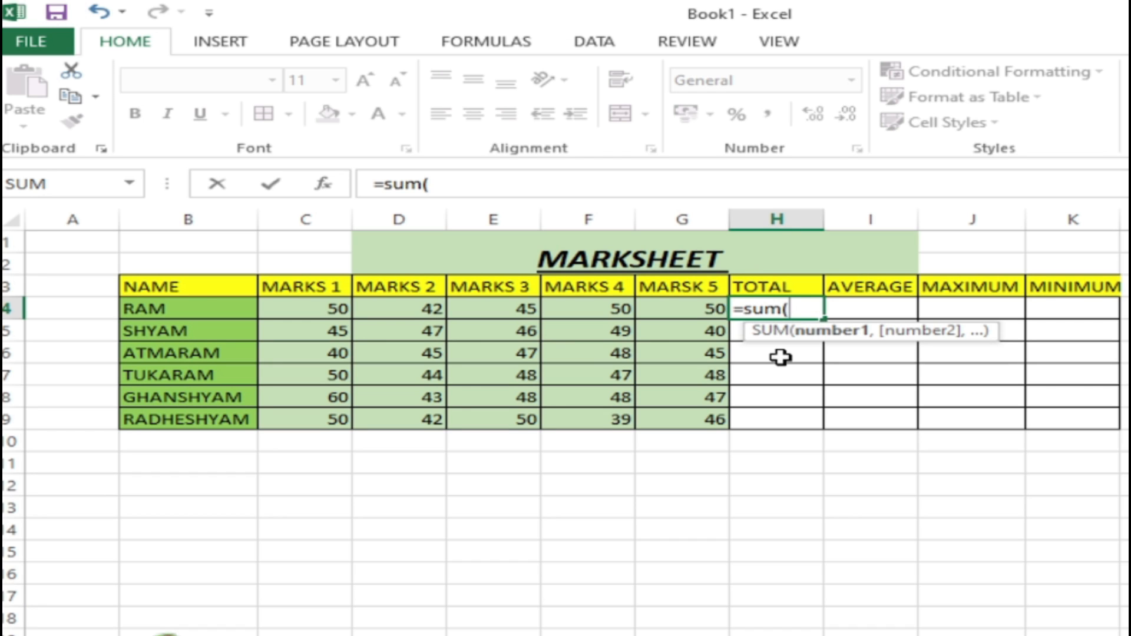
click(327, 307)
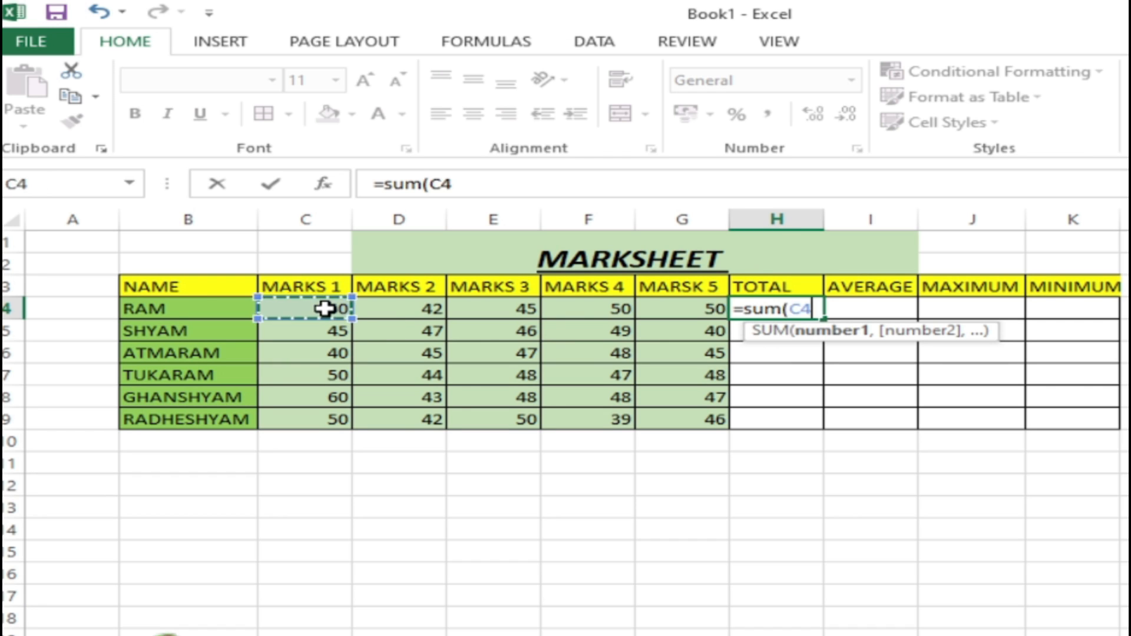
drag(328, 307, 668, 319)
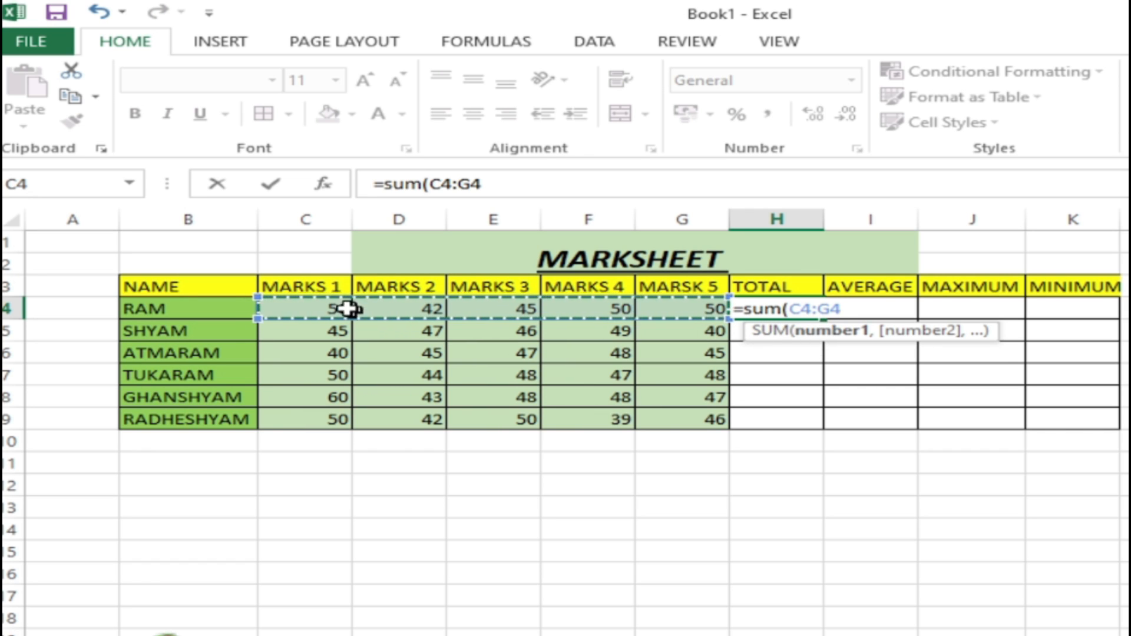
drag(316, 311, 650, 313)
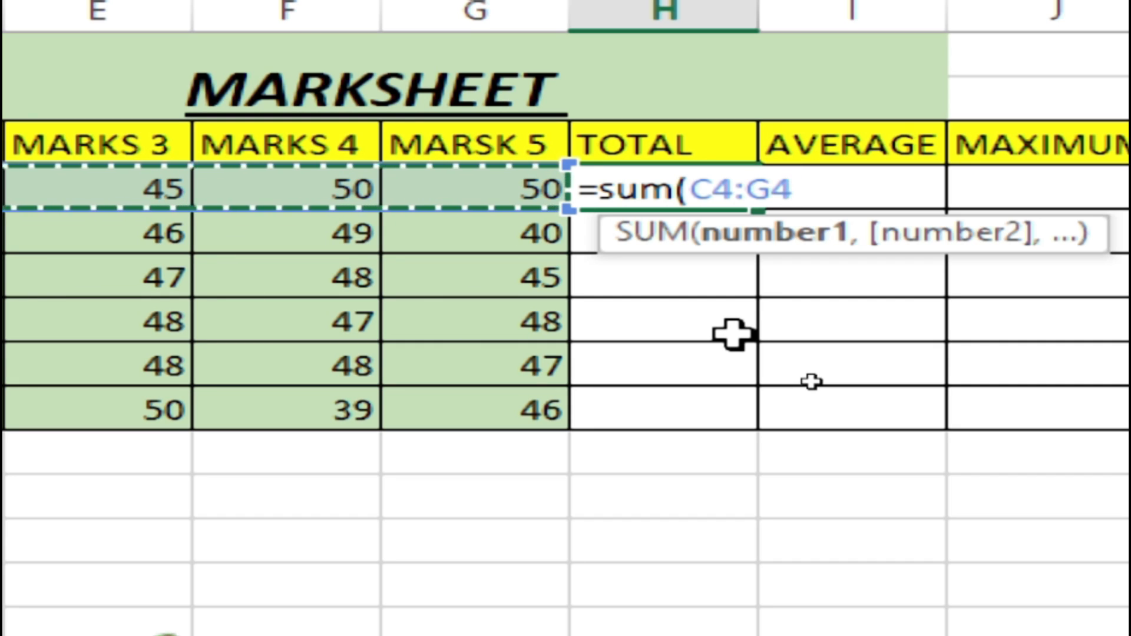
text())
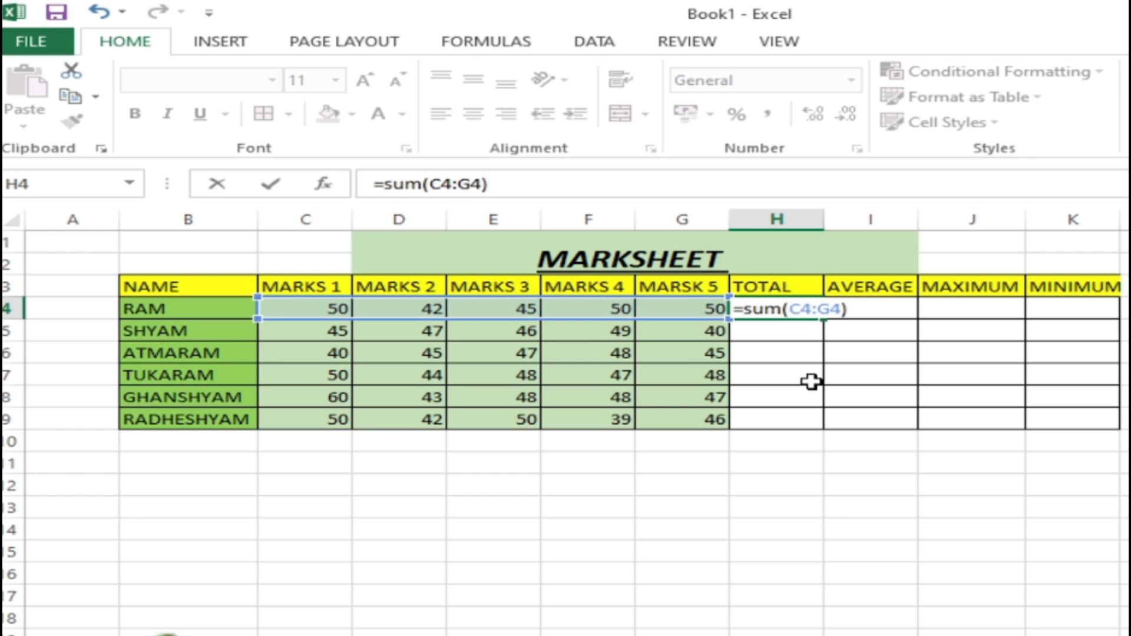
key(Return)
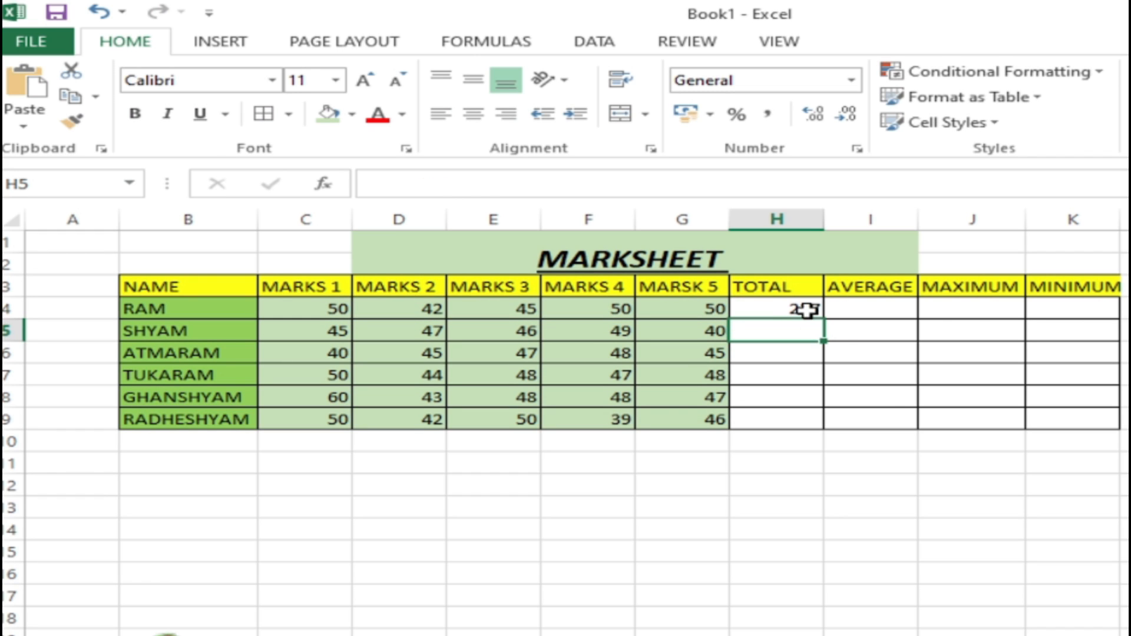
click(800, 310)
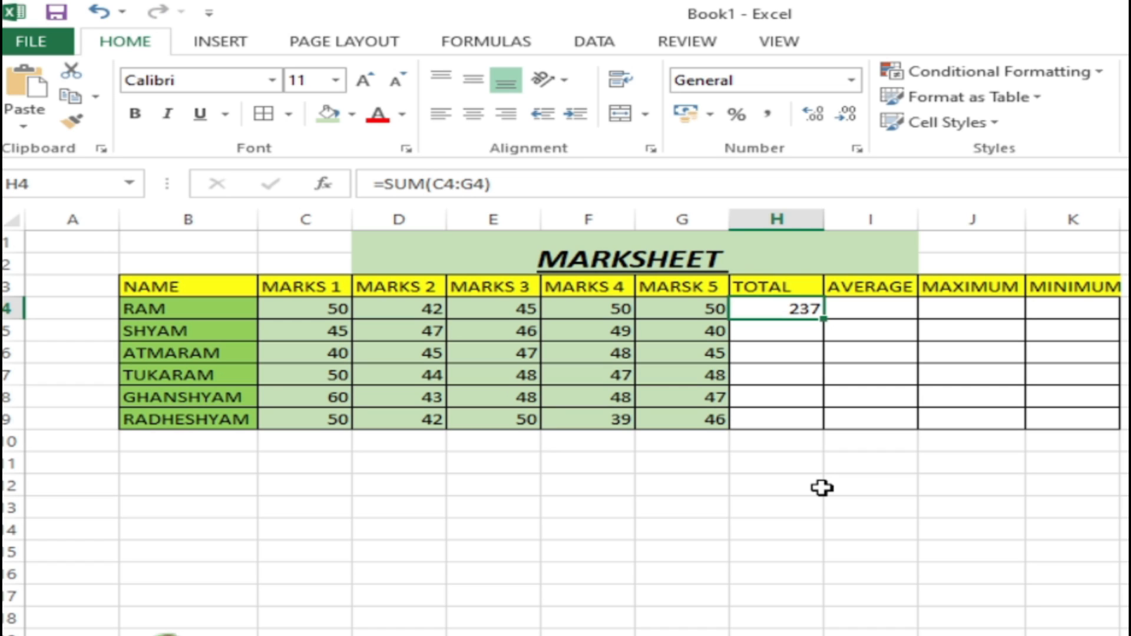
Step: Total the second student's marks in C5:G5 with AutoSum and check the formula placed in H5
click(792, 334)
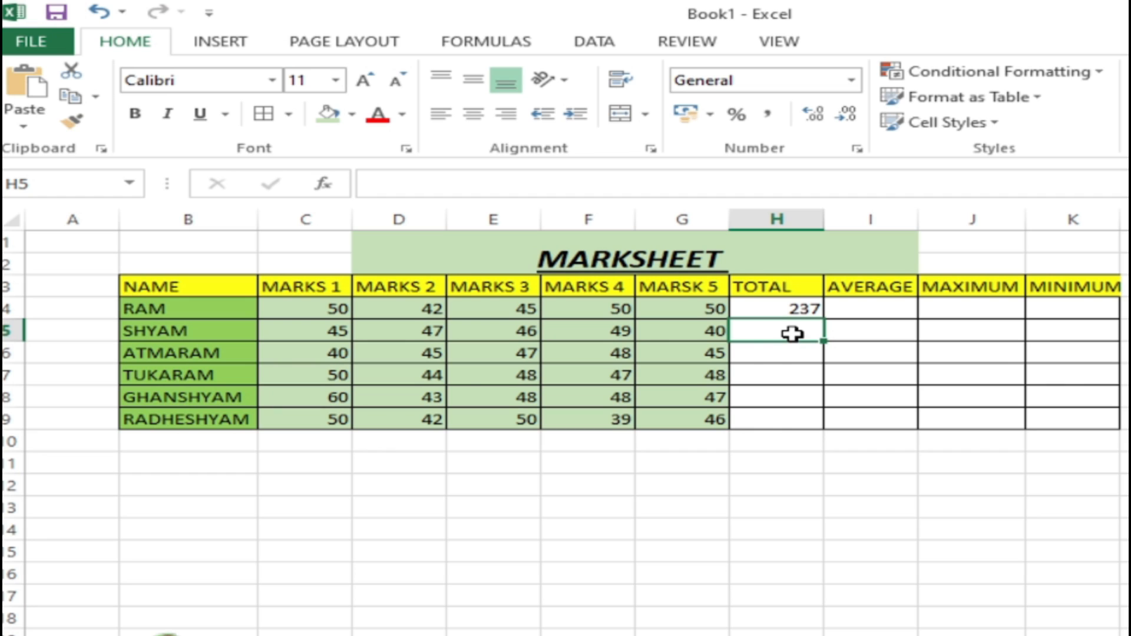
drag(320, 328, 665, 336)
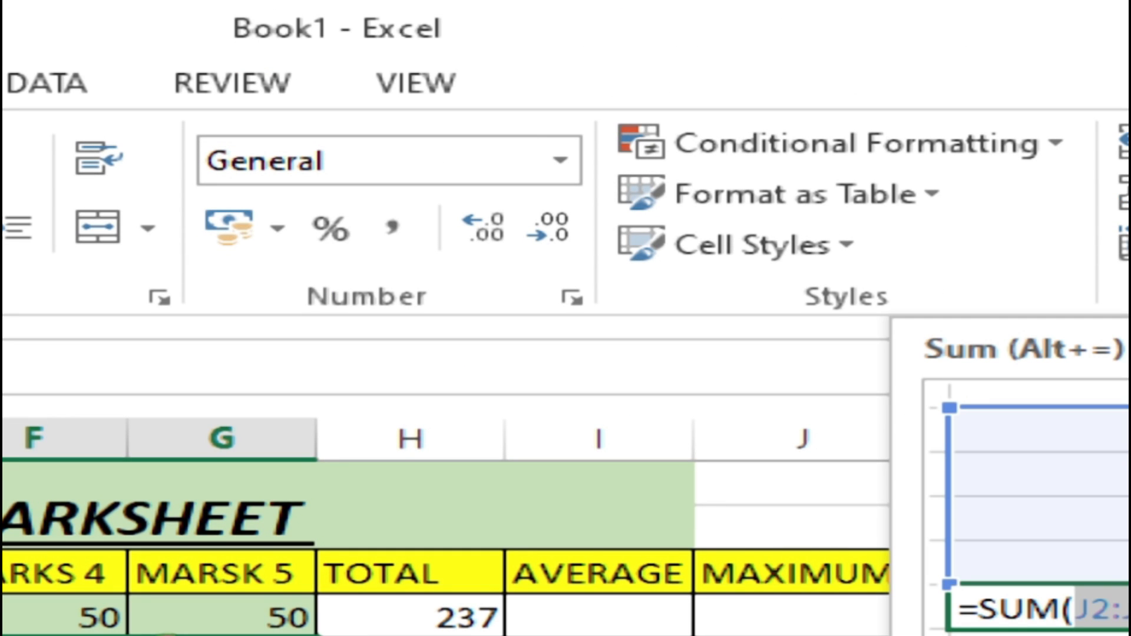
key(alt+=)
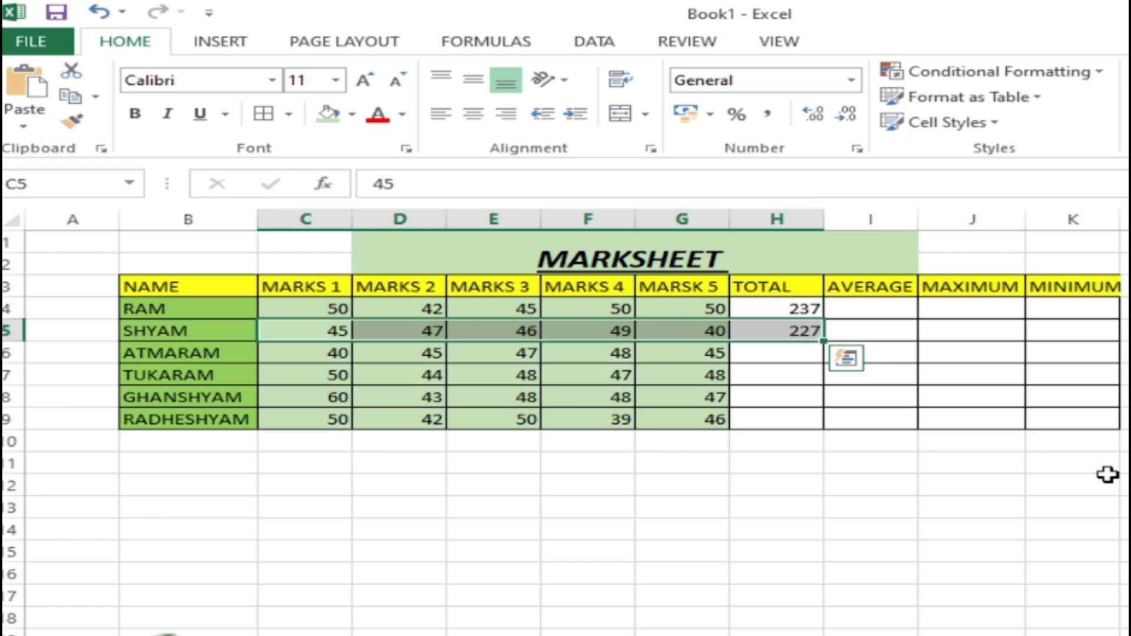
click(1101, 482)
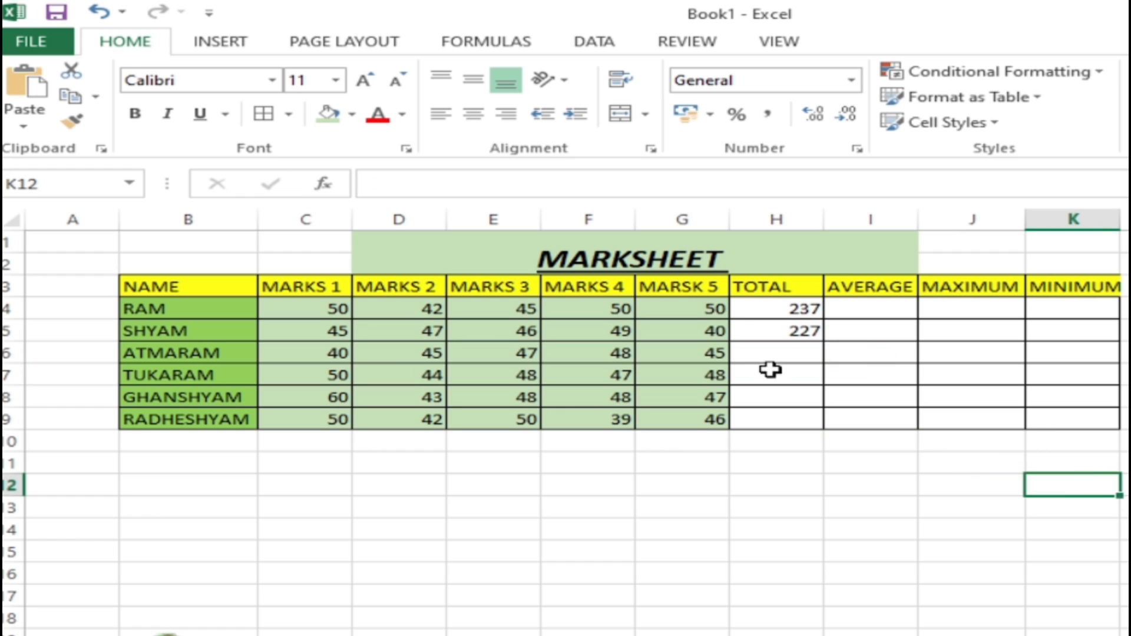
click(764, 334)
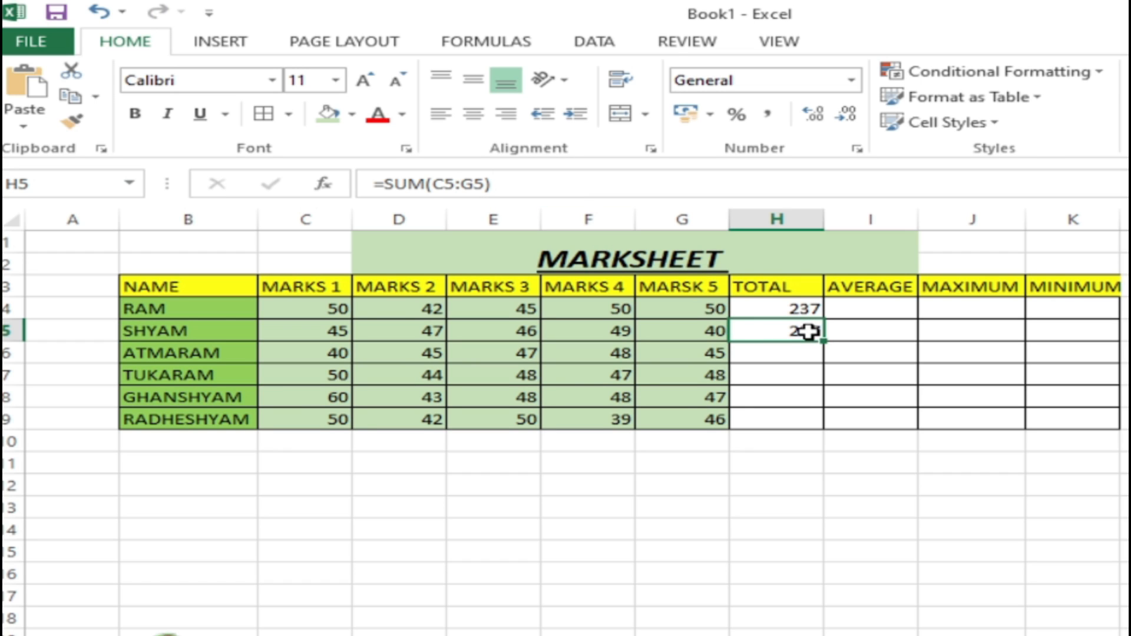
Step: Enter the formula =sum(C6:G6) in cell H6 to total the third student's marks
click(807, 357)
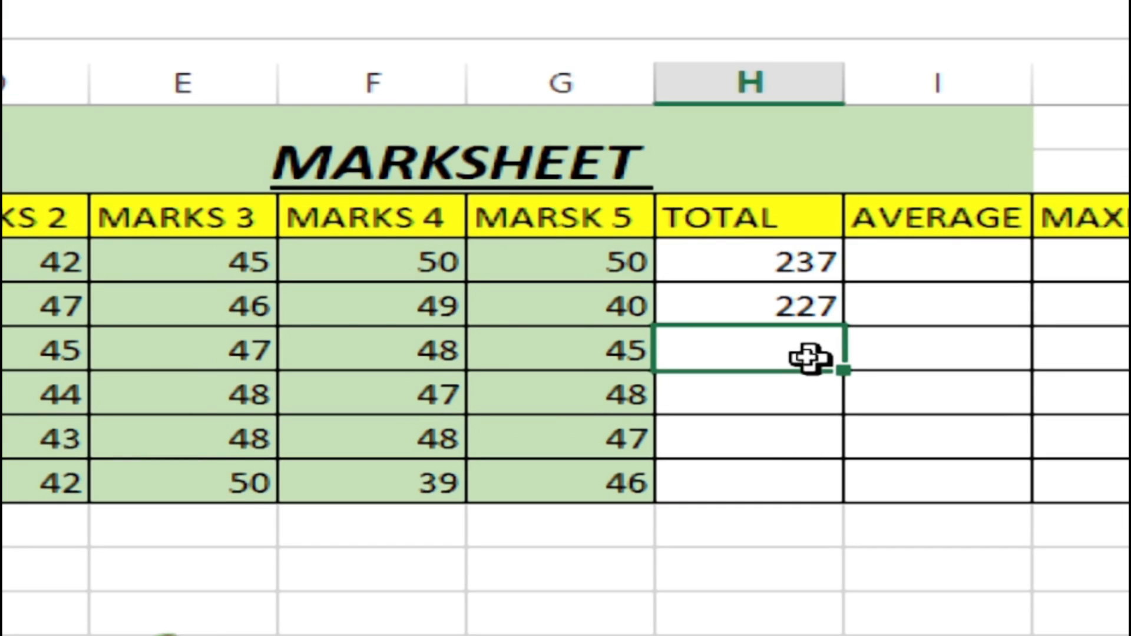
text(=sum)
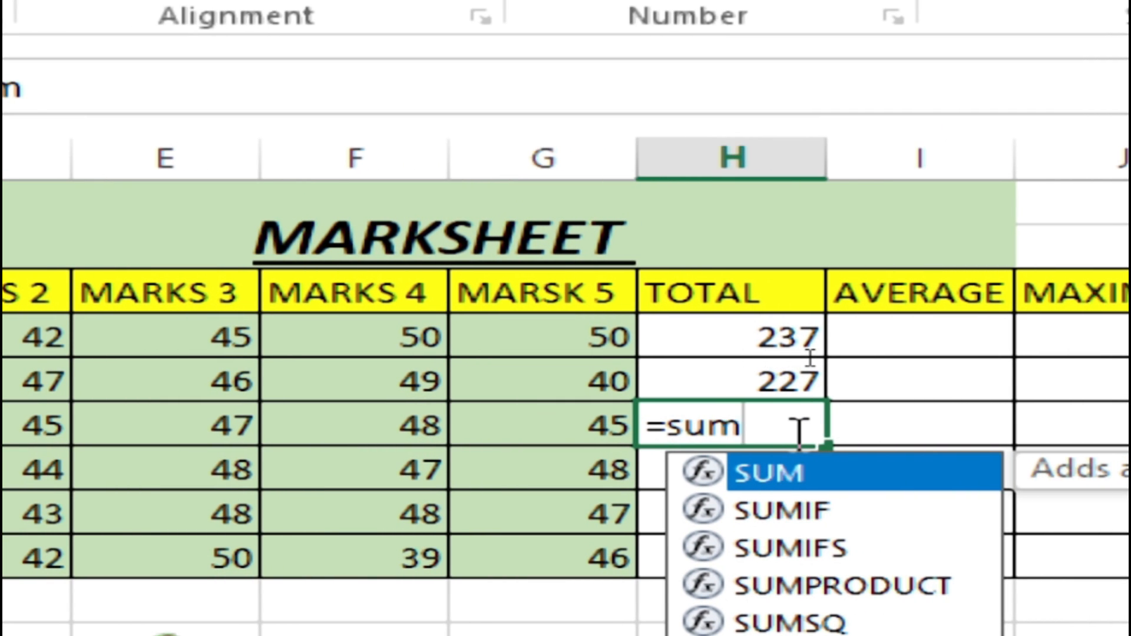
text(()
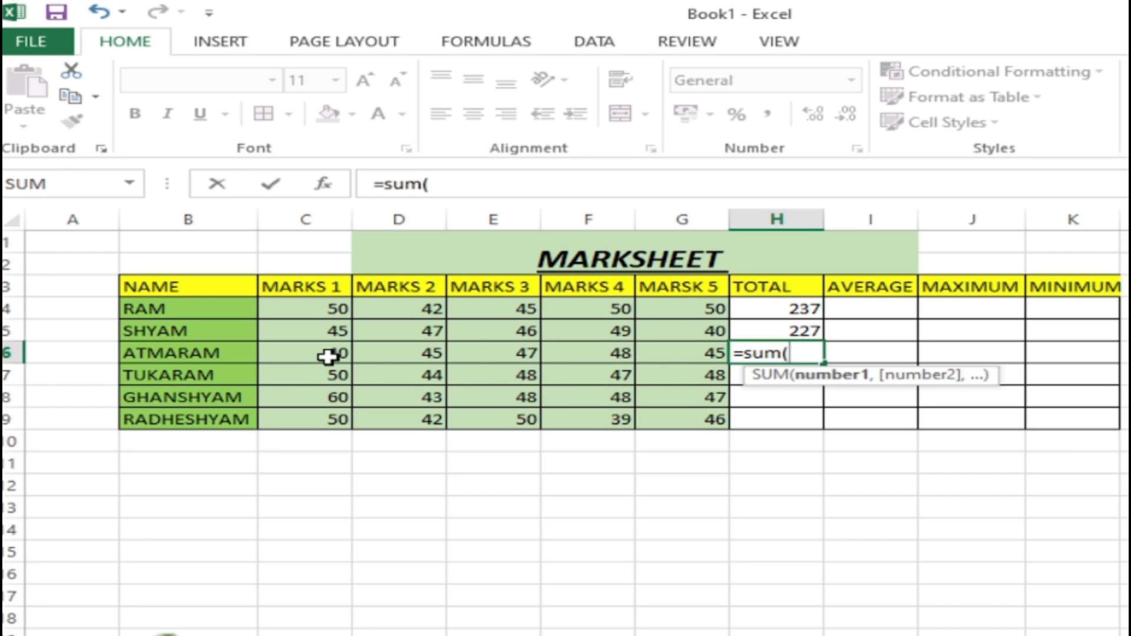
drag(326, 353, 651, 351)
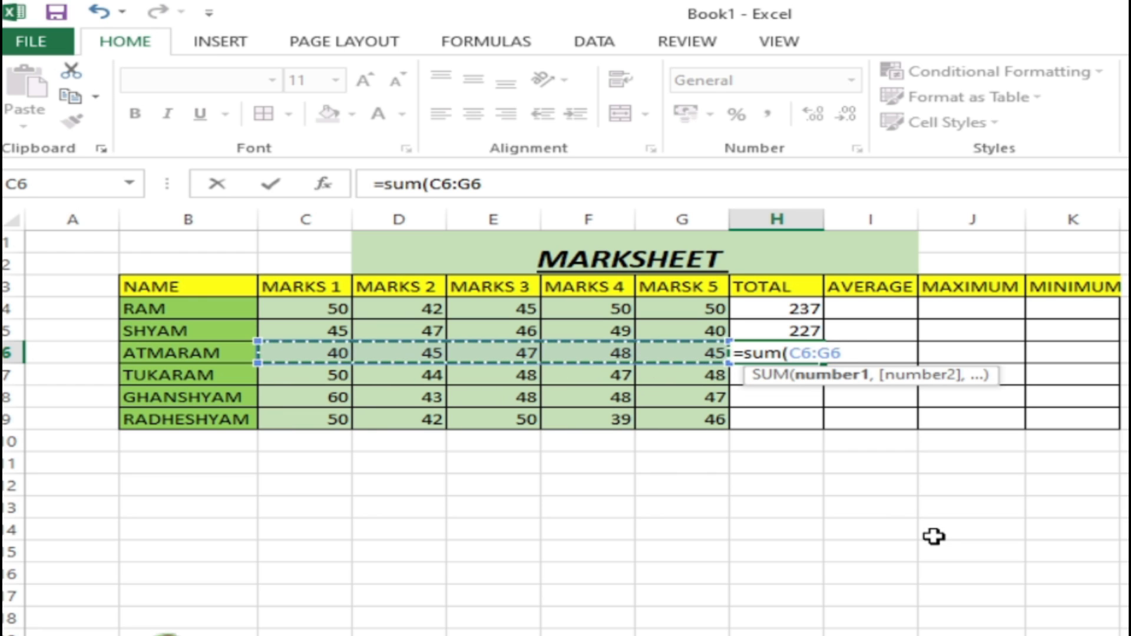
text())
key(Return)
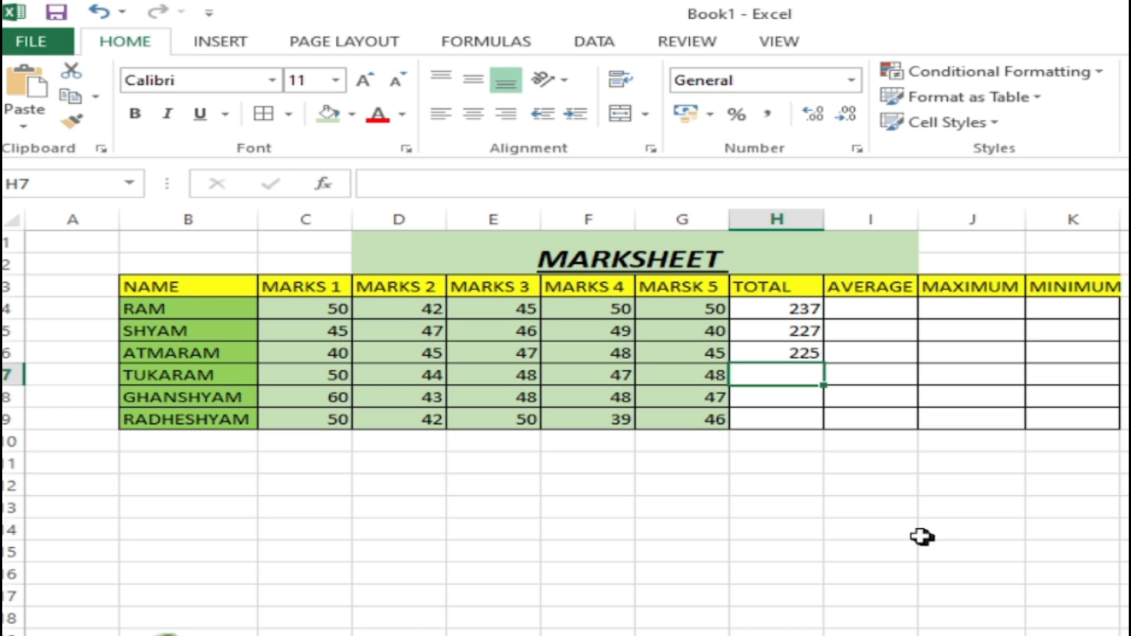
Step: Try filling the total formula from H6 down to H9, and undo the fill
click(830, 530)
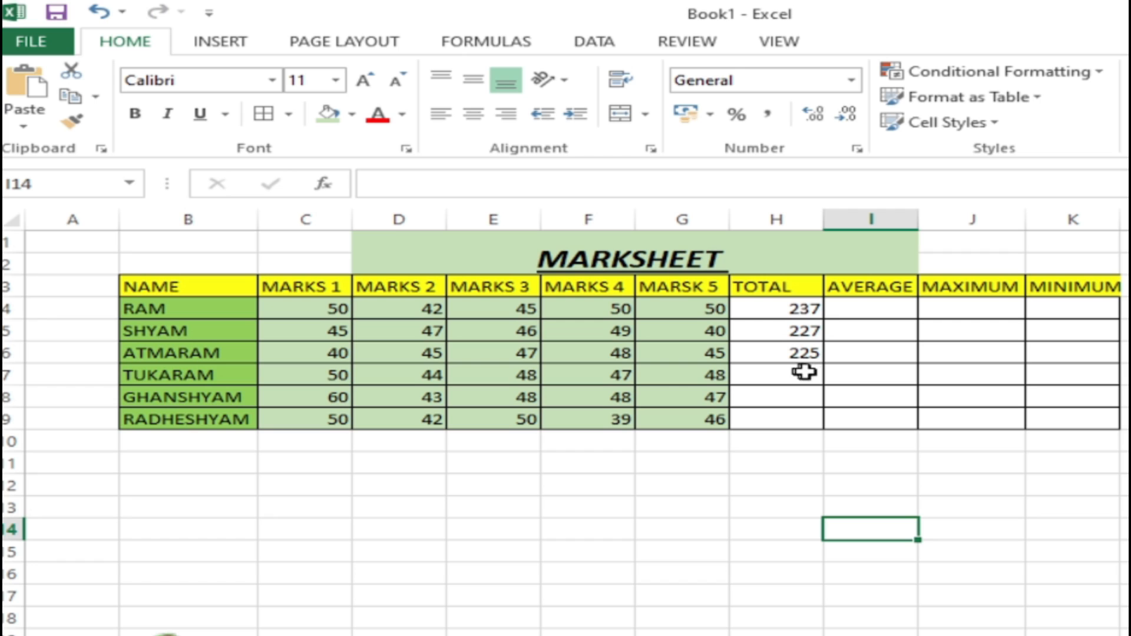
click(813, 353)
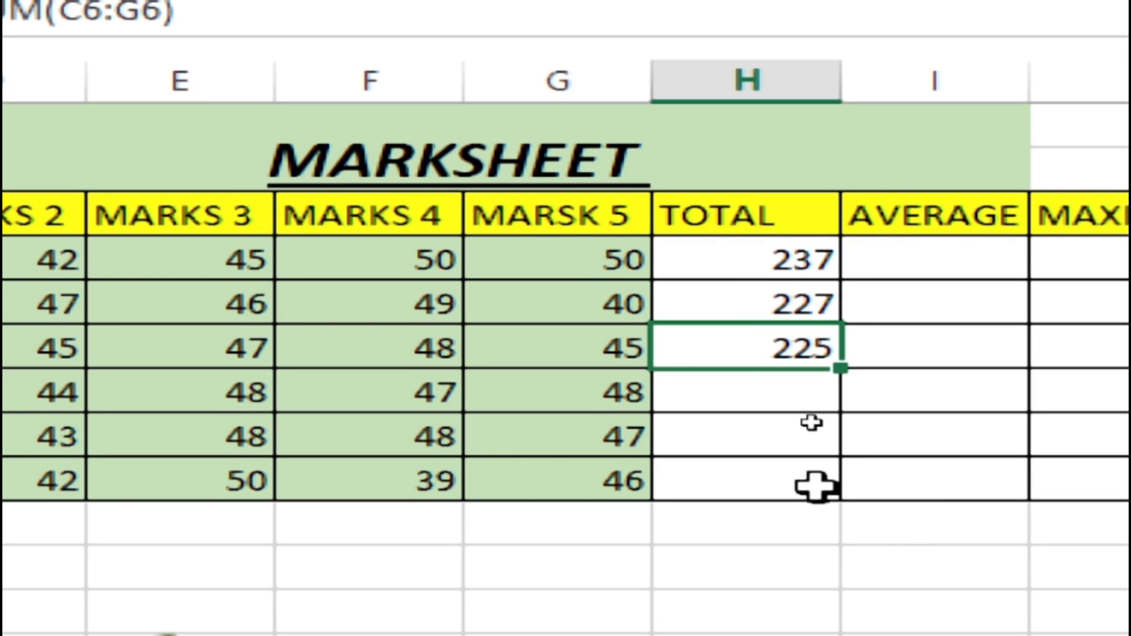
click(816, 486)
click(809, 347)
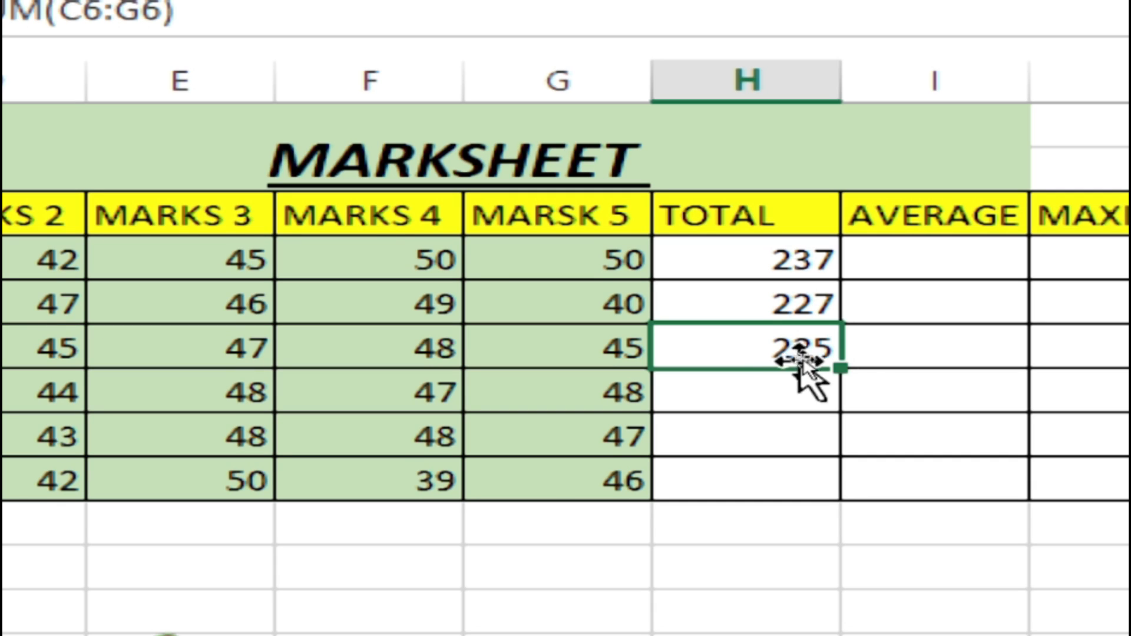
drag(841, 371, 857, 515)
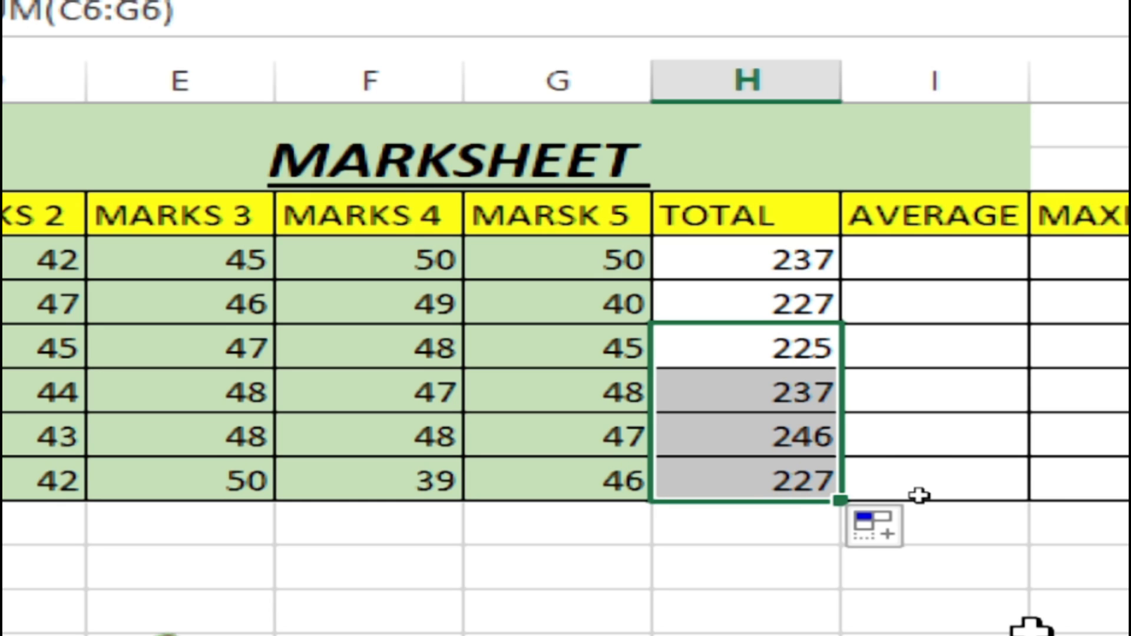
key(ctrl+z)
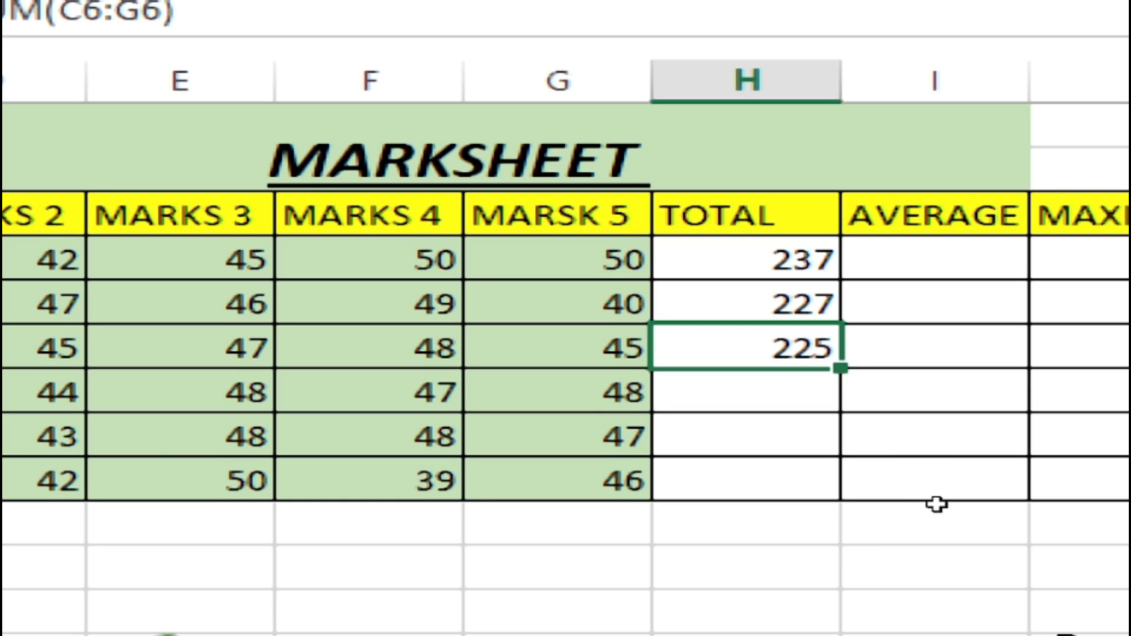
Step: Fill the total formula from H6 down through H10, one row past the last student
click(987, 565)
click(786, 348)
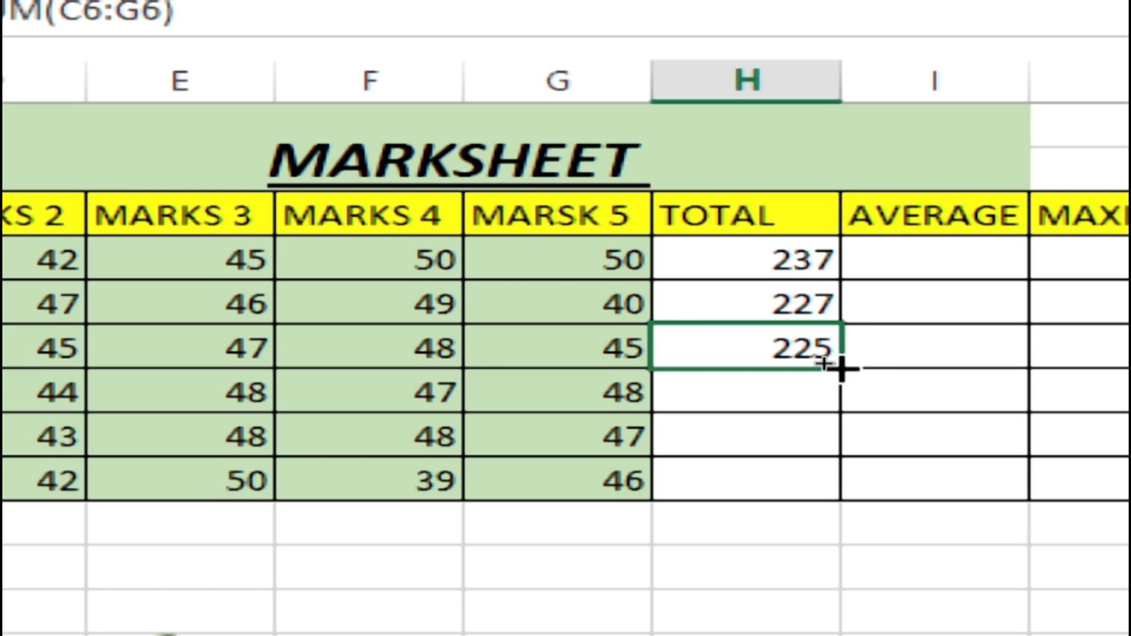
drag(842, 370, 857, 499)
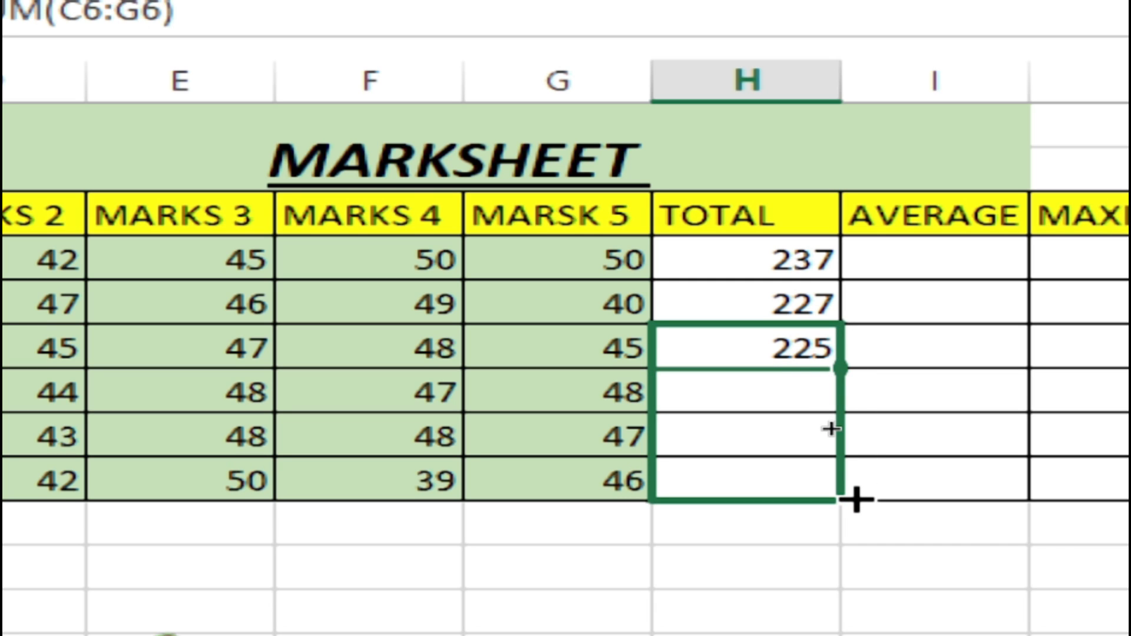
drag(857, 499, 848, 544)
click(765, 530)
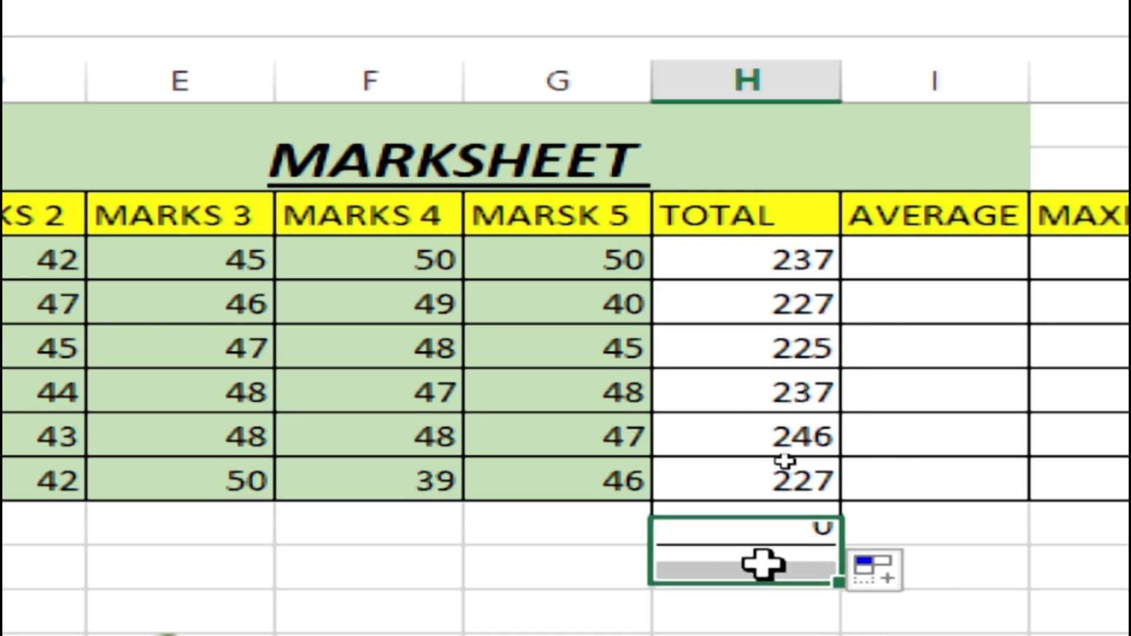
click(316, 516)
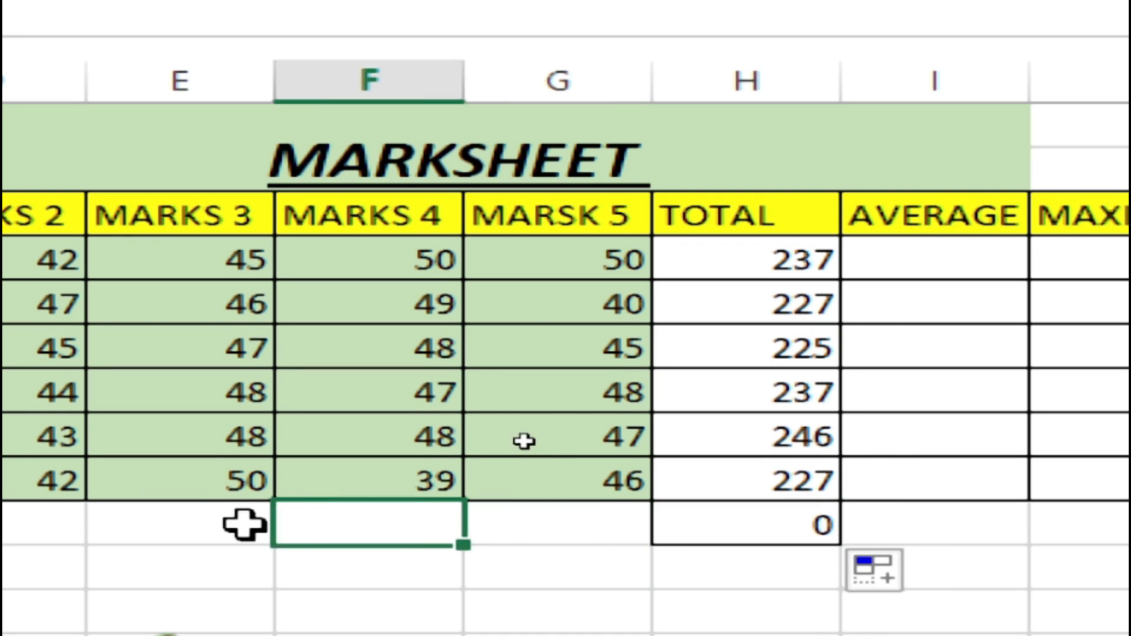
Step: Remove the surplus total formula from H10, below the last student's row
click(242, 524)
click(610, 523)
click(807, 530)
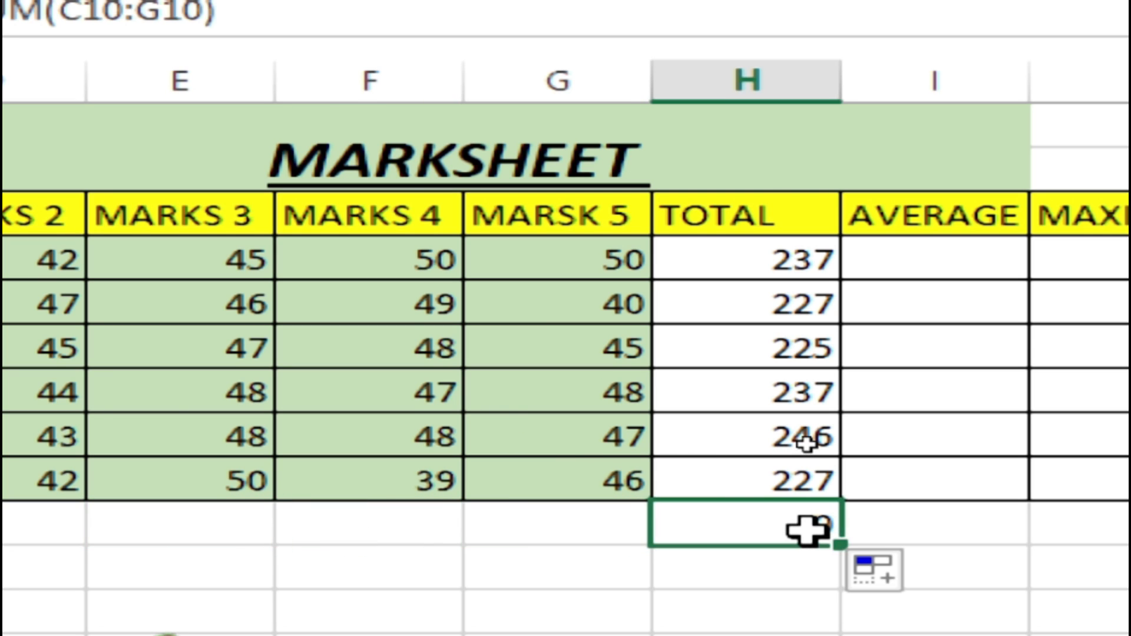
click(995, 601)
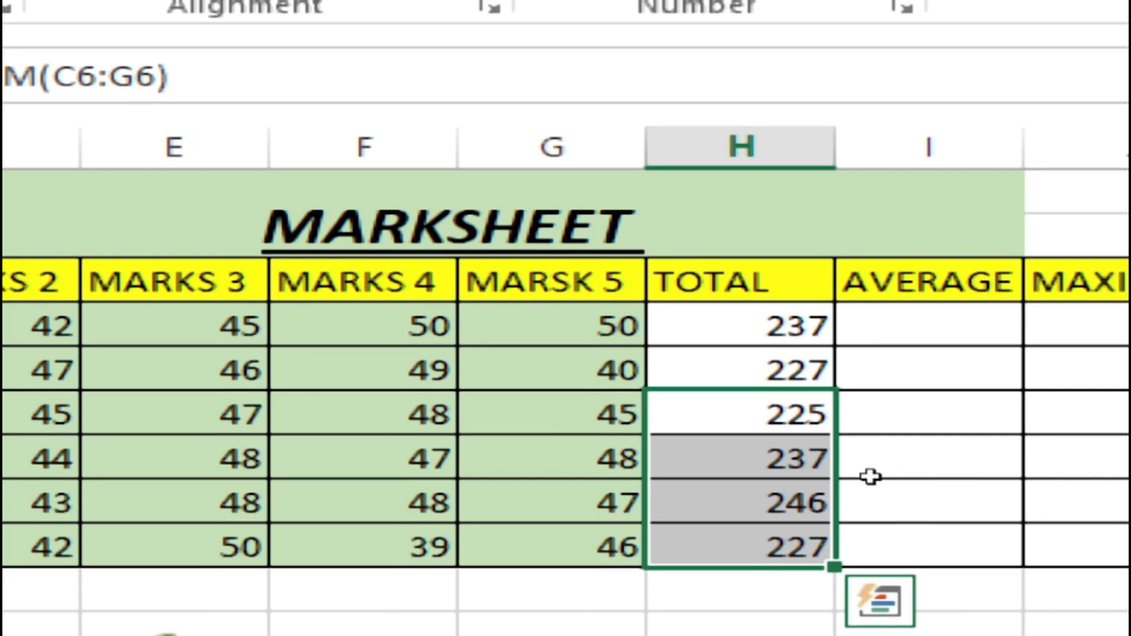
click(1101, 619)
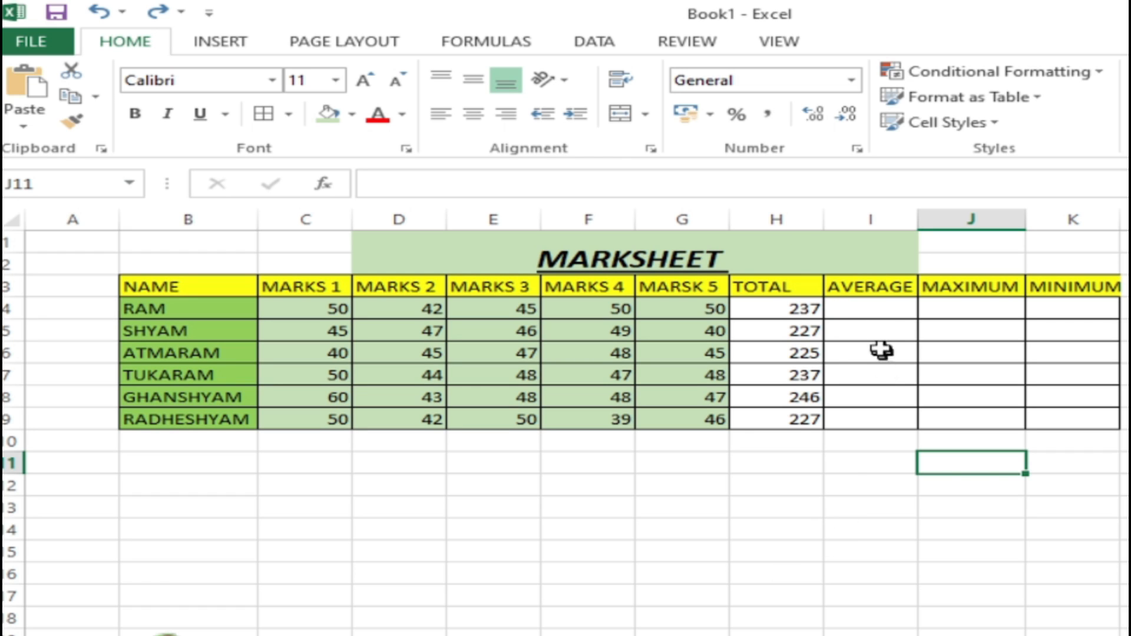
Step: Enter the formula =average(C4:G4) in cell I4 to average the first student's marks
click(887, 308)
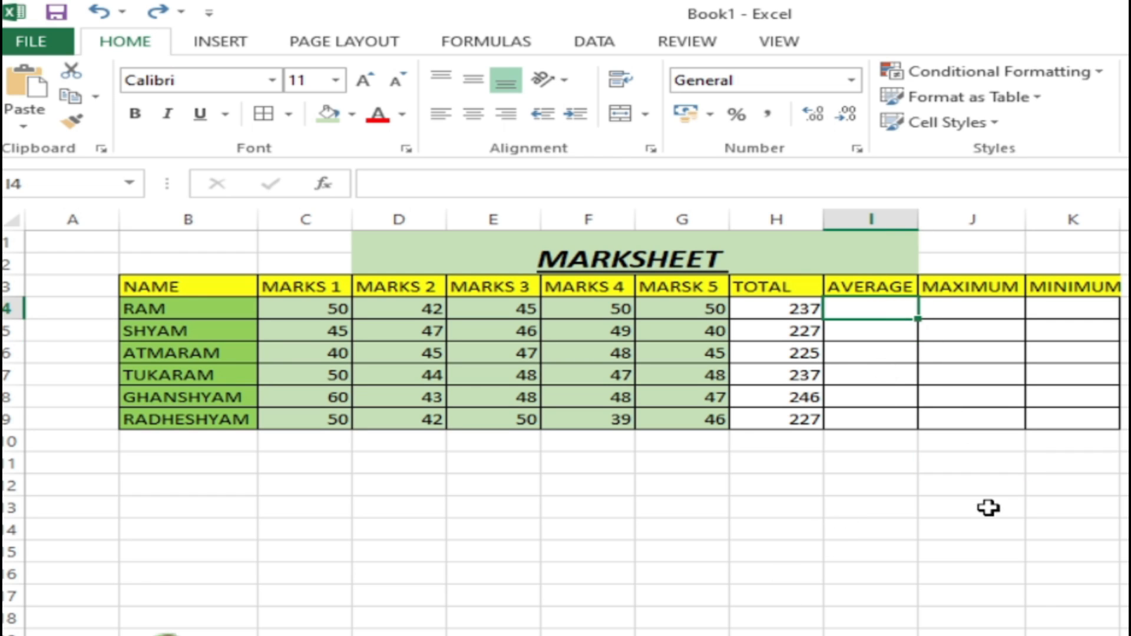
drag(335, 308, 668, 311)
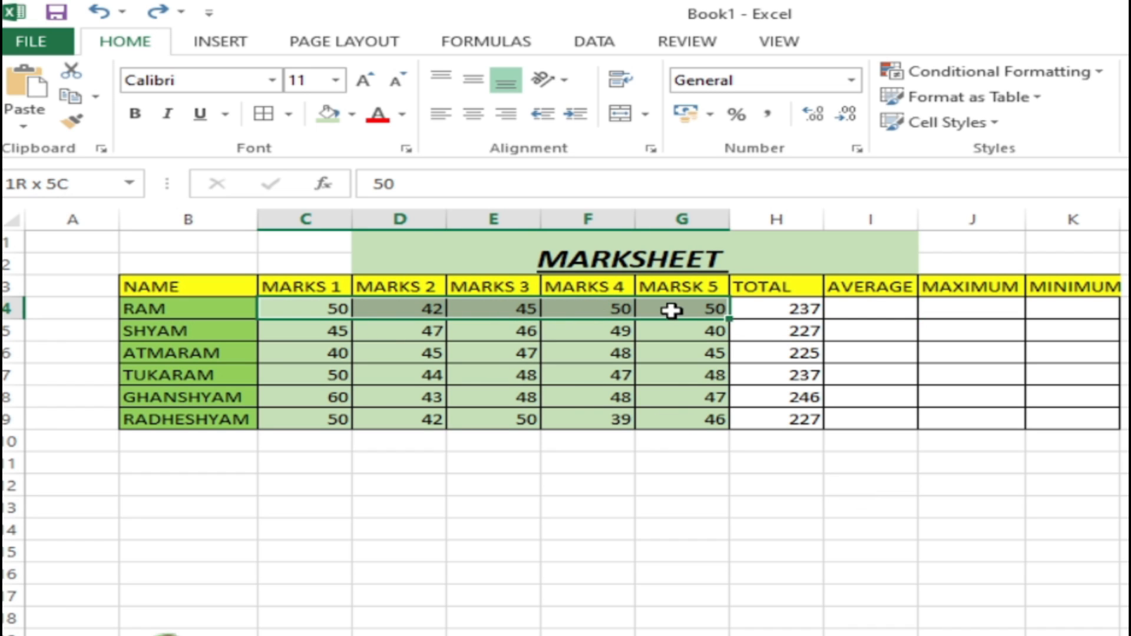
click(866, 308)
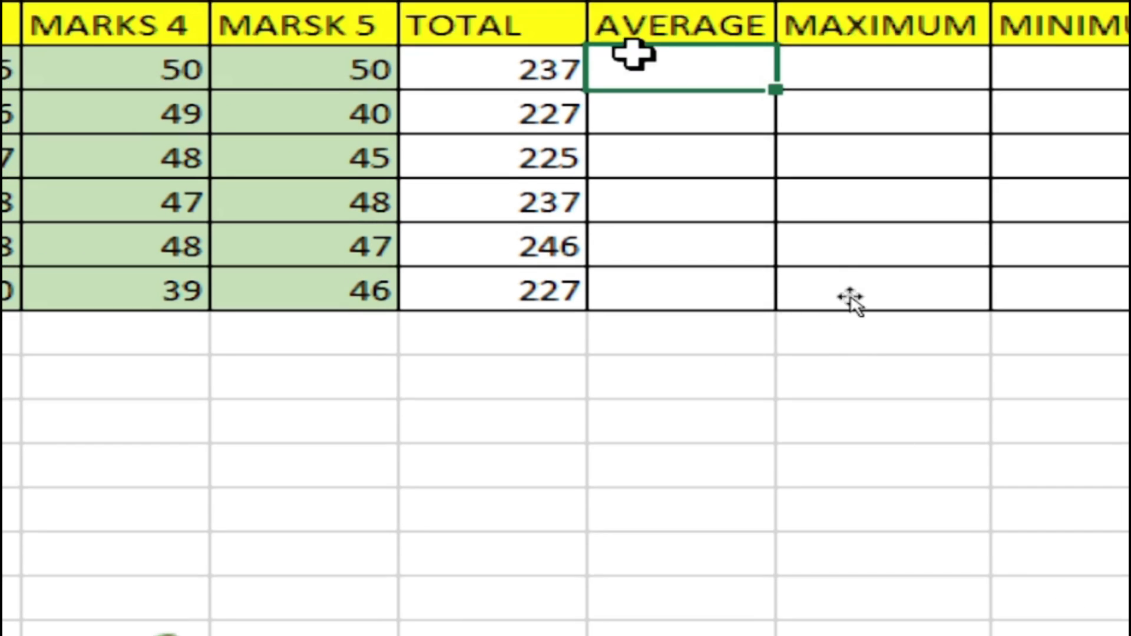
text(=)
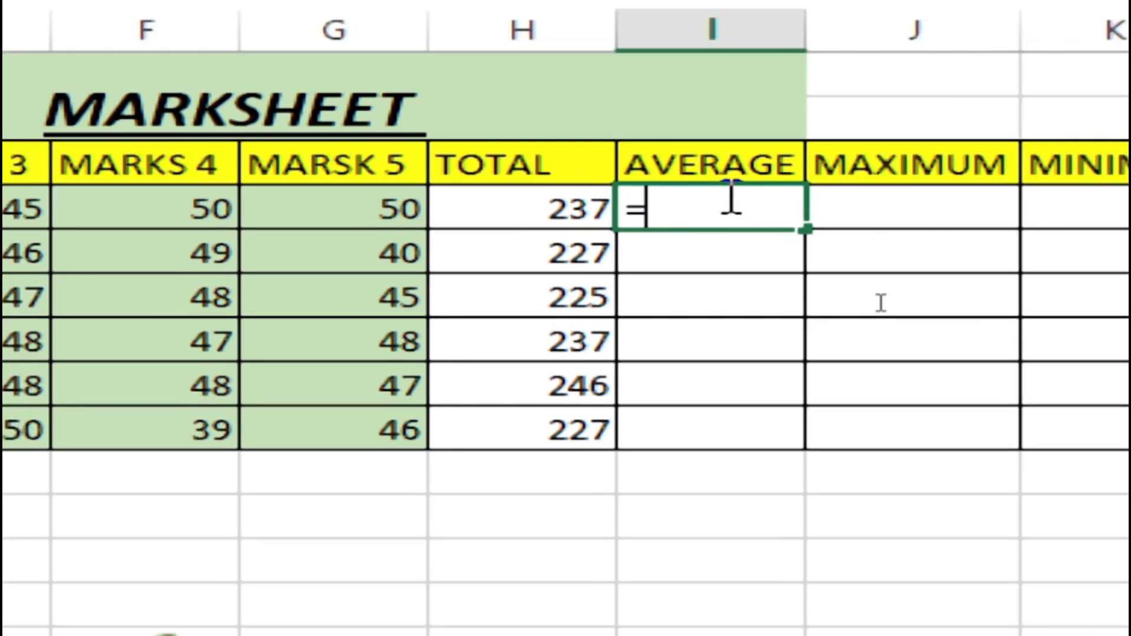
text(average)
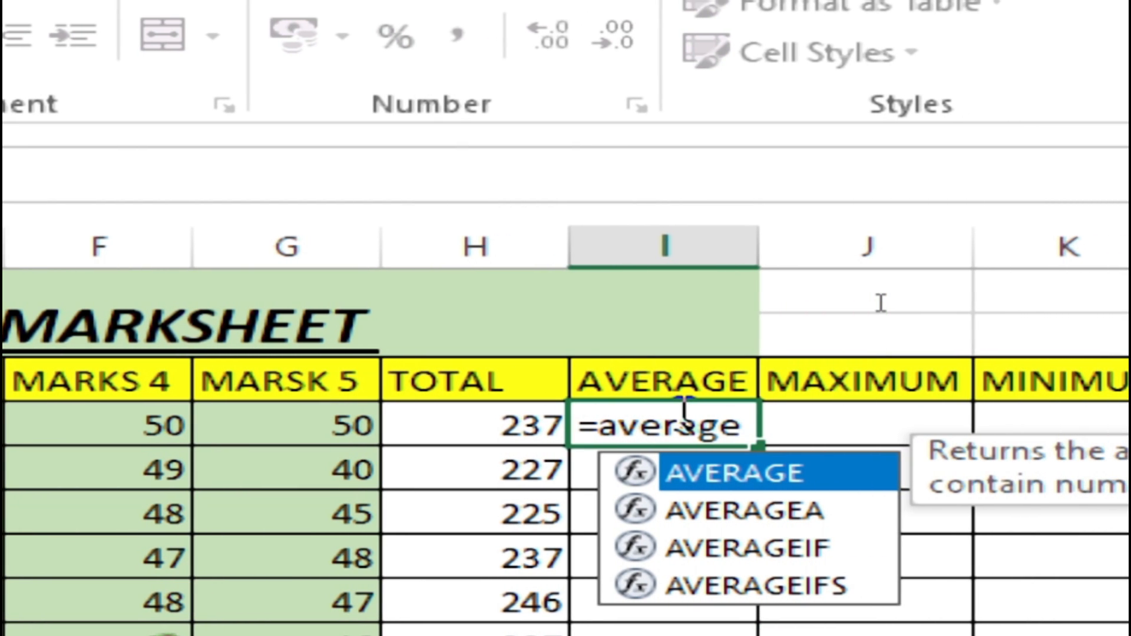
text(()
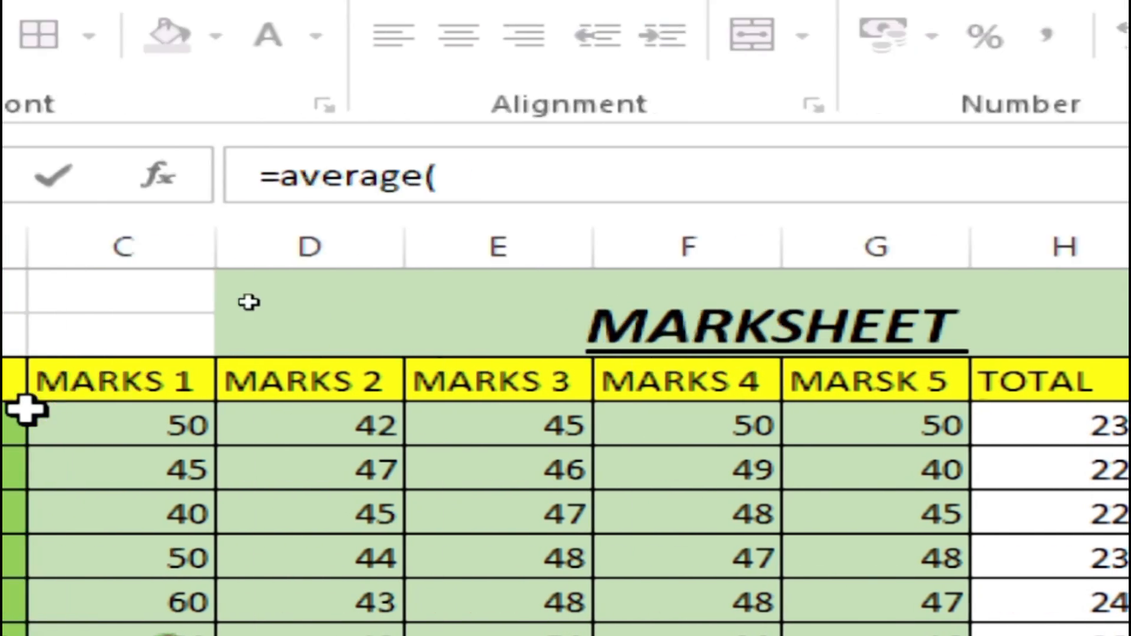
drag(20, 425, 465, 416)
drag(591, 416, 903, 442)
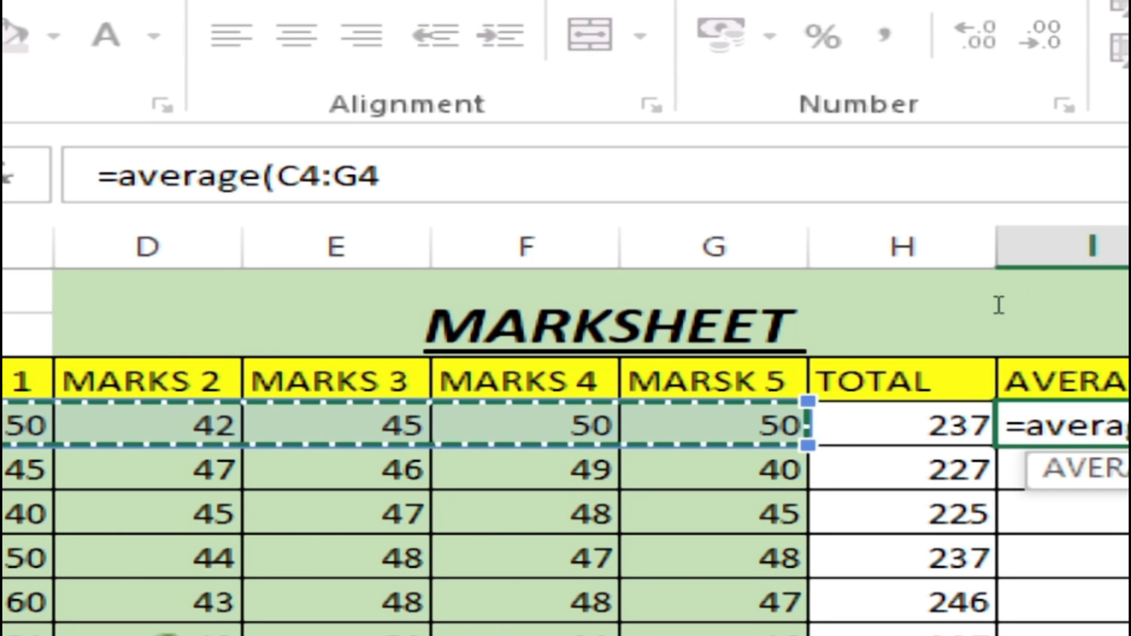
text())
key(Return)
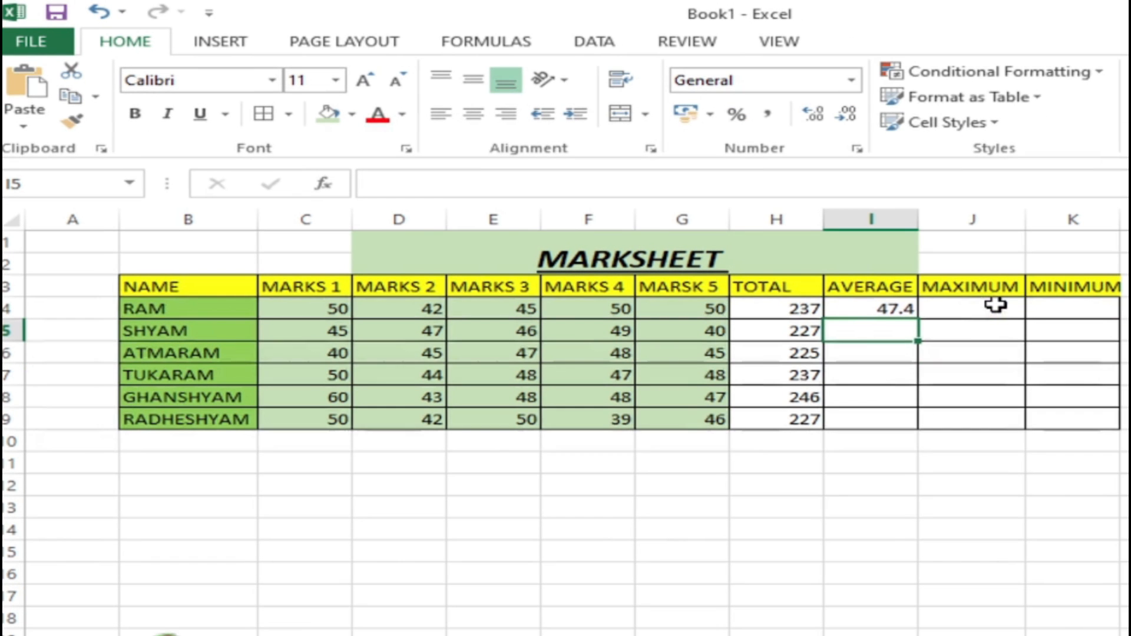
Step: Check the average formula in I4, try replacing its C4:G4 range with H11, and cancel the edit
click(895, 311)
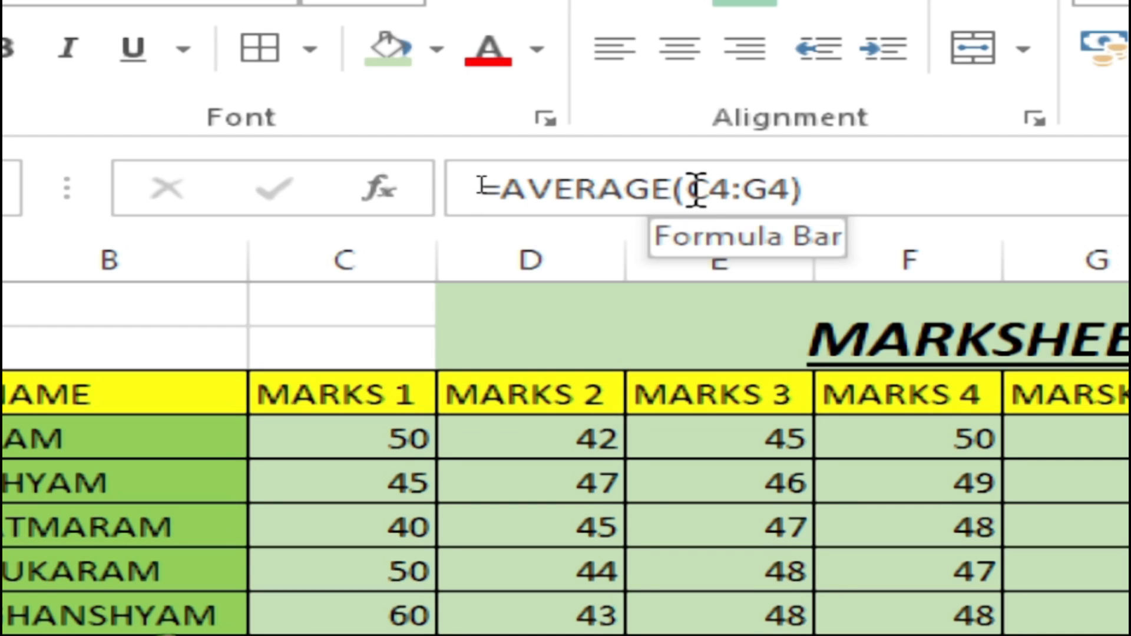
drag(689, 189, 792, 192)
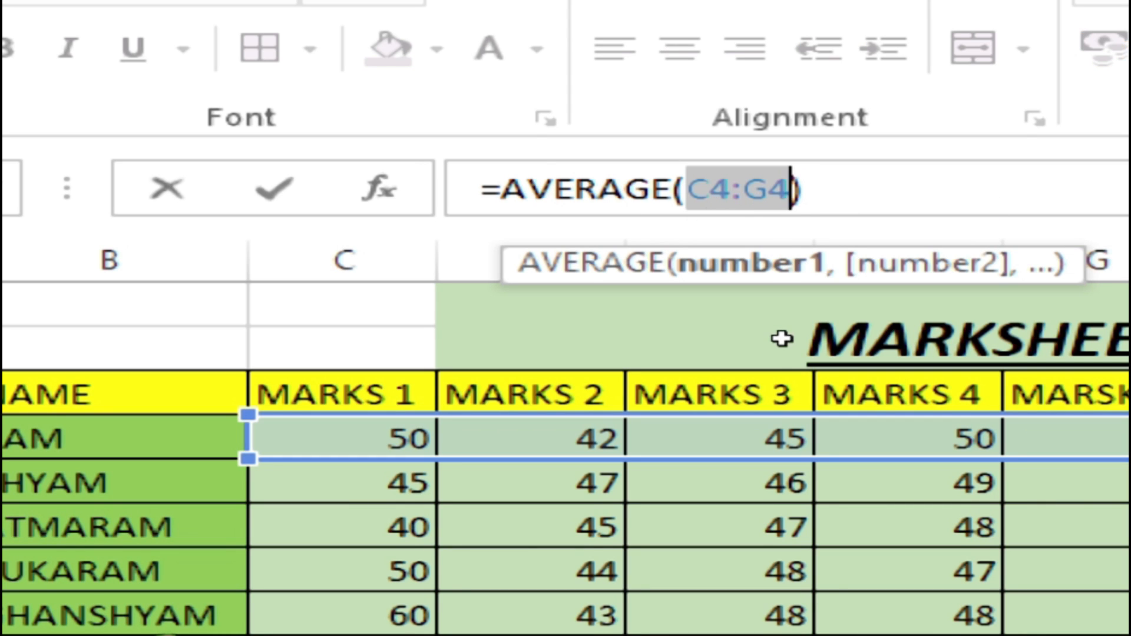
text(H11)
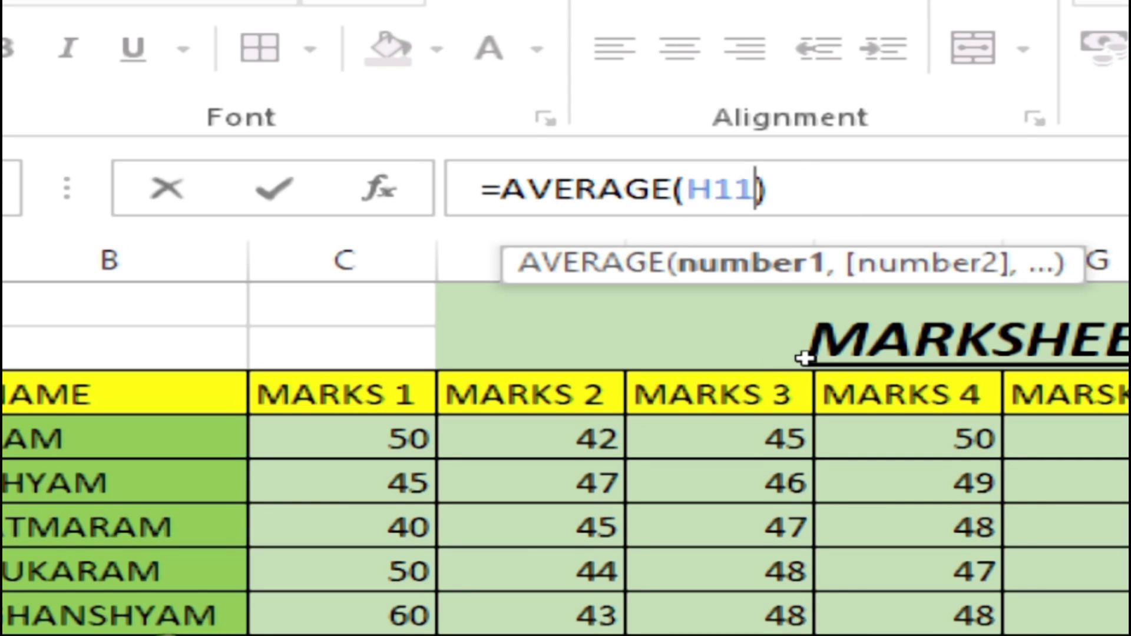
key(Escape)
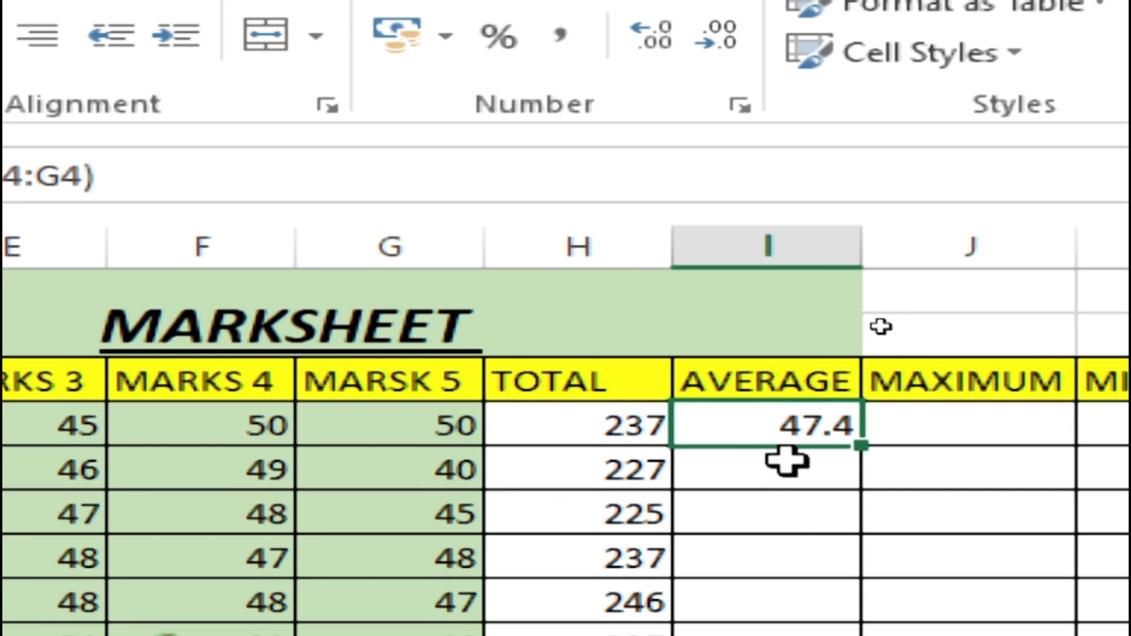
Step: Fill the average formula from I4 down through I9 for the remaining students
click(848, 463)
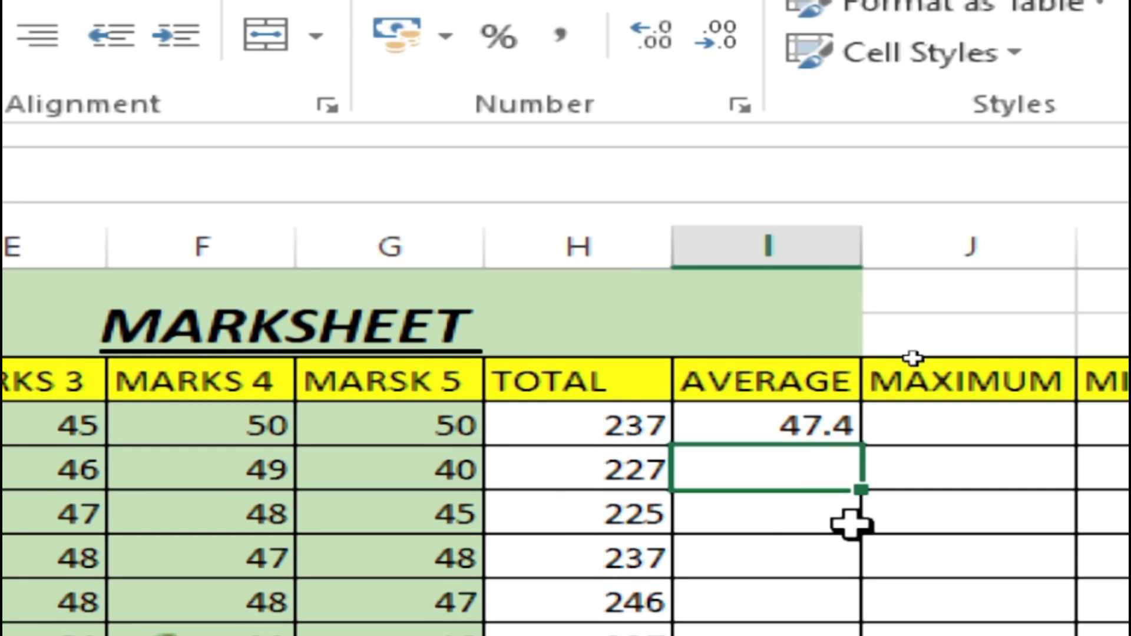
click(836, 424)
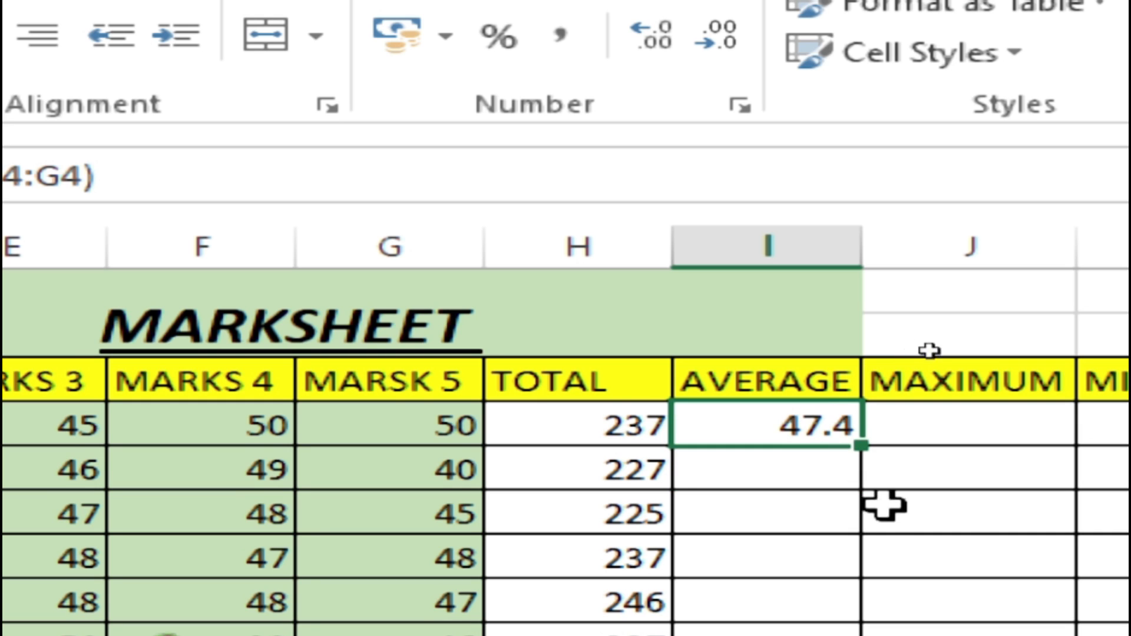
click(775, 563)
click(783, 419)
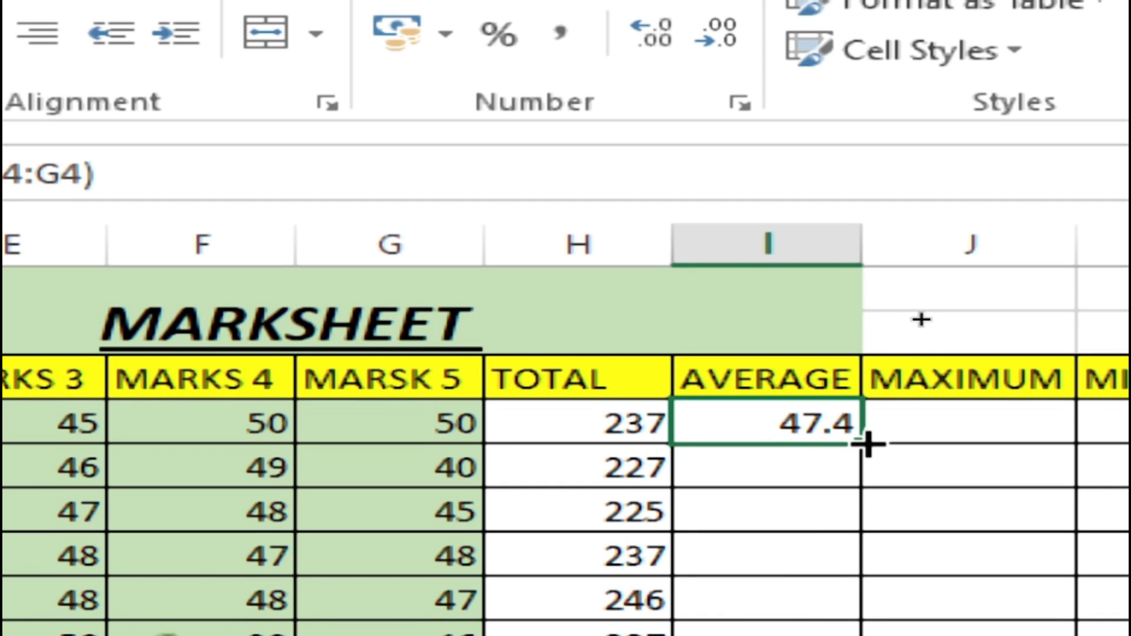
drag(868, 445, 862, 633)
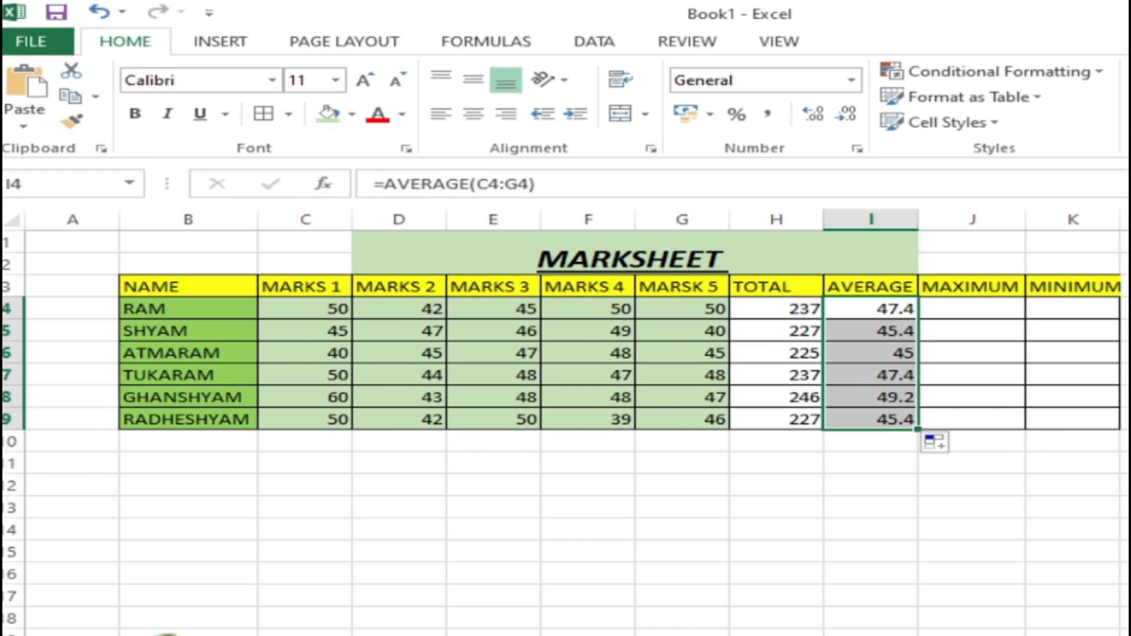
click(1123, 440)
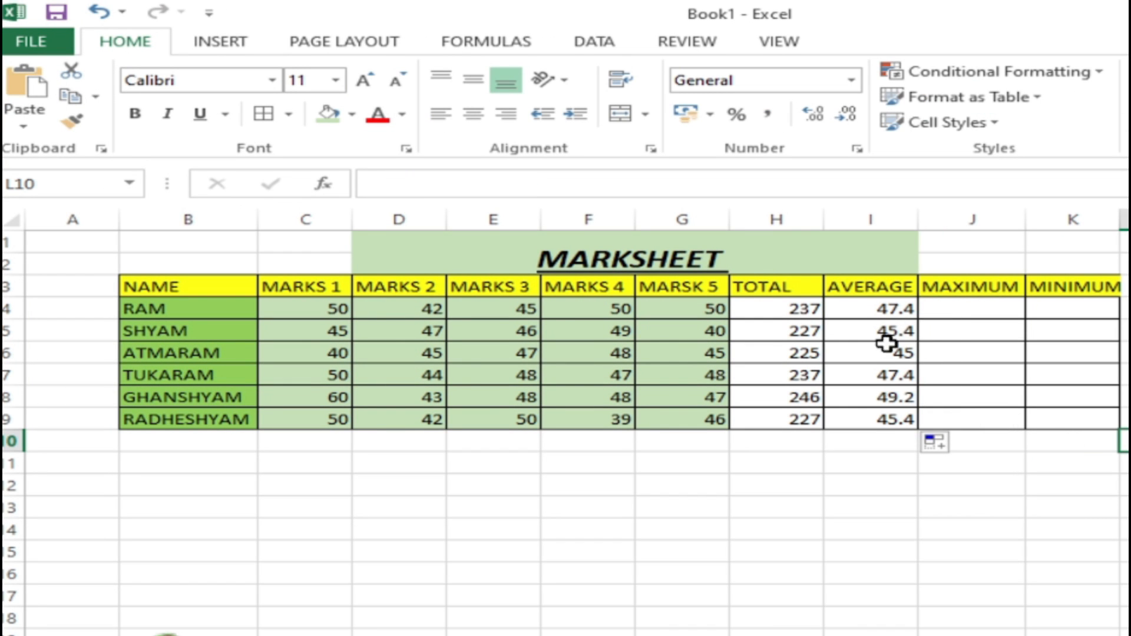
click(850, 316)
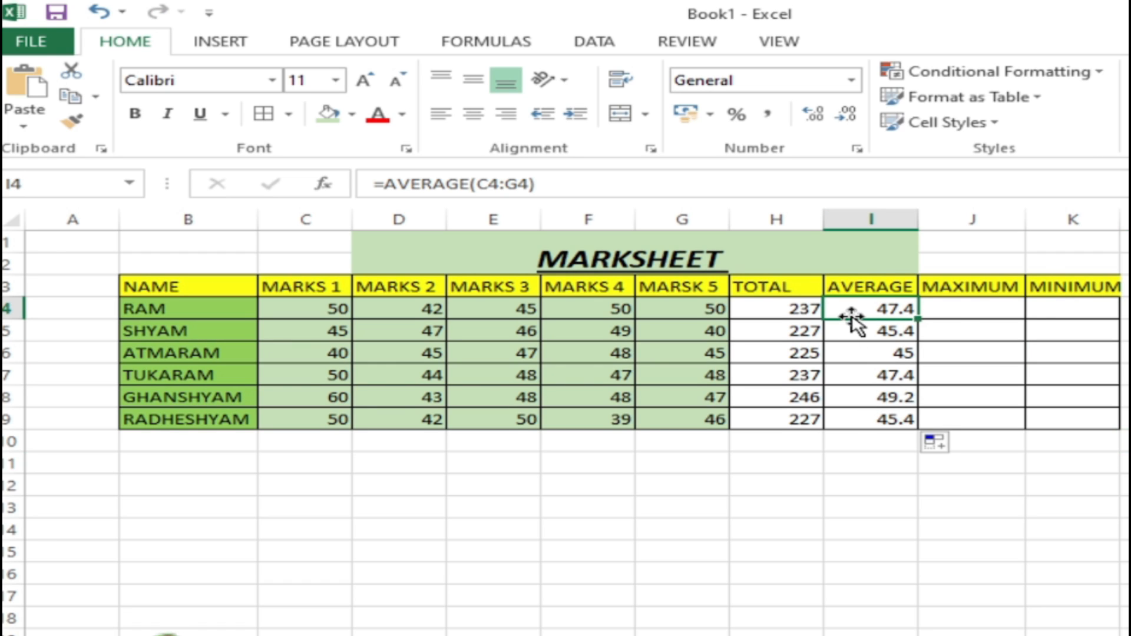
Step: Change the first student's Marks 4 value in F4 to 44 and check the total and average in H4 and I4
click(972, 310)
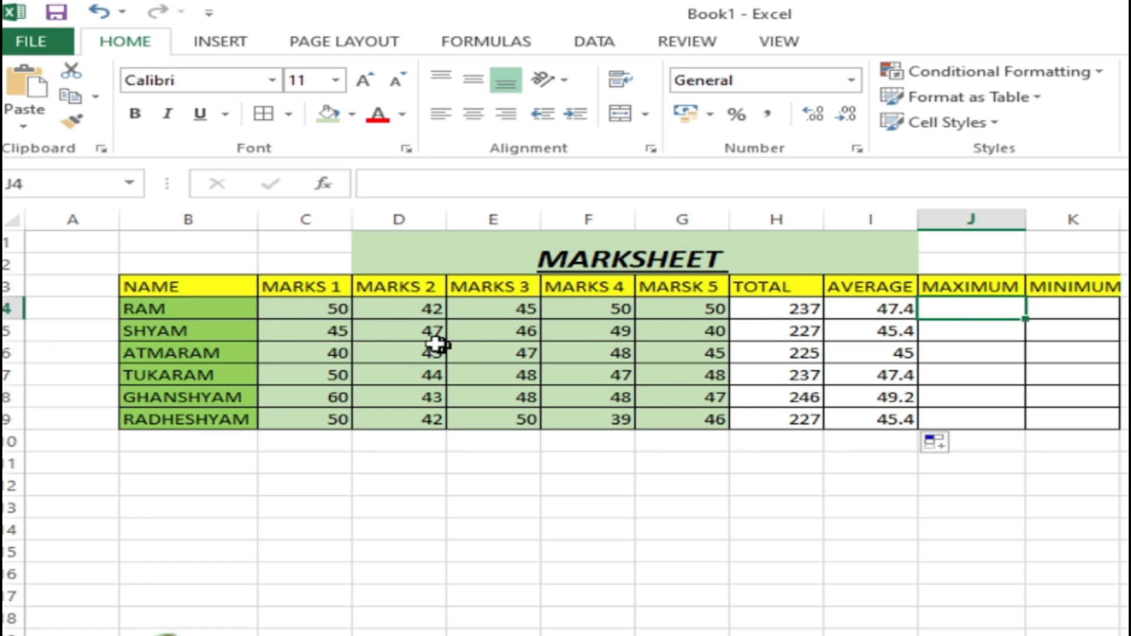
click(612, 309)
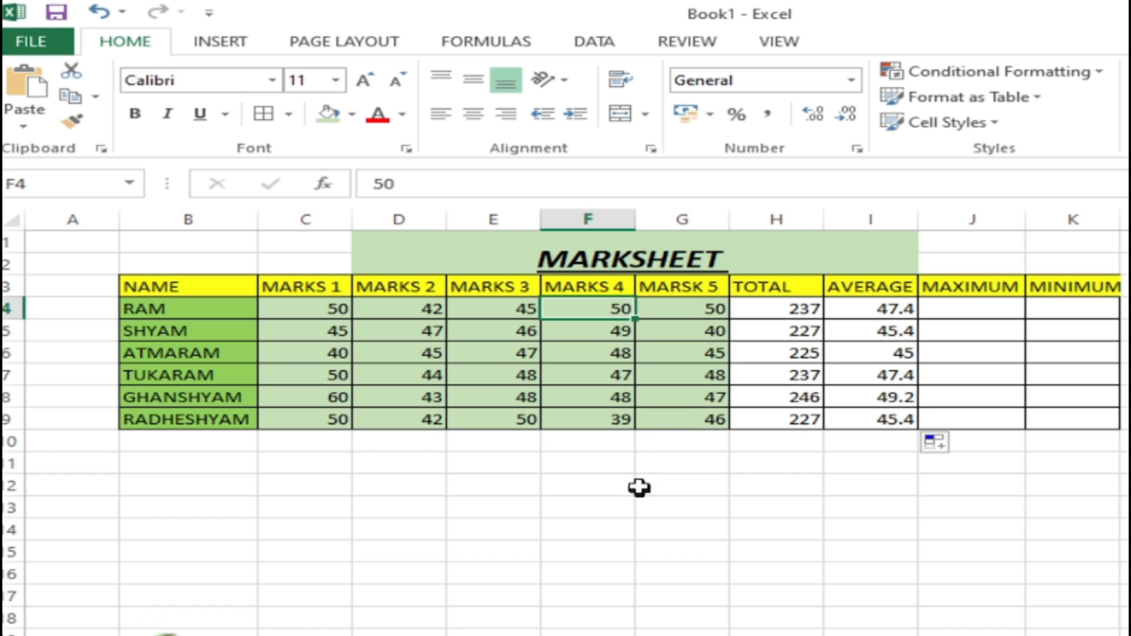
click(760, 311)
click(866, 311)
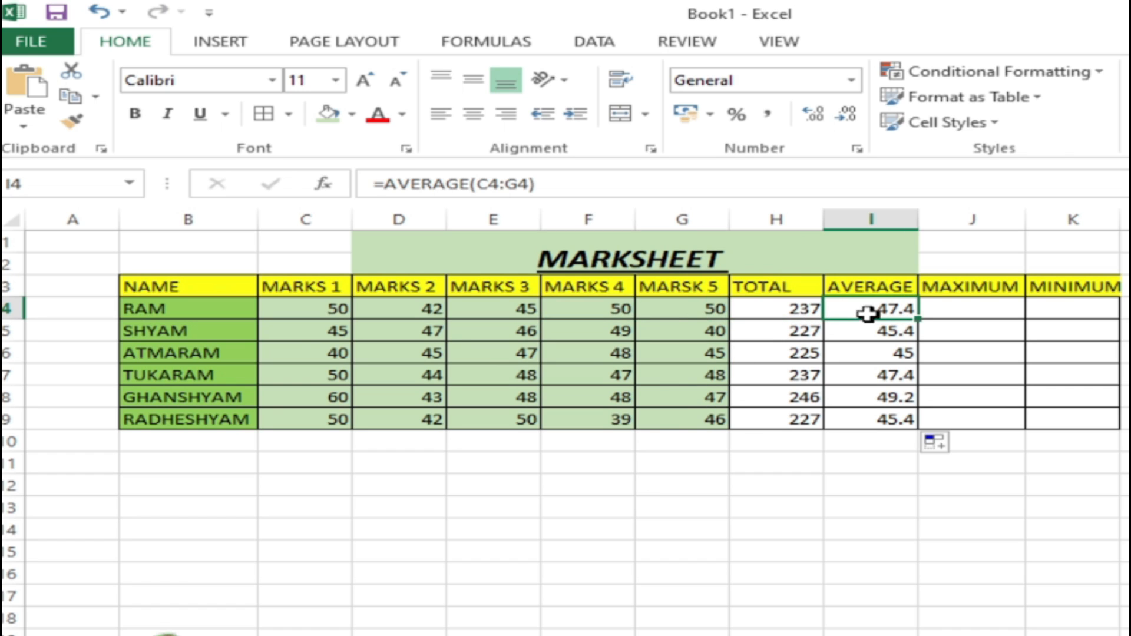
click(619, 315)
text(44)
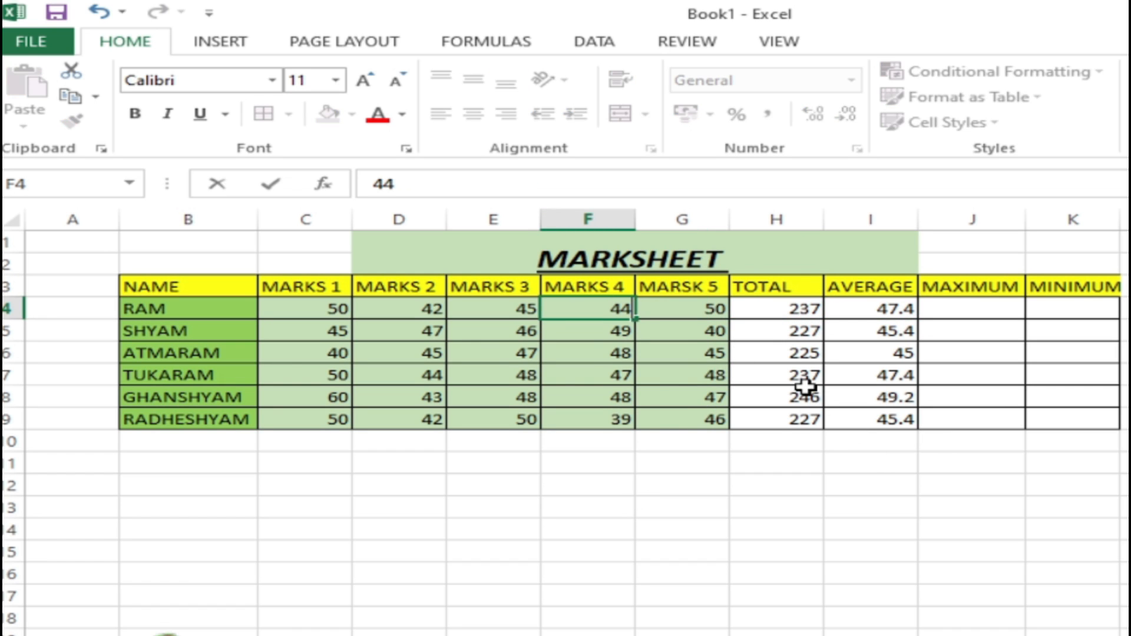
key(Return)
click(812, 313)
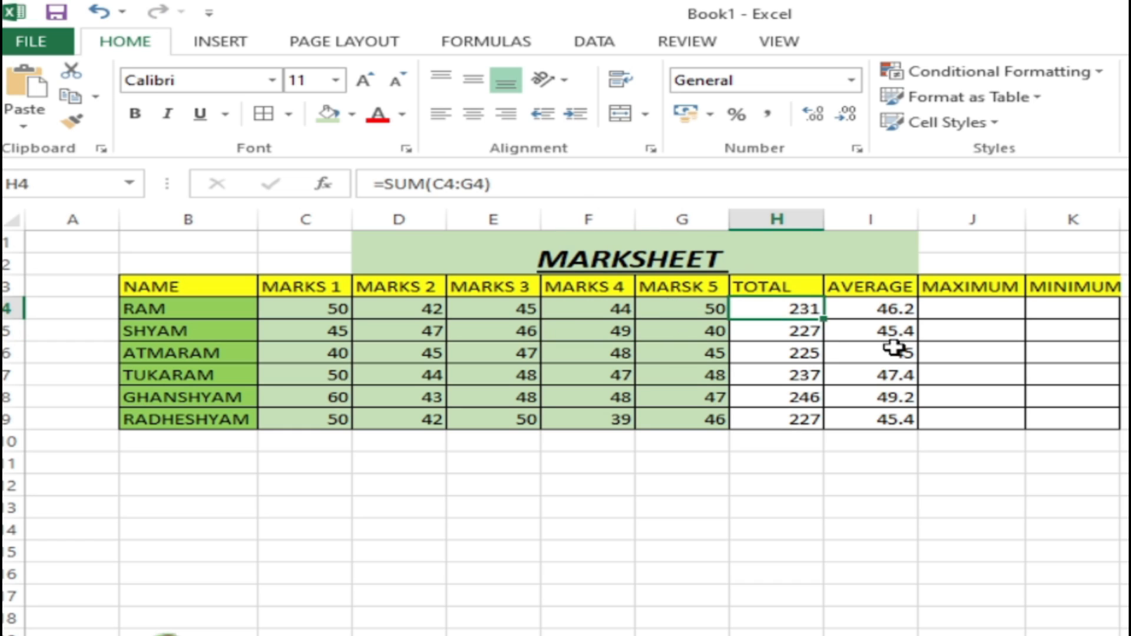
click(900, 314)
Step: Change the first student's fifth mark in G4 to 41 and check the total and average cells in that row
click(677, 310)
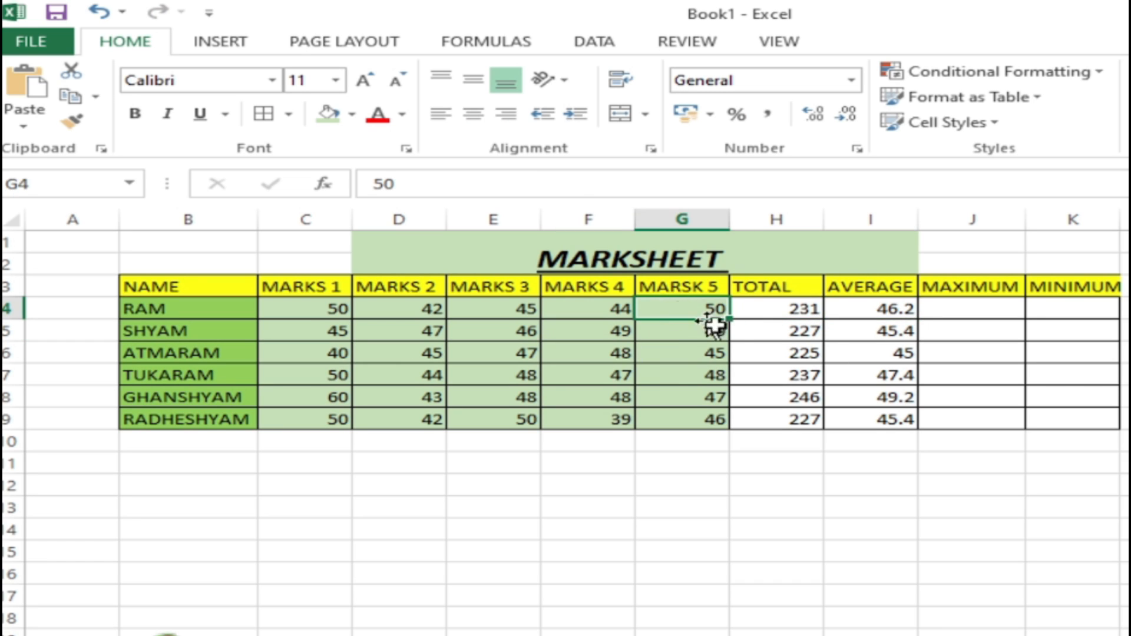
text(4)
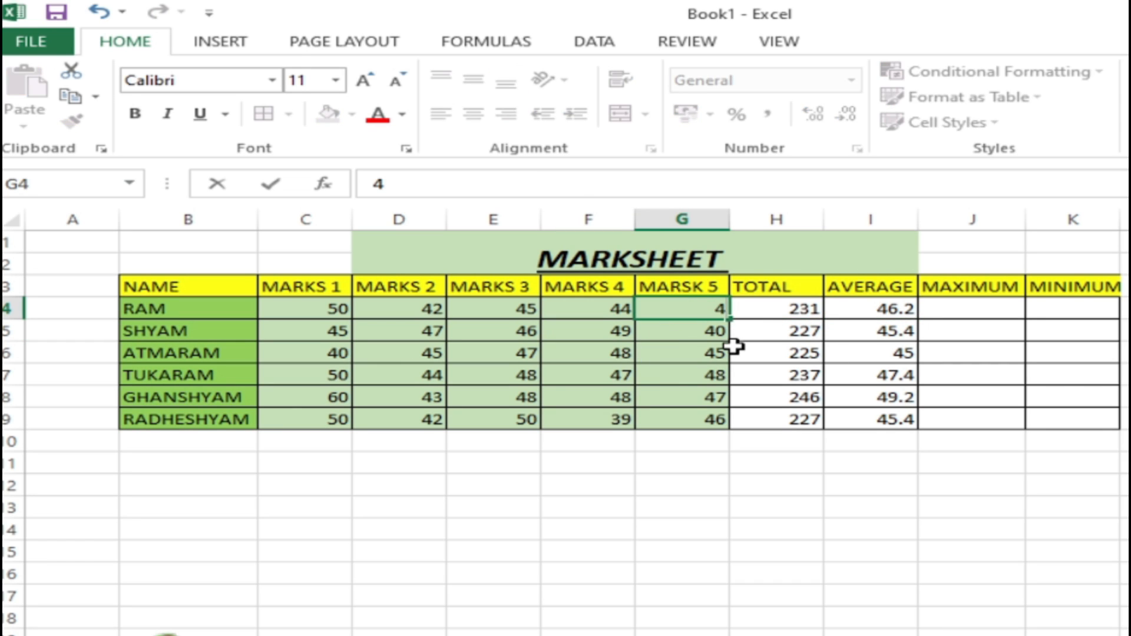
key(Return)
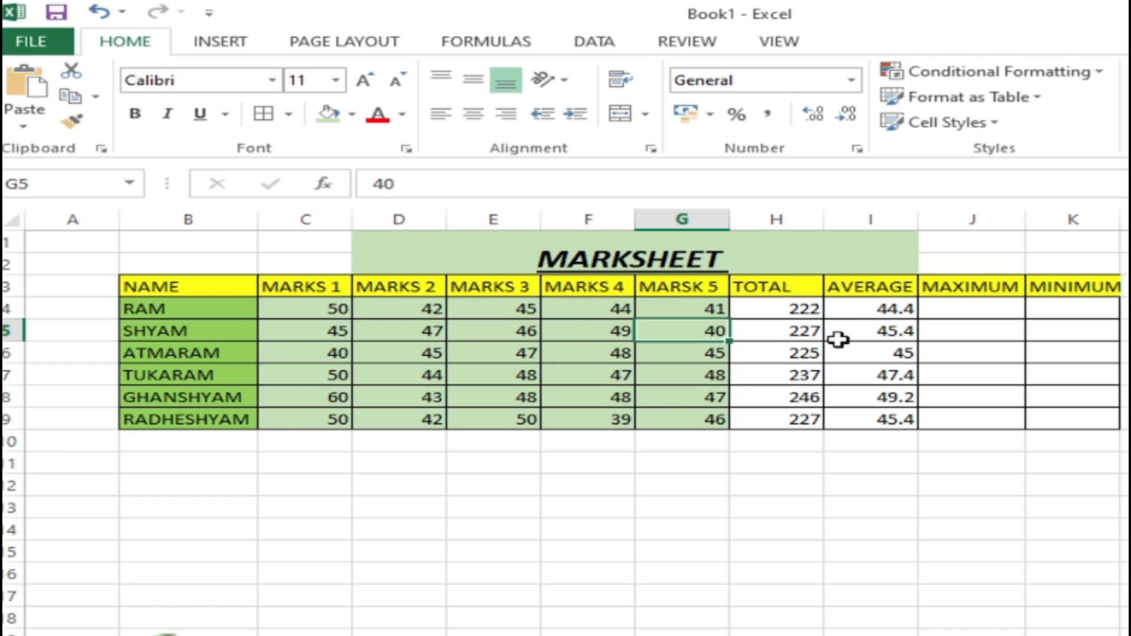
click(816, 312)
click(873, 310)
click(971, 481)
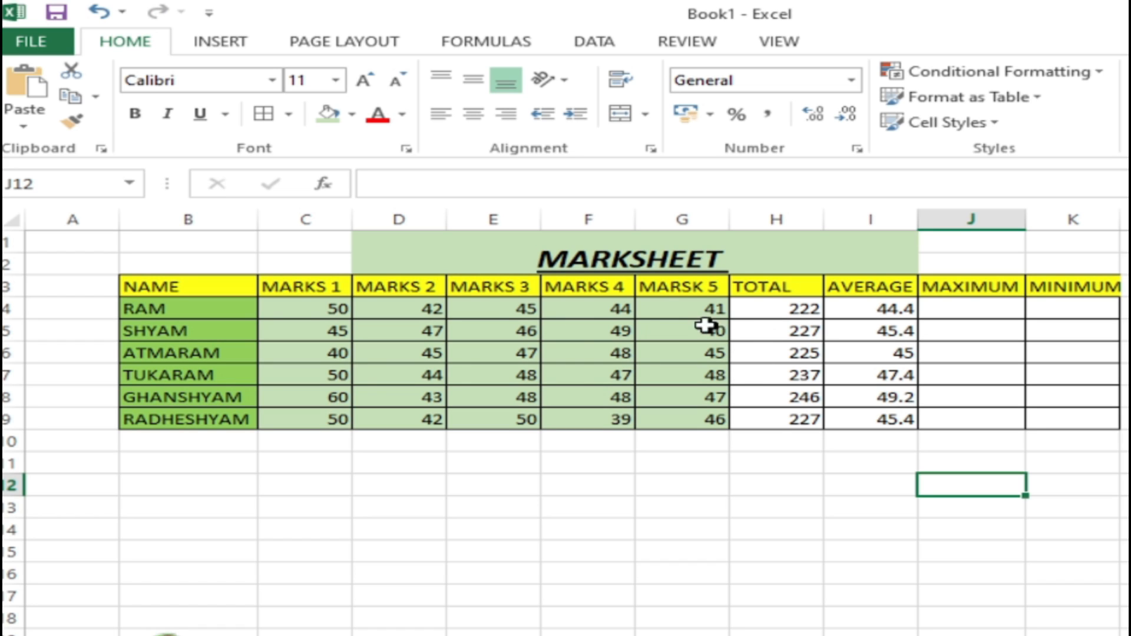
Step: Review the first student's total, average and marks in C4:G4, and select the Maximum cell J4
click(793, 310)
click(866, 312)
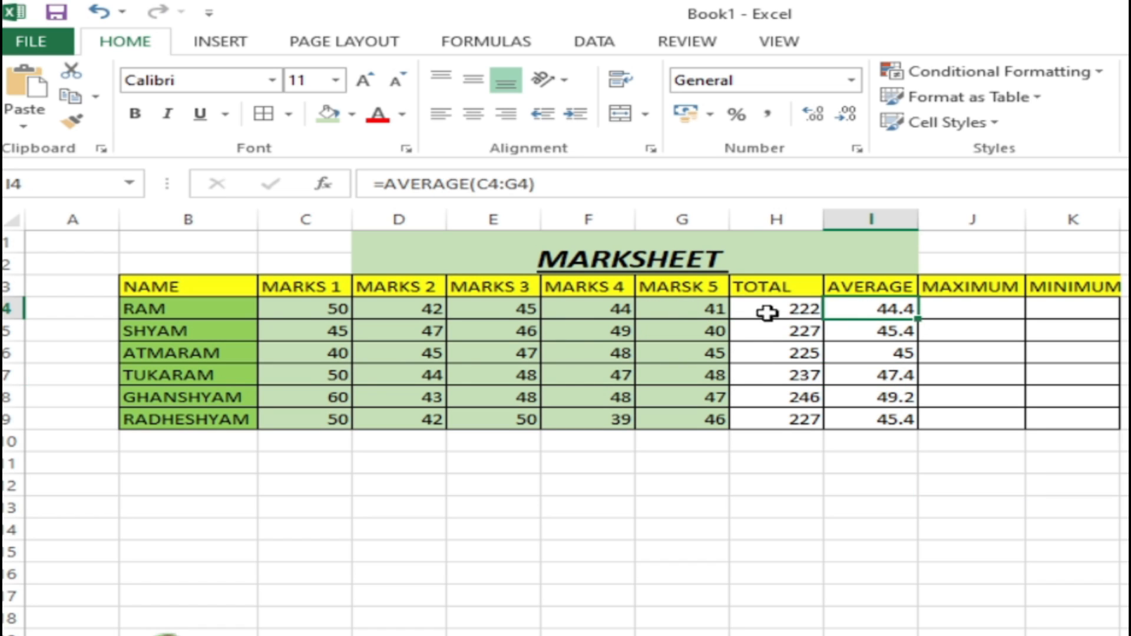
click(694, 308)
click(619, 315)
click(512, 313)
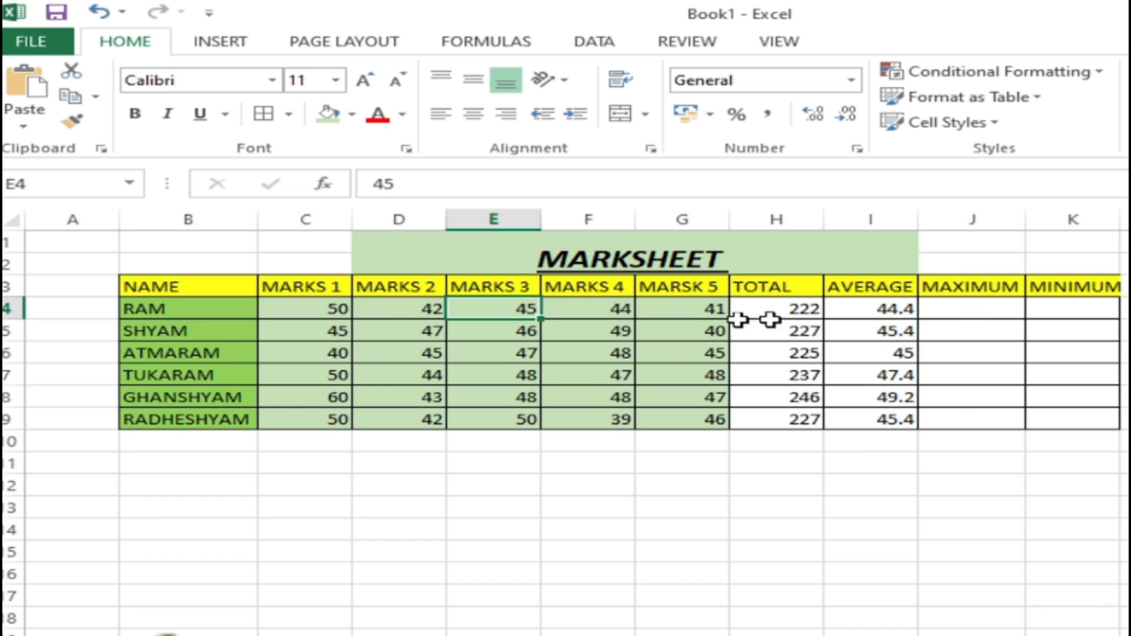
drag(308, 307, 651, 313)
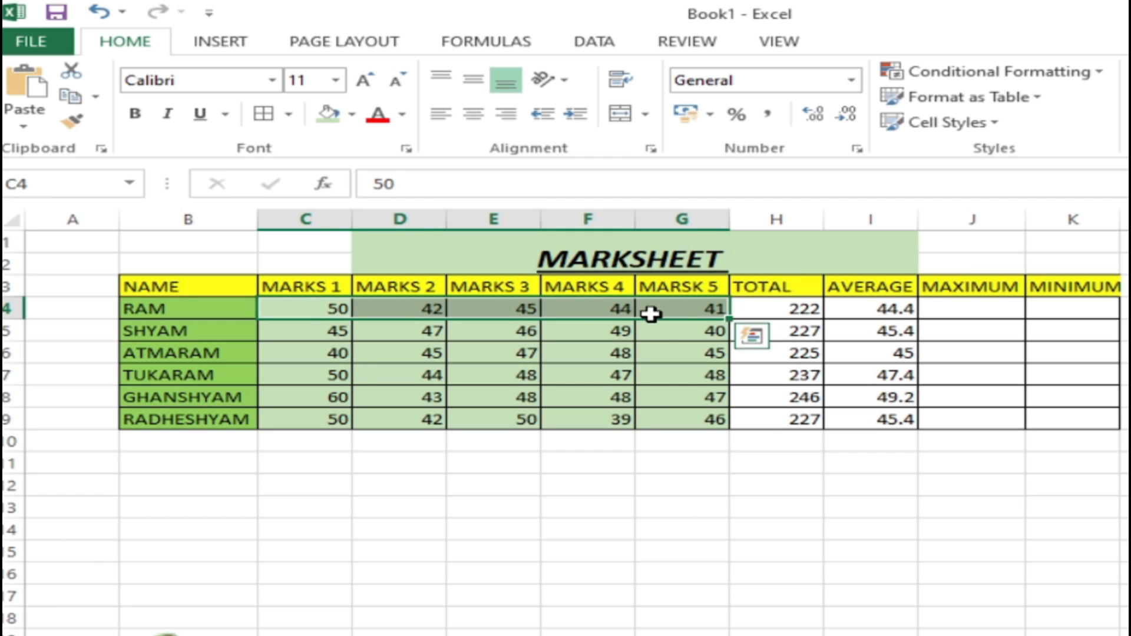
click(961, 308)
drag(288, 320, 652, 304)
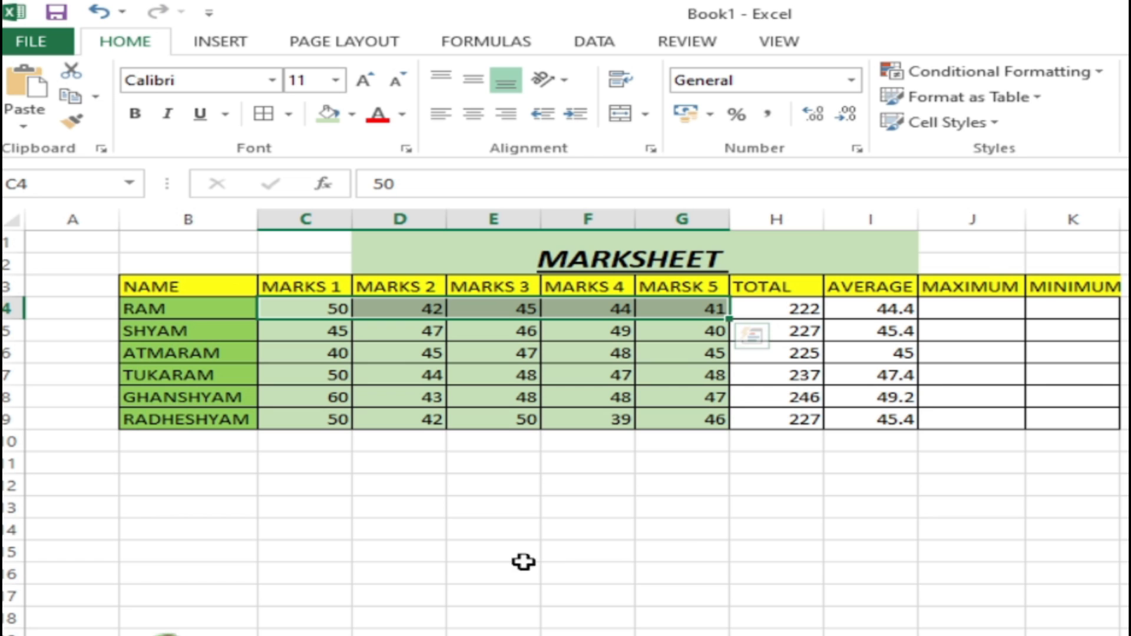
click(993, 304)
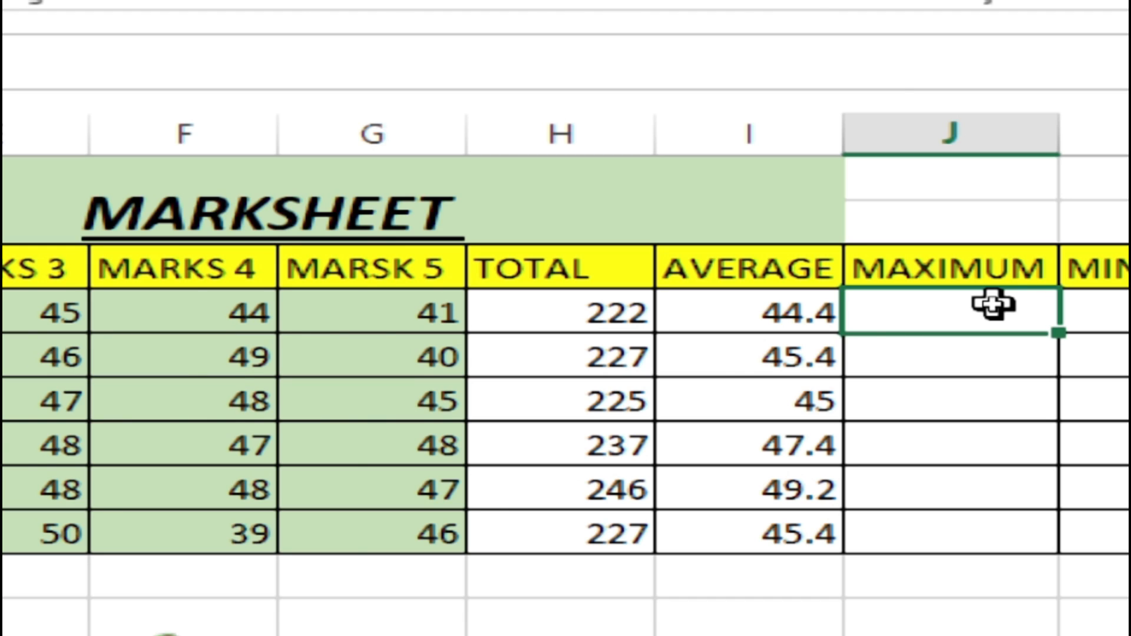
Step: Enter =MAX(C4:G4) in J4 for the first student's maximum and check it against the marks in that row
text(=)
text(max)
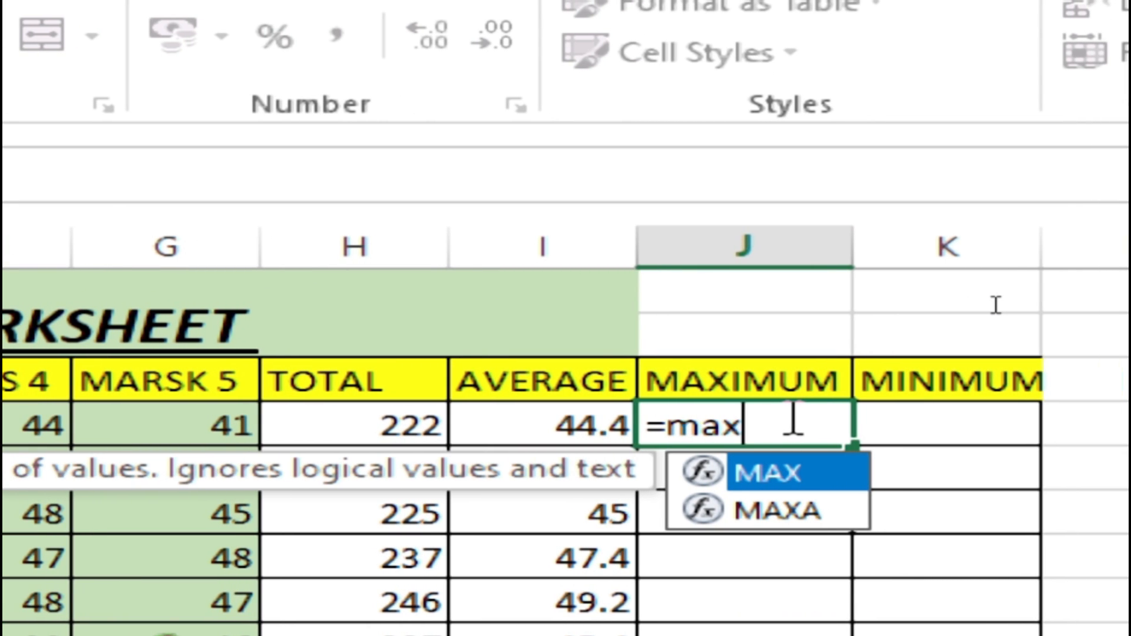
text(()
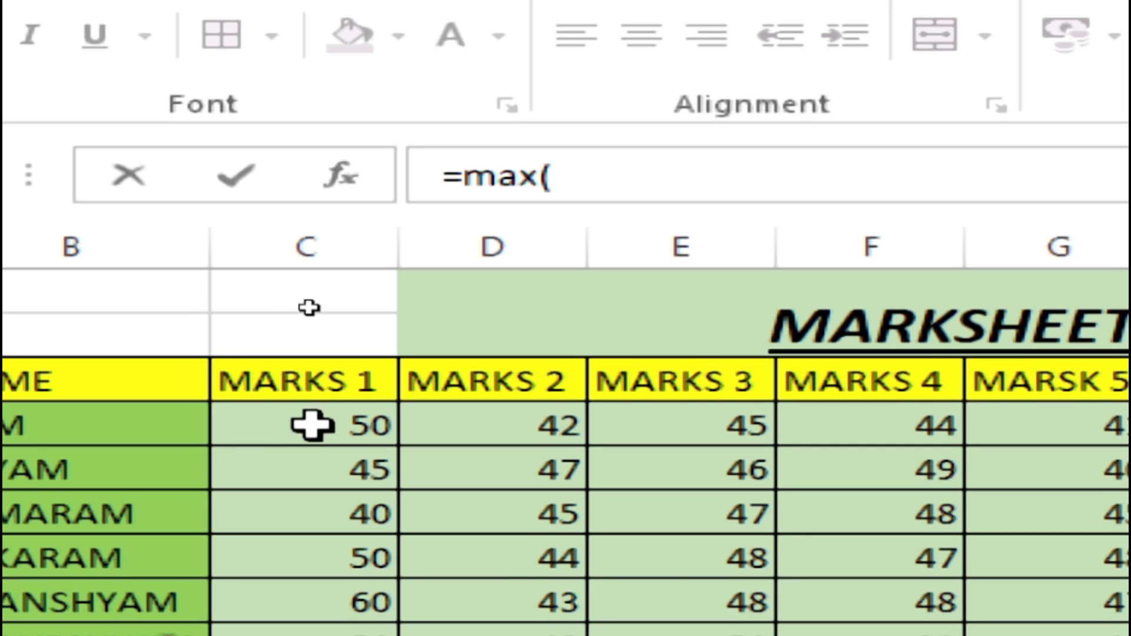
drag(306, 432, 1090, 416)
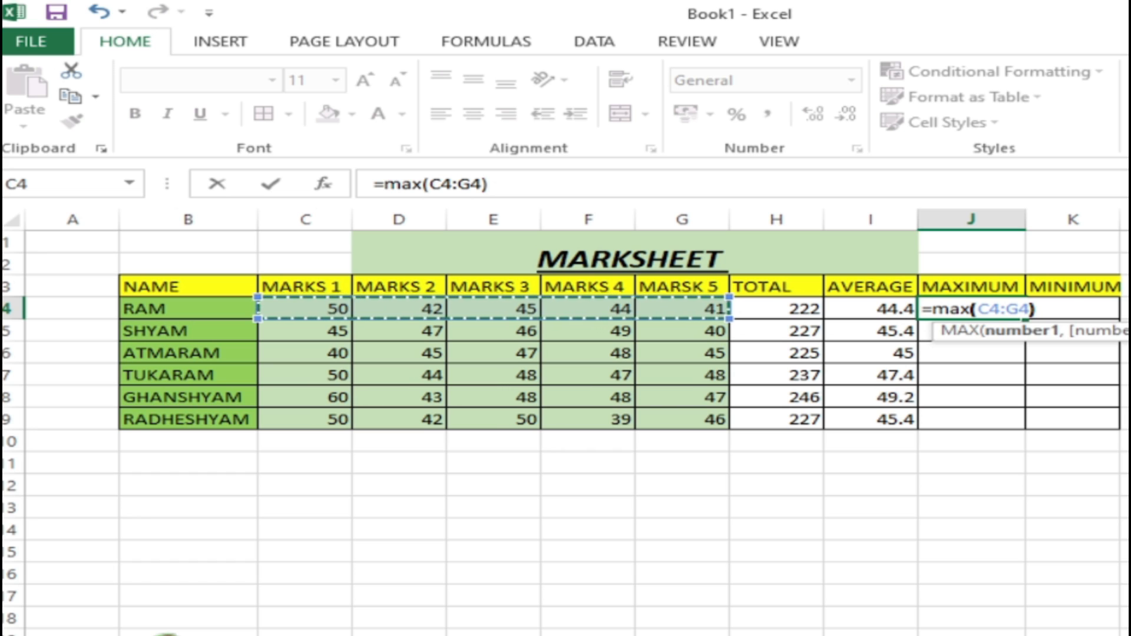
text())
key(Return)
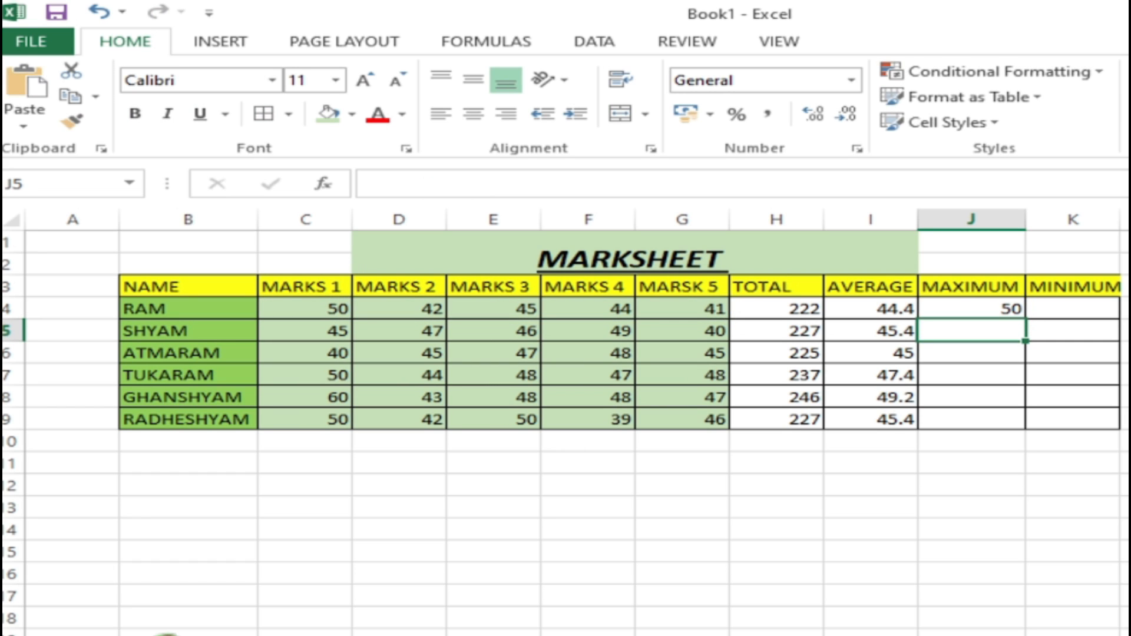
click(941, 308)
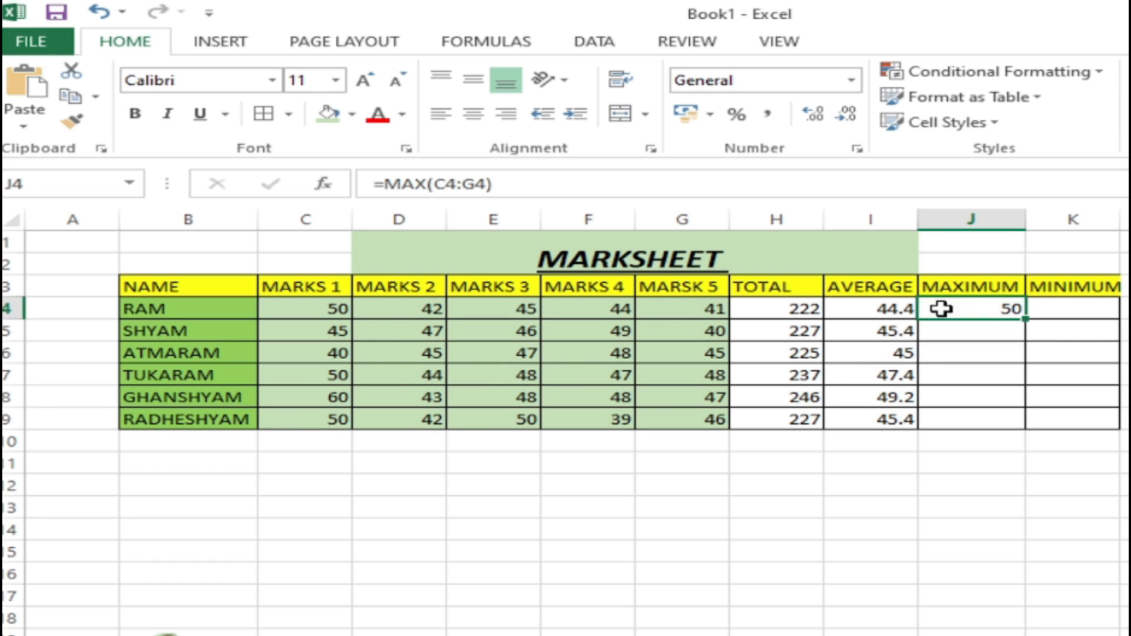
click(329, 305)
drag(335, 311, 645, 312)
click(771, 530)
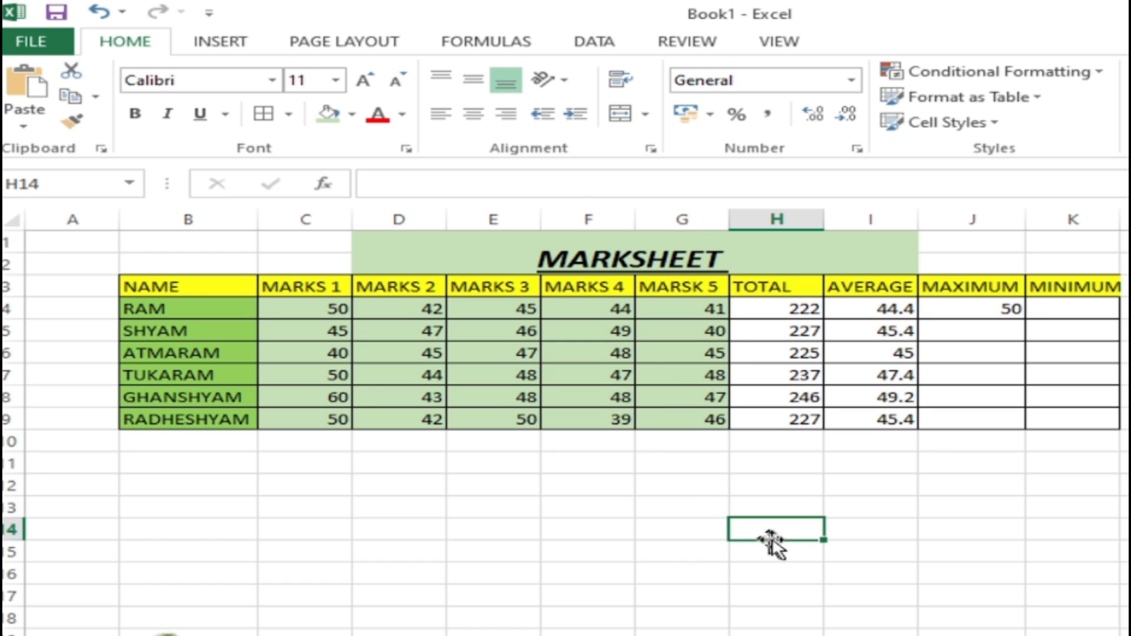
Step: Enter =MAX(C5:G5) in J5 to calculate the second student's maximum mark
click(1005, 310)
click(1010, 333)
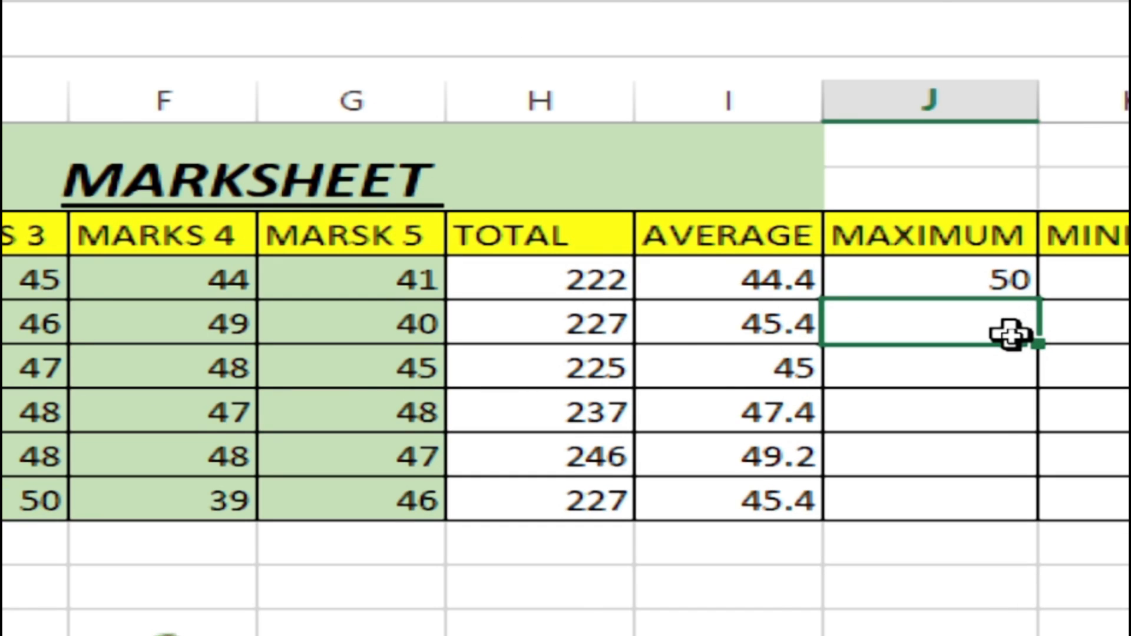
text(=max)
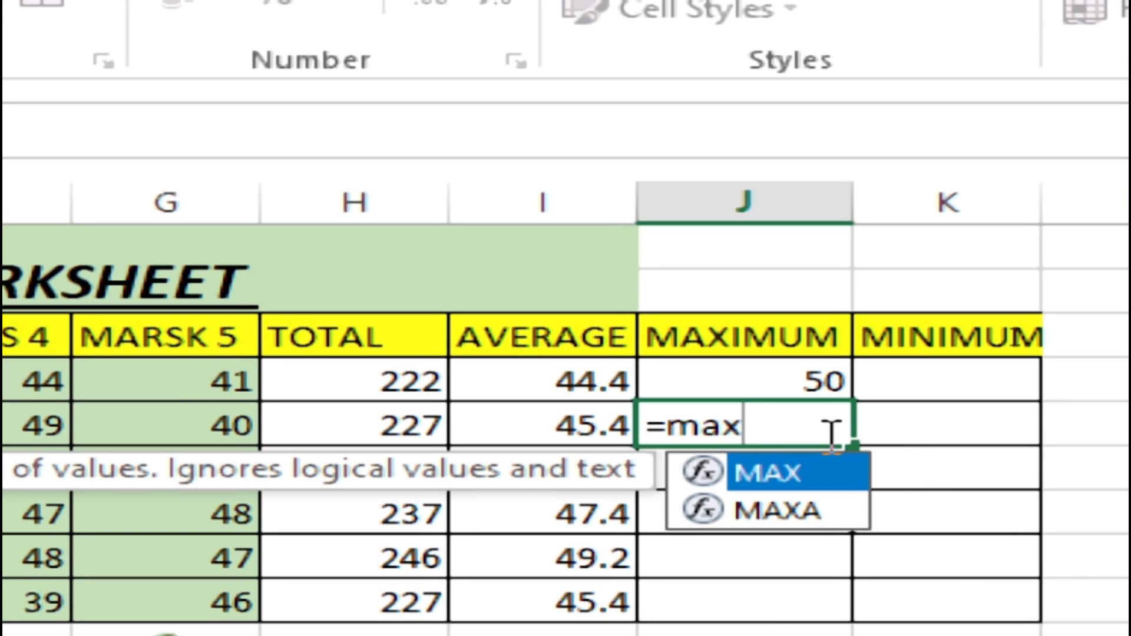
text(()
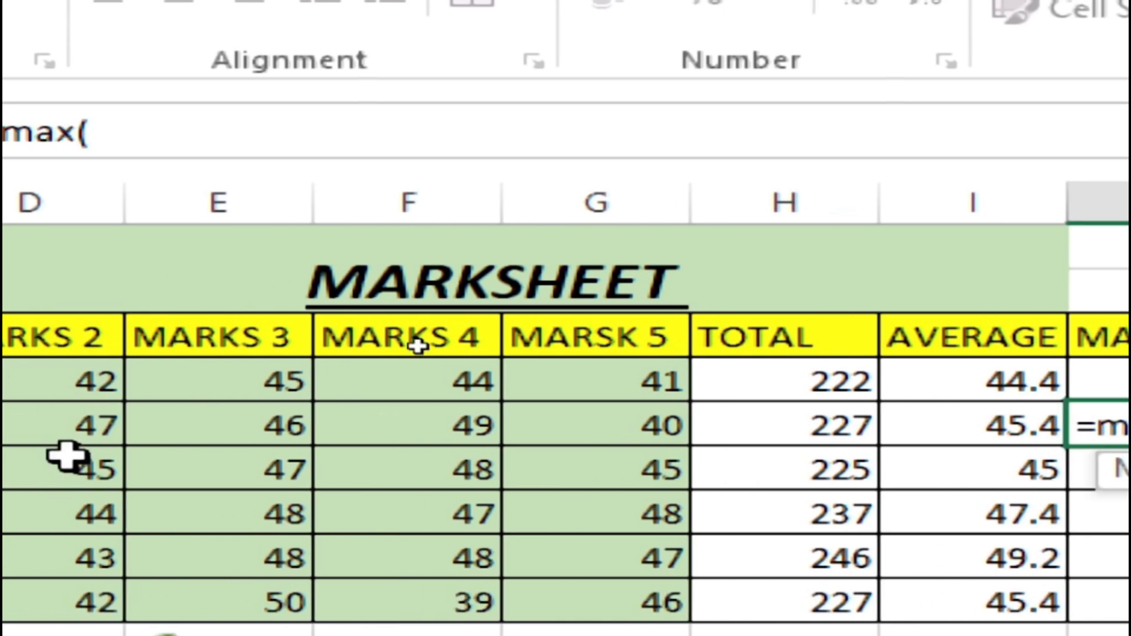
drag(117, 429, 867, 442)
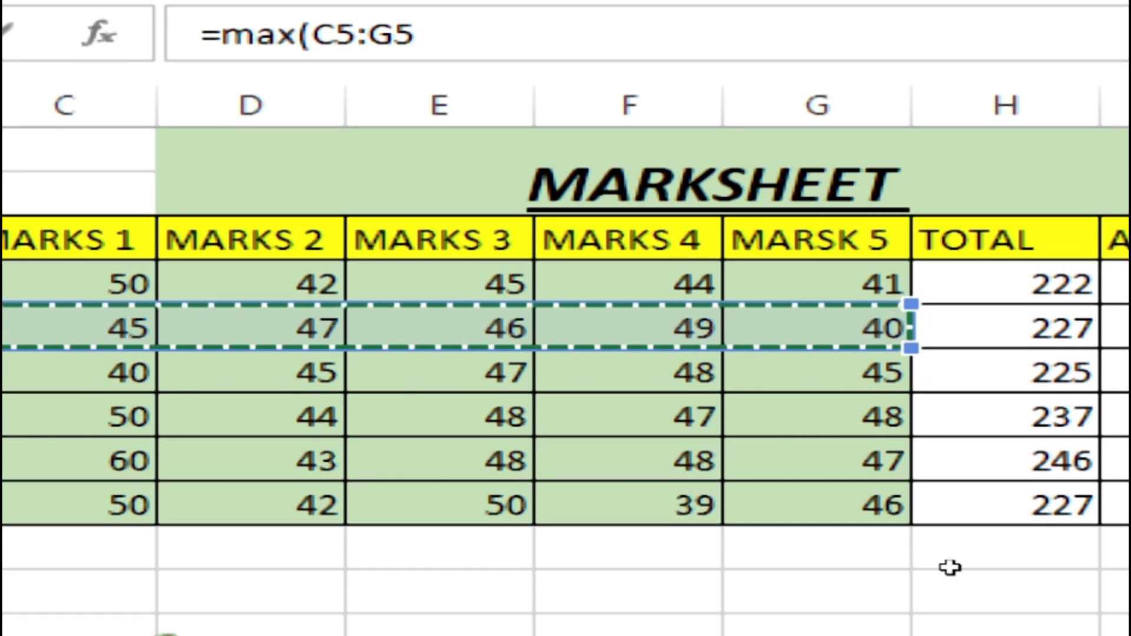
text())
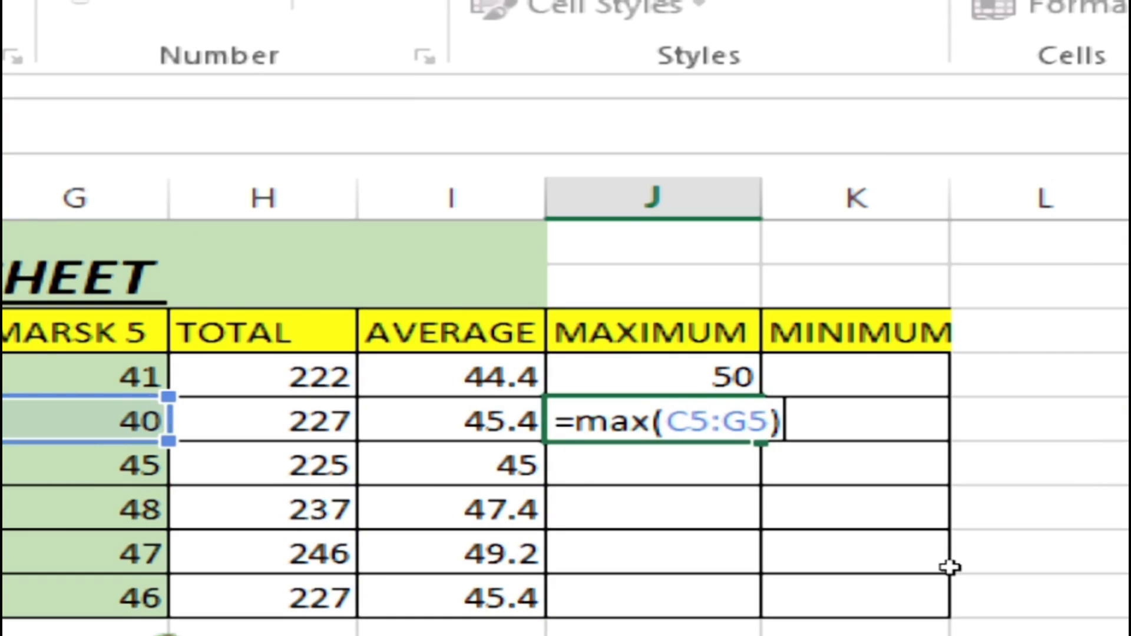
key(Return)
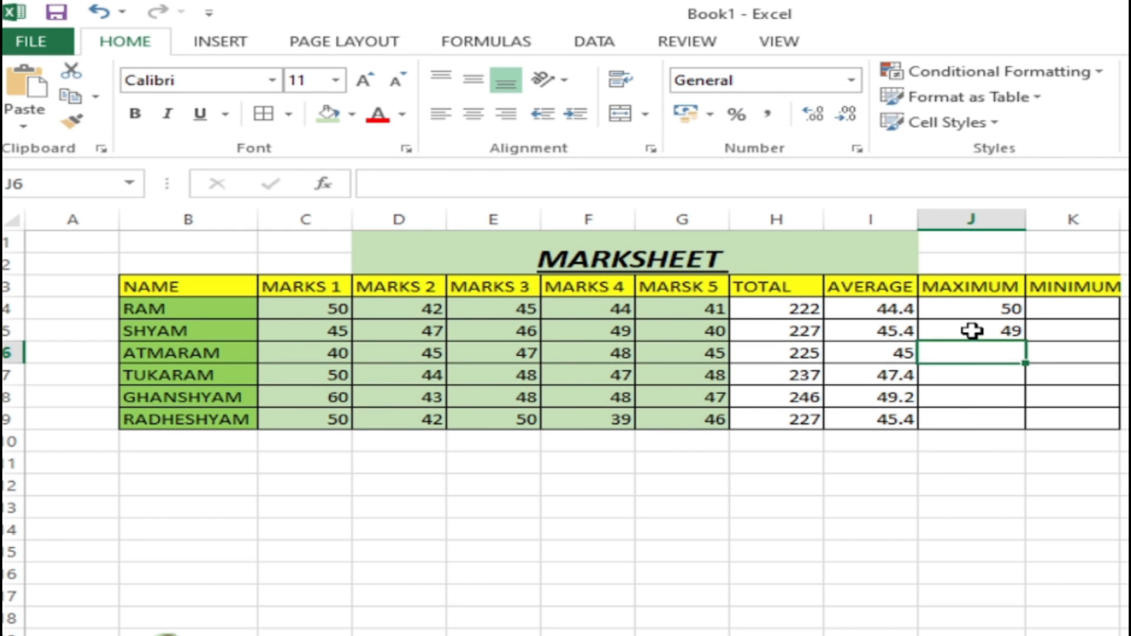
Step: Check the second student's maximum against the marks in row 5, and fill the formula from J5 down through J9
click(972, 331)
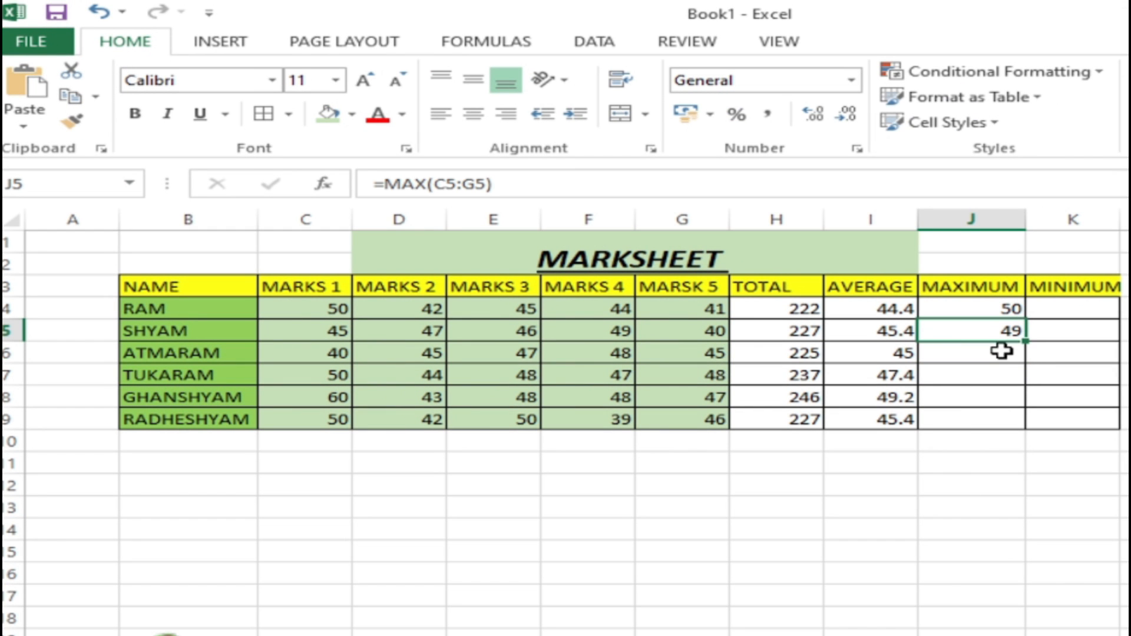
drag(333, 336, 652, 336)
click(616, 335)
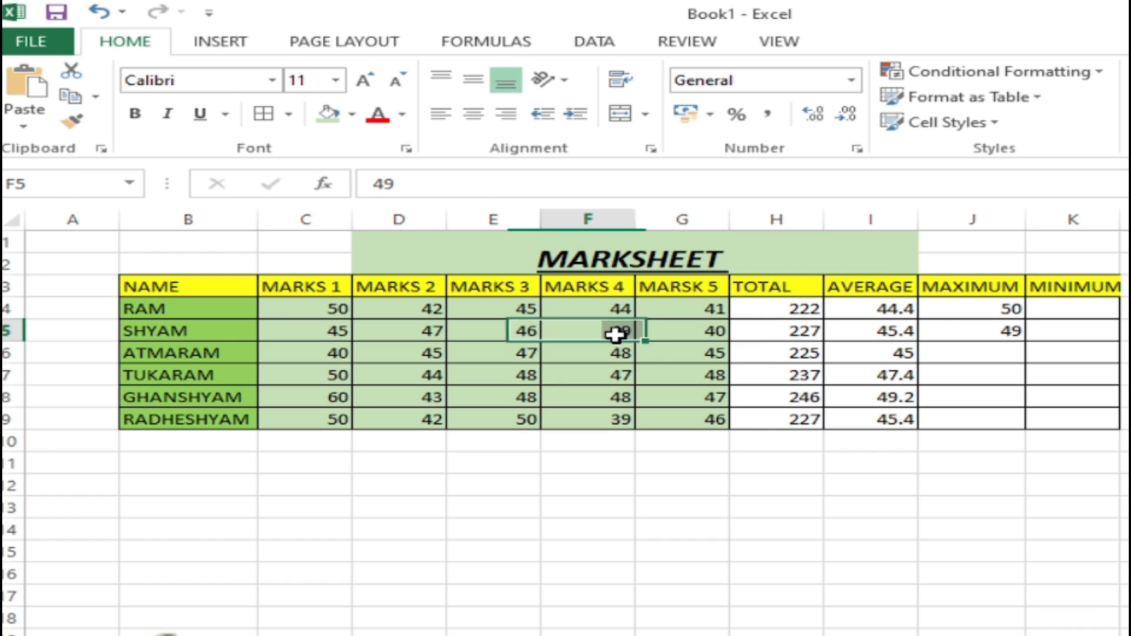
click(961, 330)
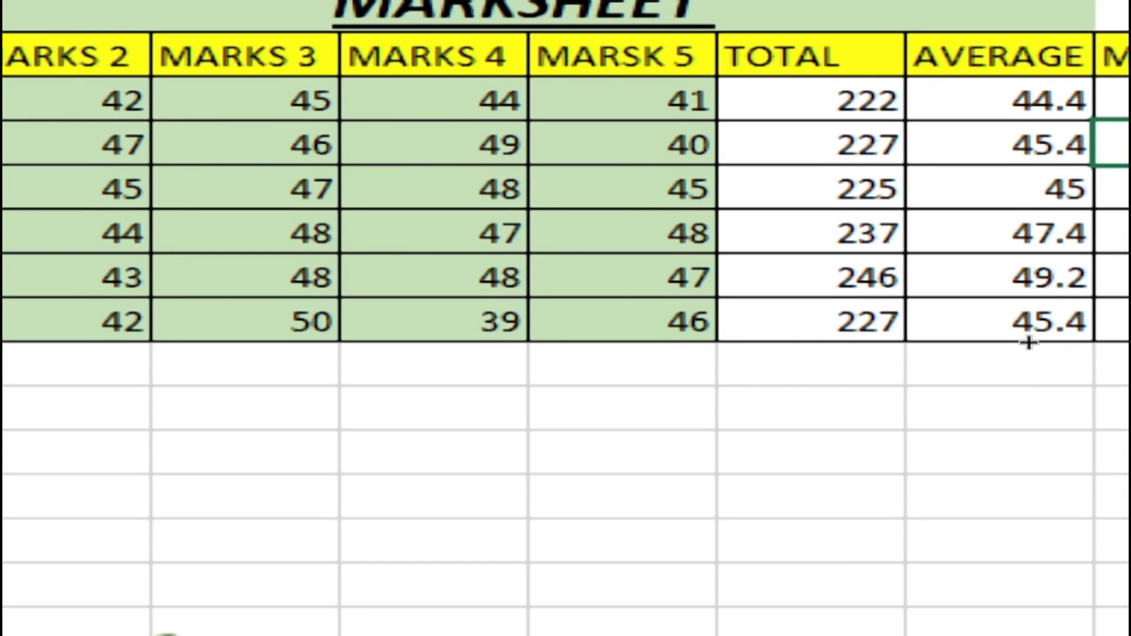
drag(1028, 343, 1036, 442)
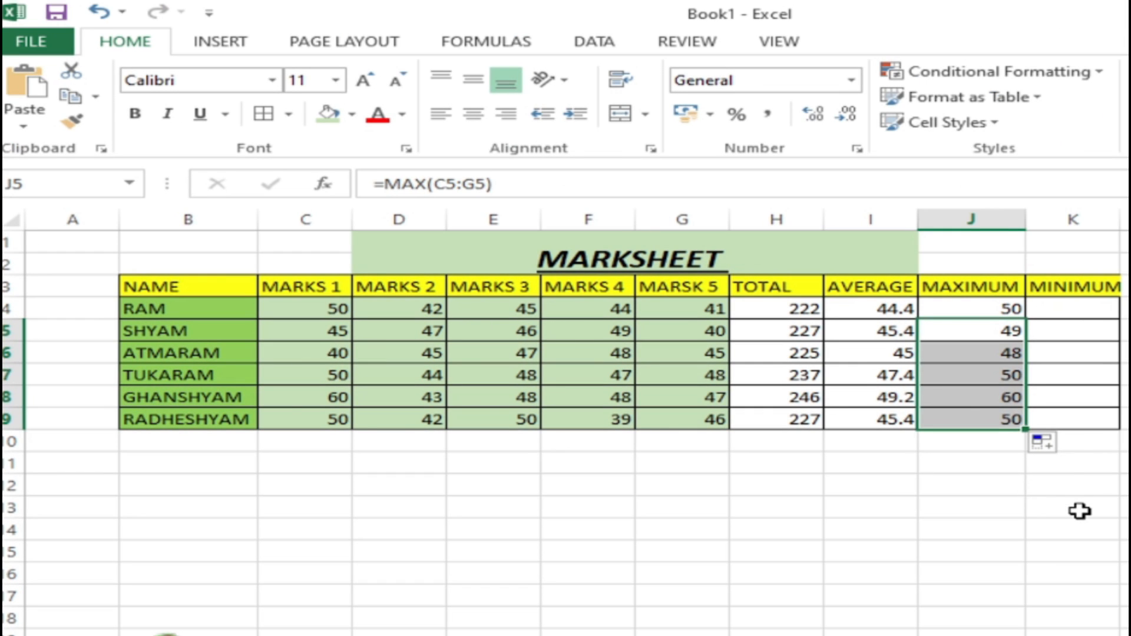
click(1080, 510)
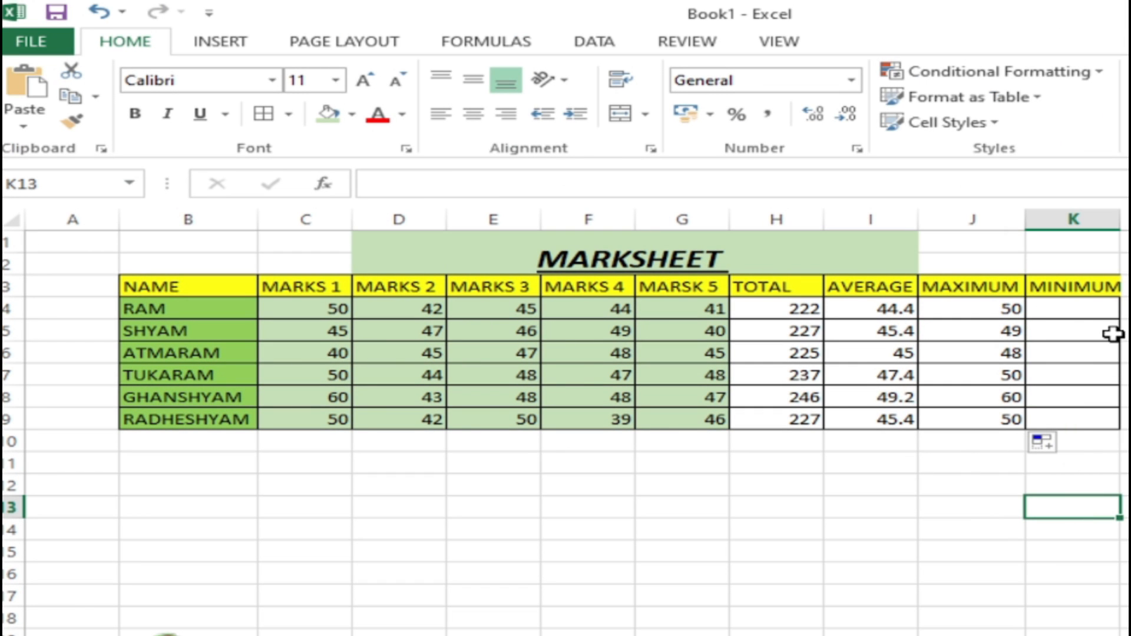
Step: Enter =MIN(C4:G4) in K4 to calculate the first student's minimum mark
click(1099, 309)
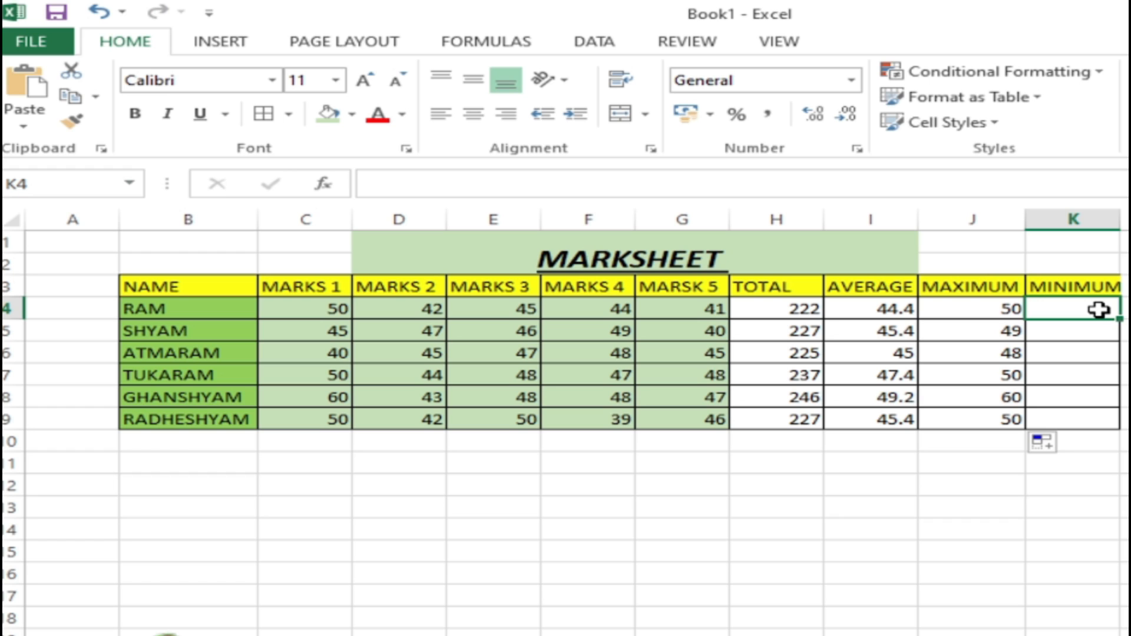
text(=min)
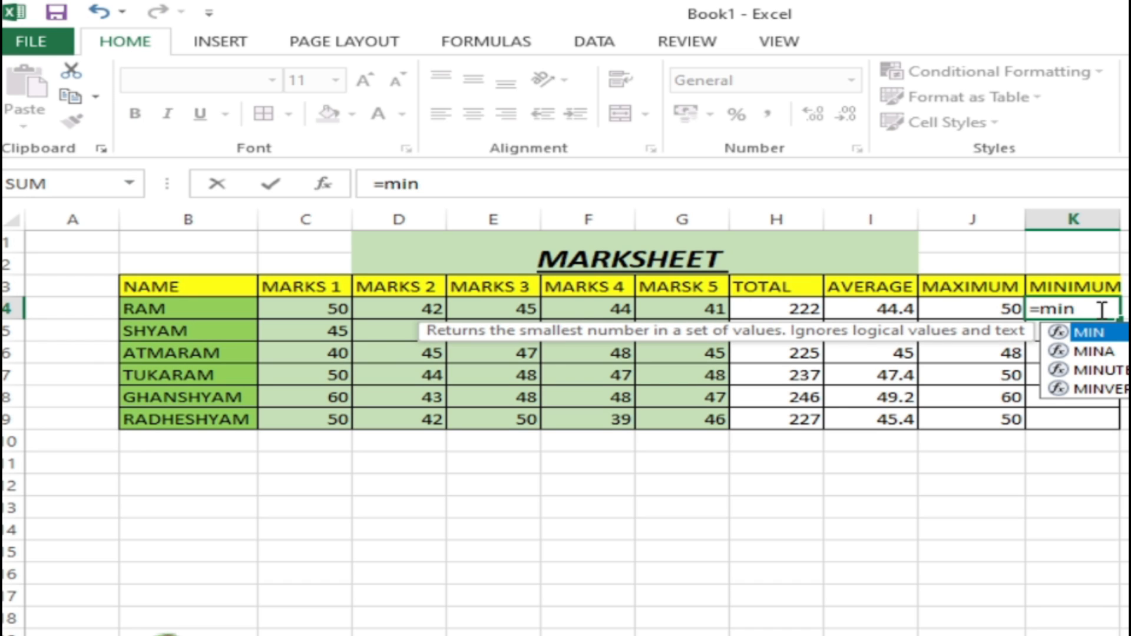
text(()
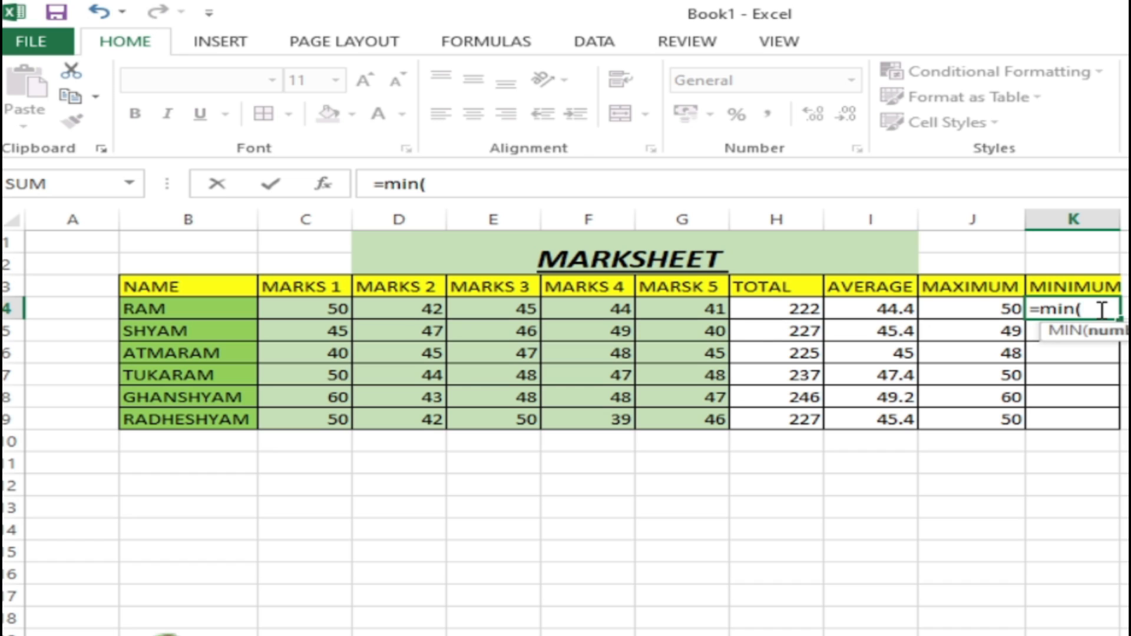
drag(333, 309, 662, 312)
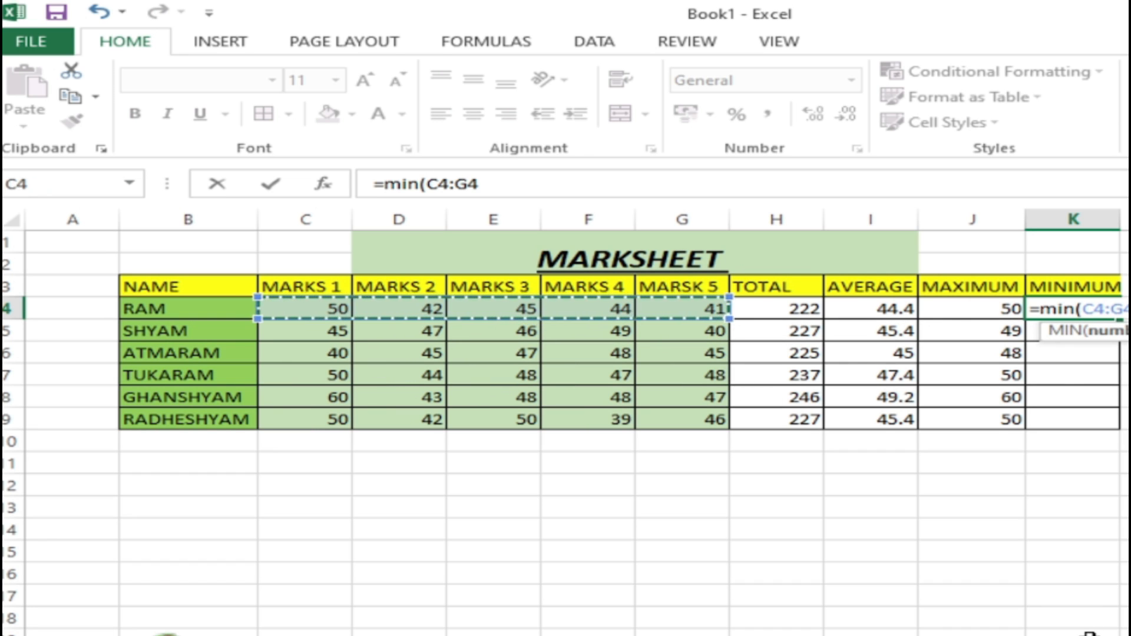
key(Return)
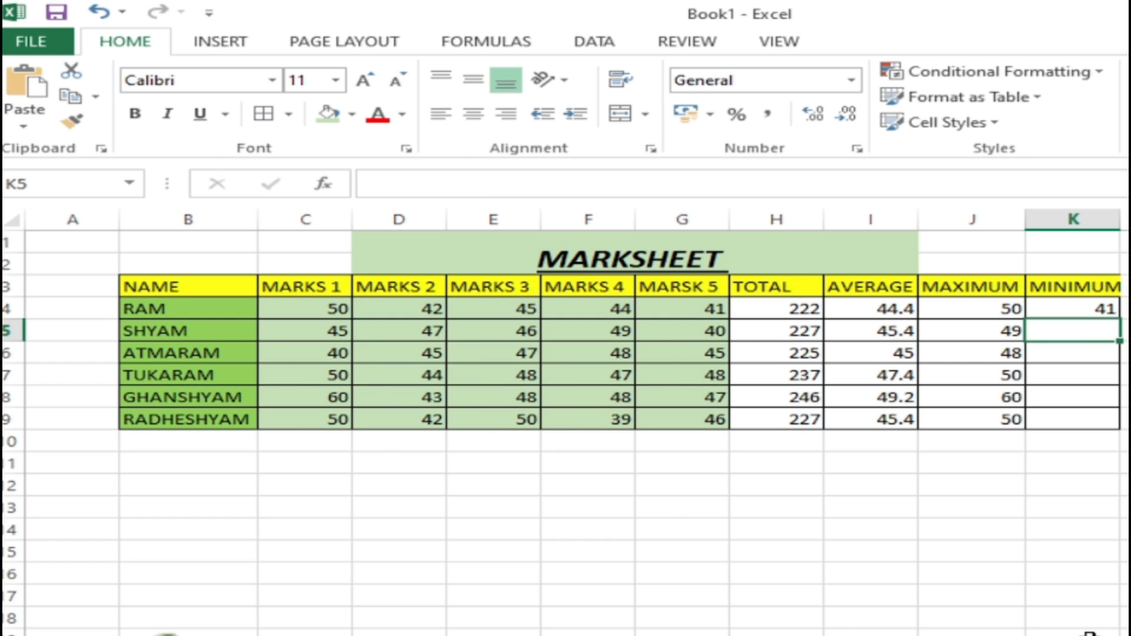
Step: Check the first student's minimum against the mark in G4, and fill the formula from K4 down through K9
click(1103, 312)
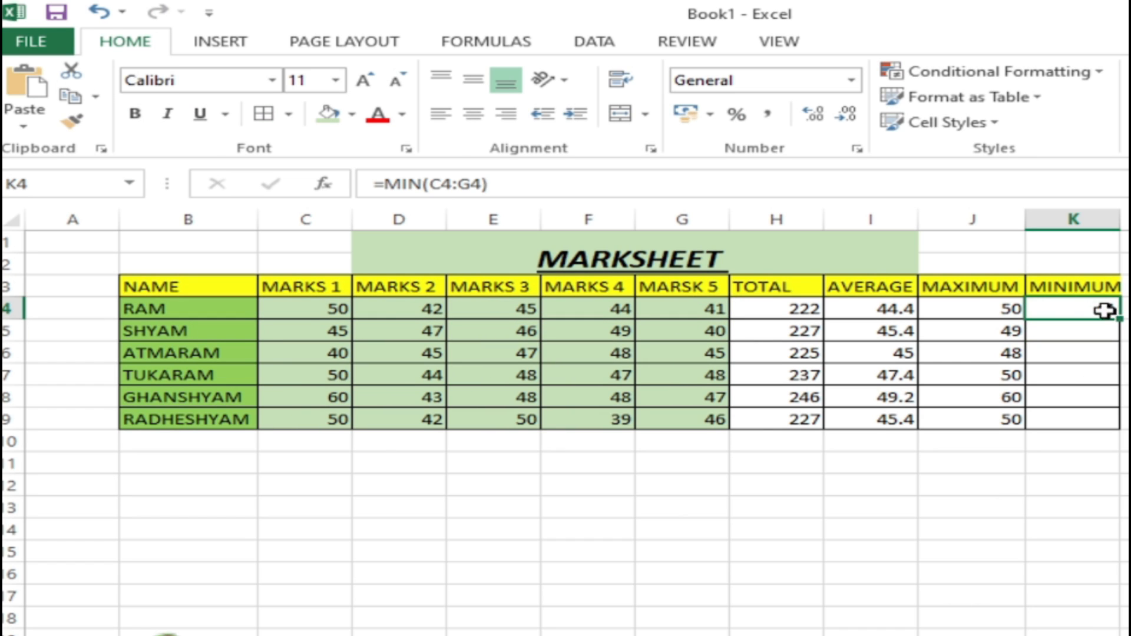
click(718, 306)
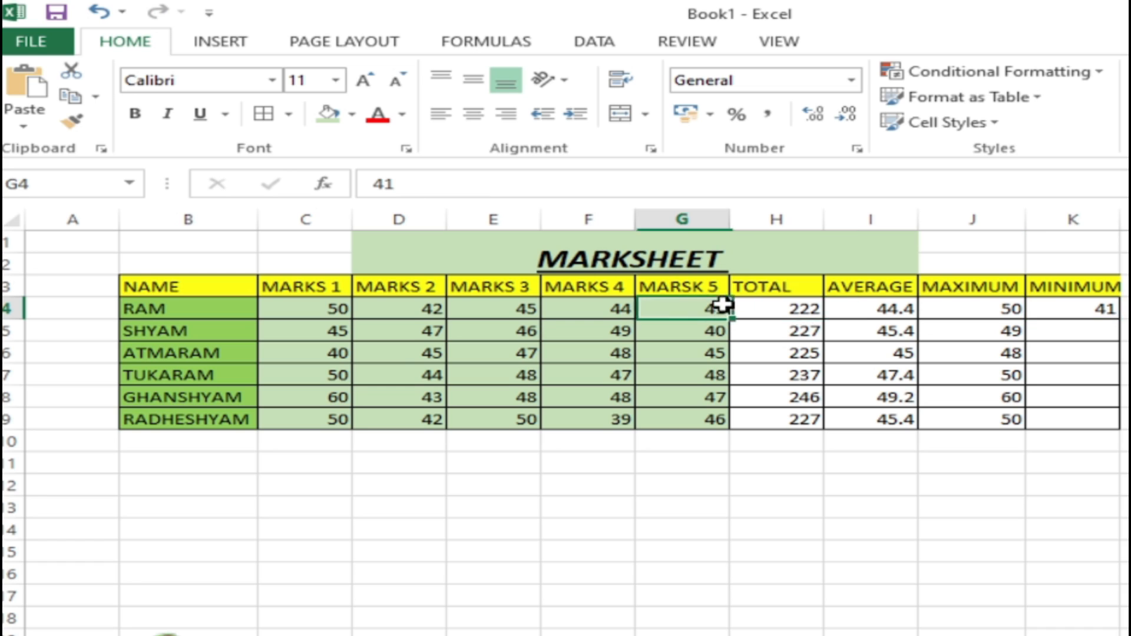
click(1069, 307)
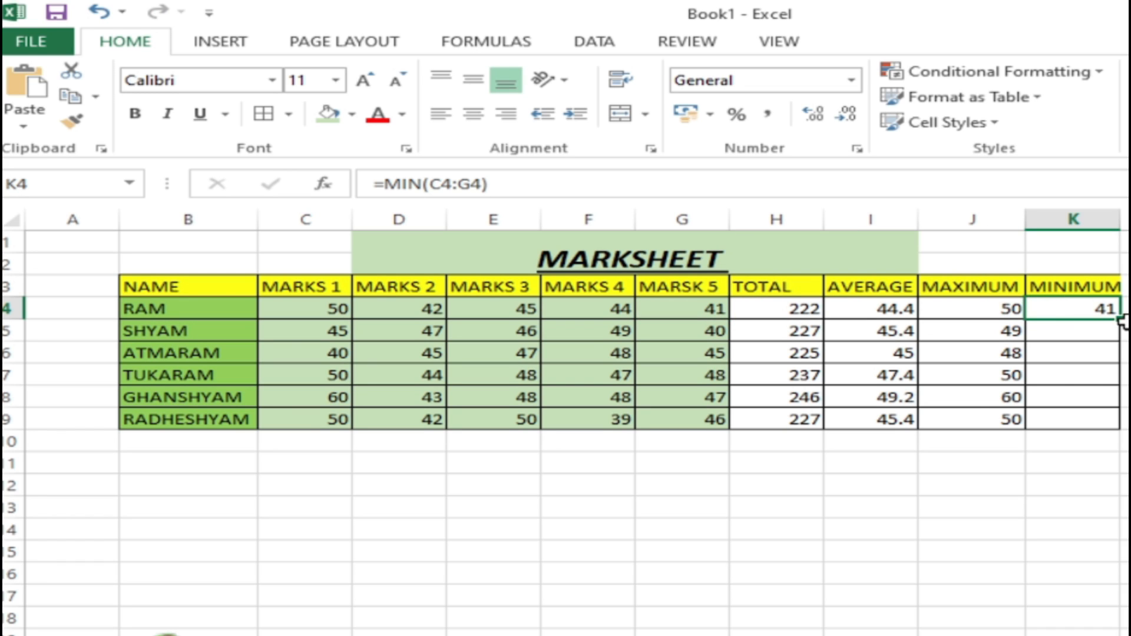
drag(1121, 328, 1122, 430)
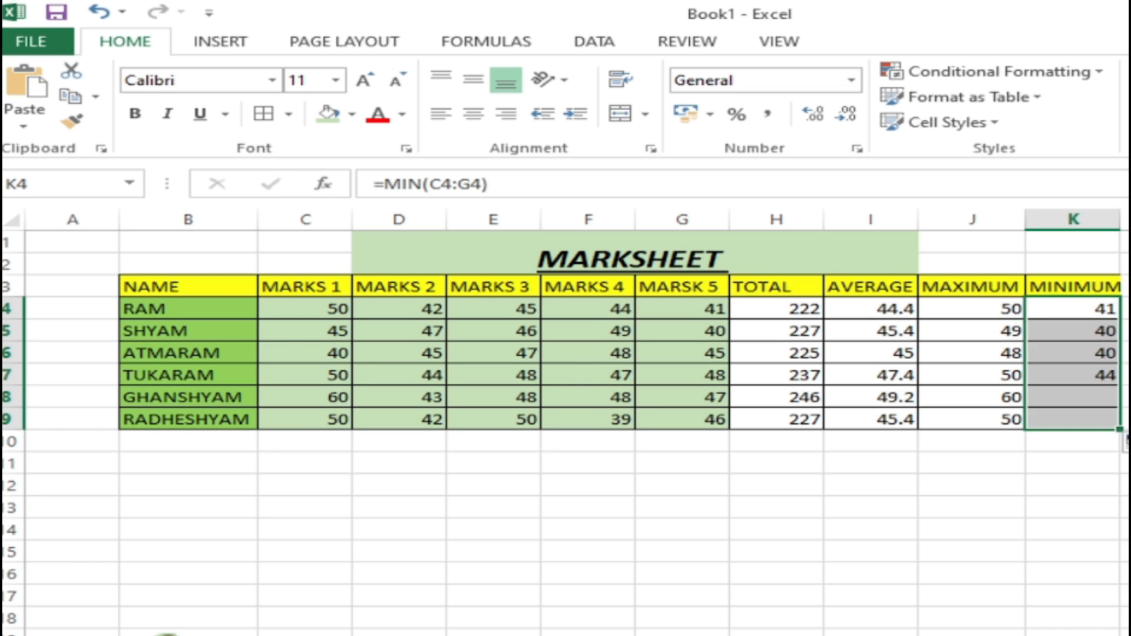
click(1001, 511)
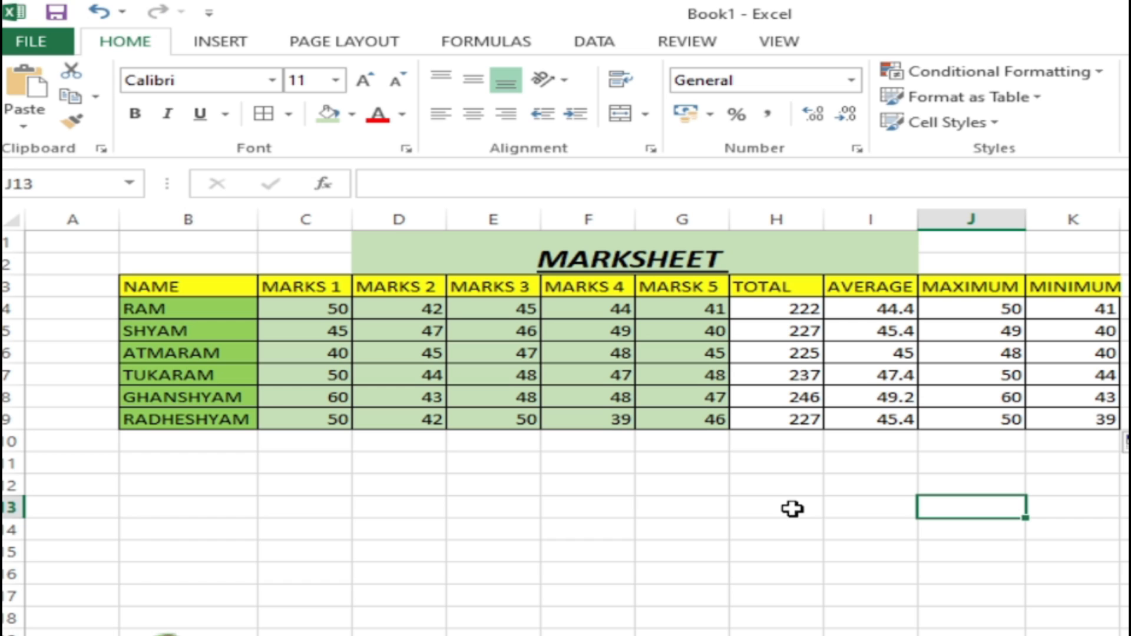
Step: Review the first student's total, average, maximum and minimum formulas in H4:K4
click(798, 308)
click(864, 303)
click(1004, 309)
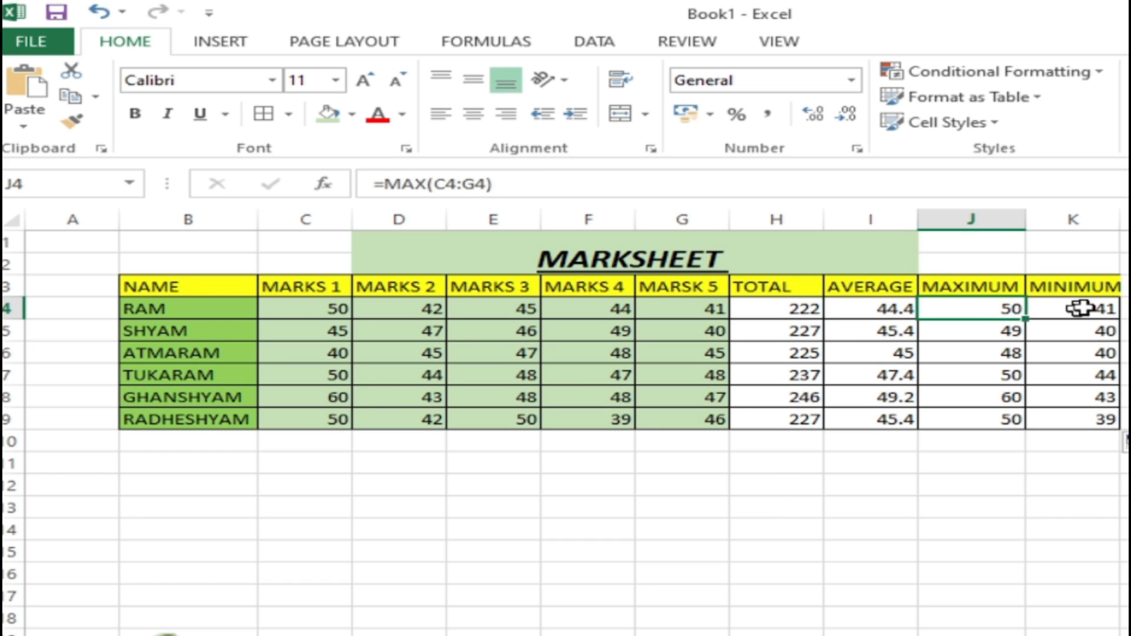
click(1086, 309)
click(789, 311)
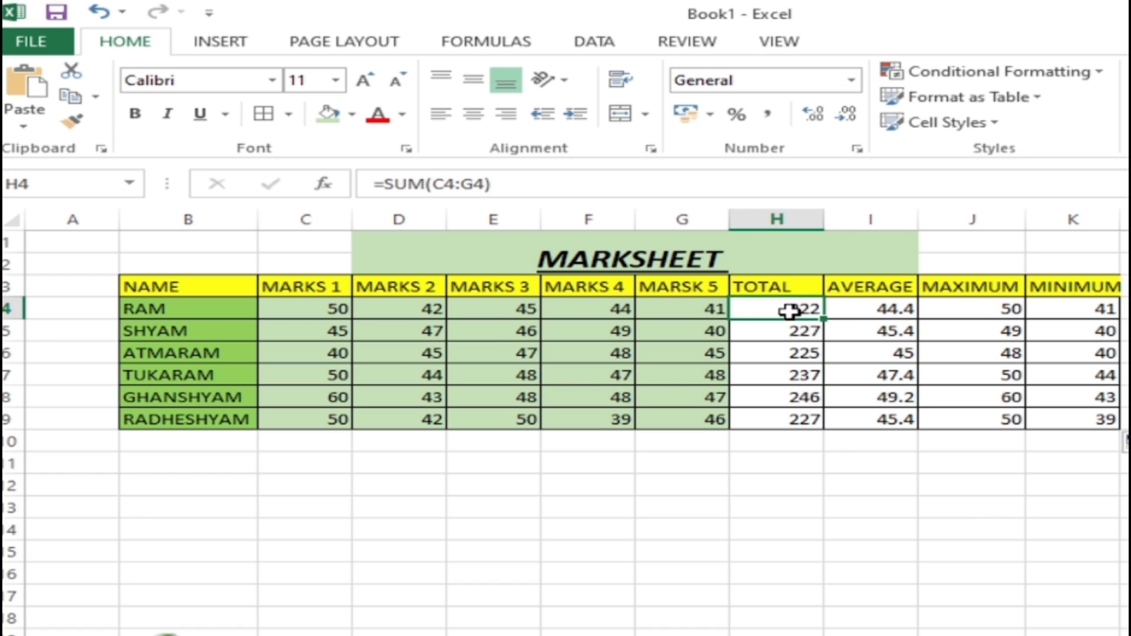
click(889, 306)
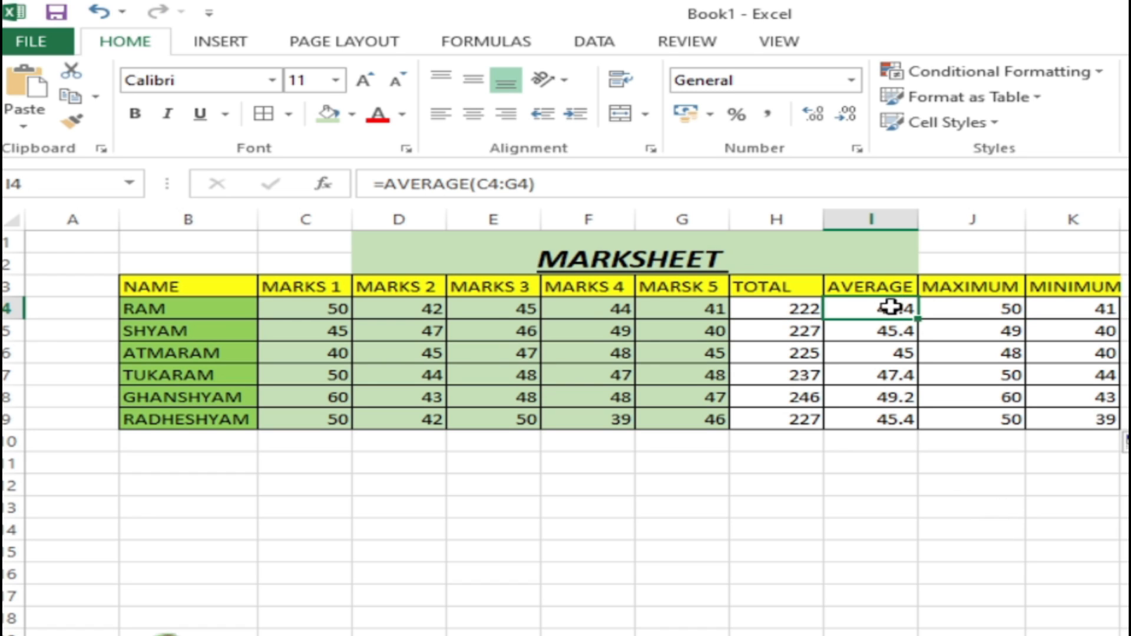
click(966, 312)
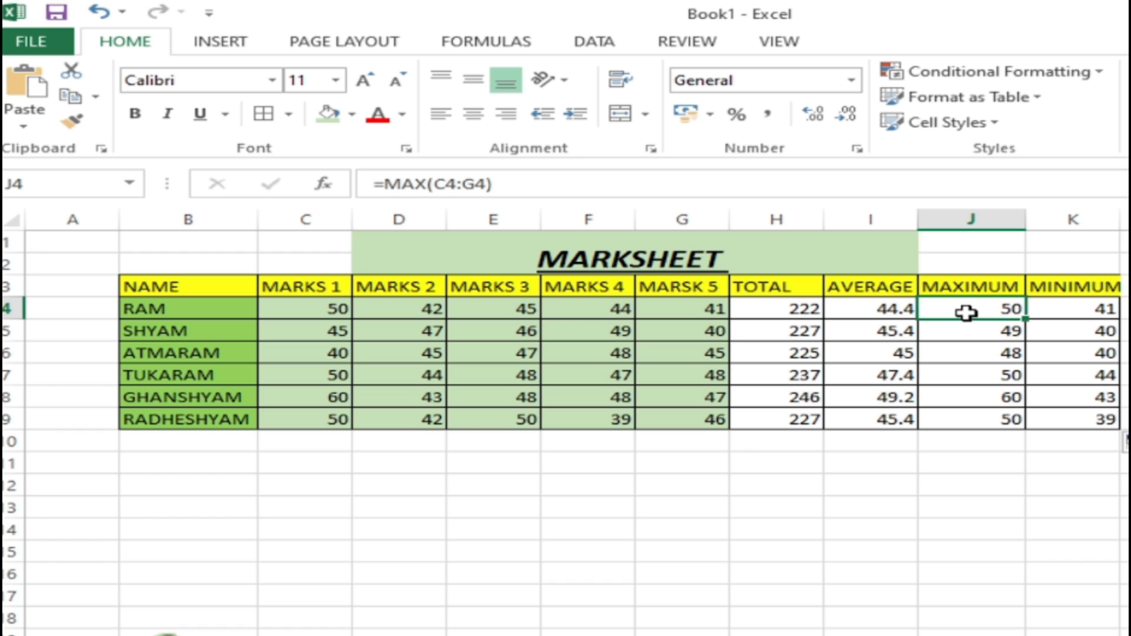
click(1087, 312)
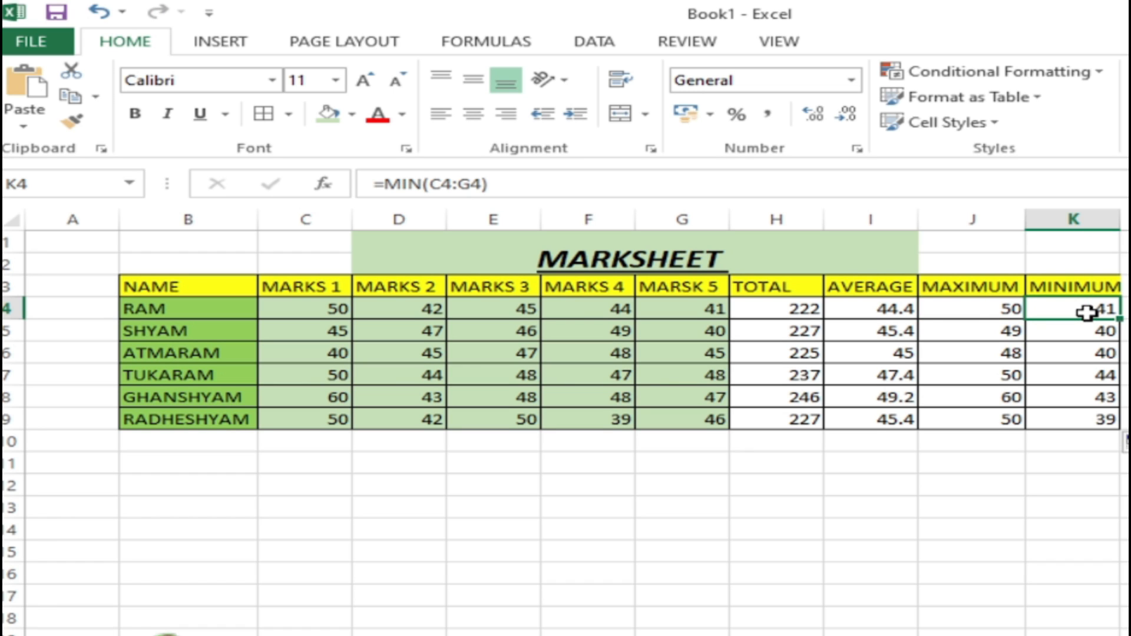
drag(778, 307, 1042, 306)
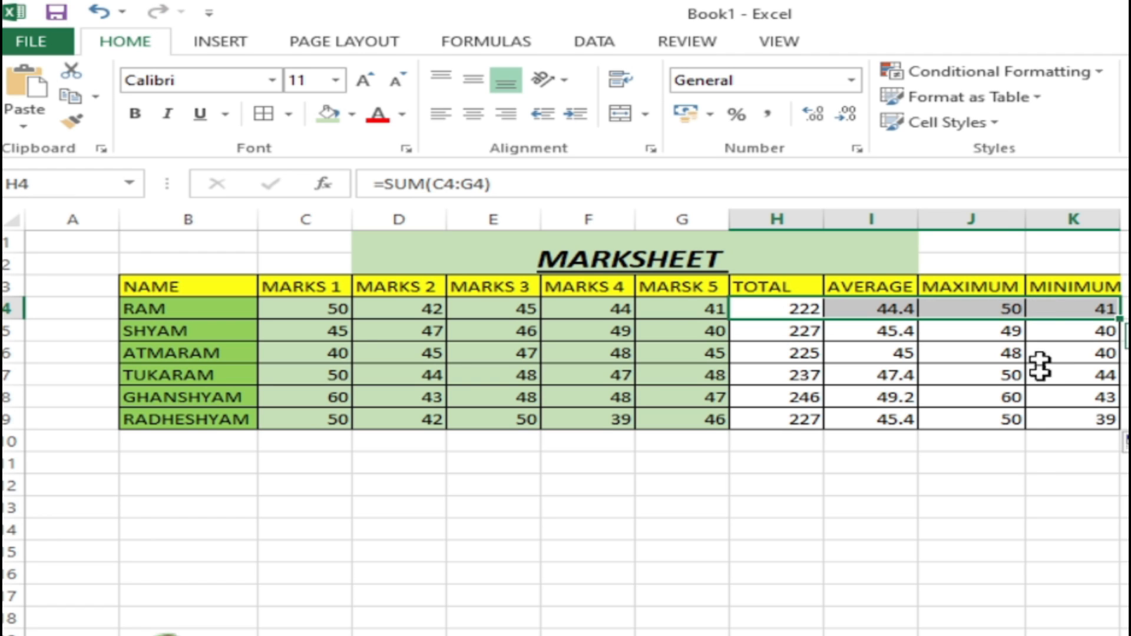
click(1007, 513)
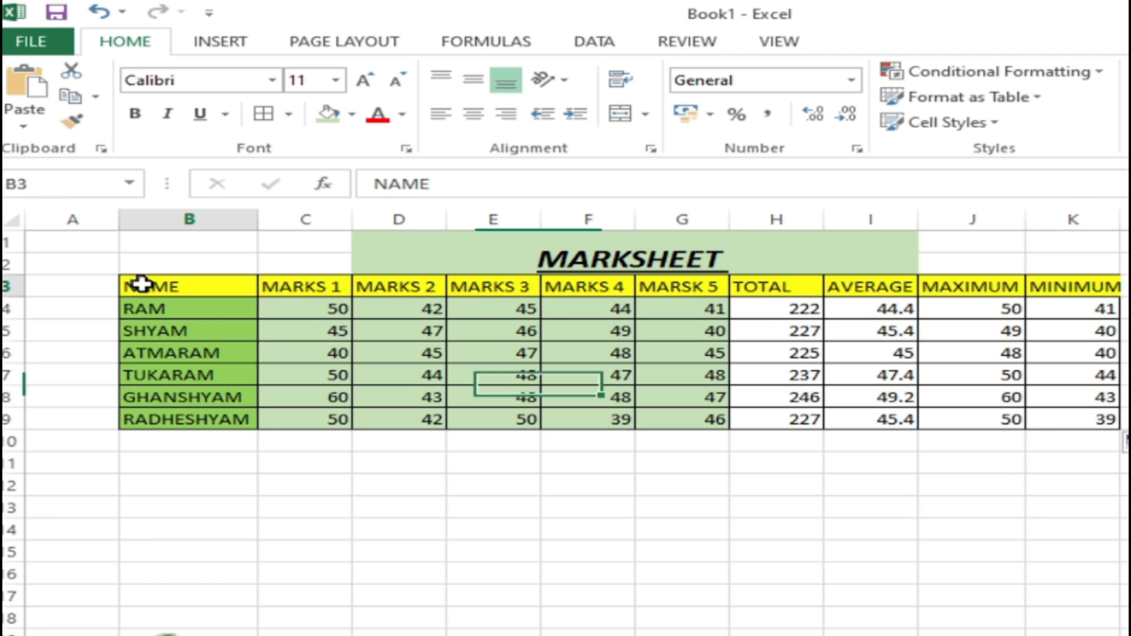